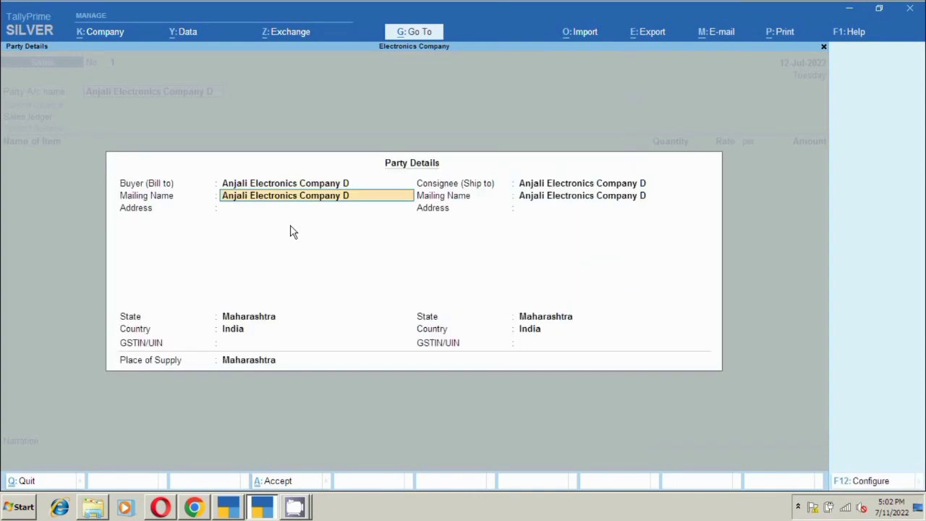
Step: Accept the buyer and consignee details with Maharashtra as the state, and choose Sale as the sales ledger
key(Return)
key(Return)
key(Return)
key(Return)
key(Return)
key(Return)
key(Return)
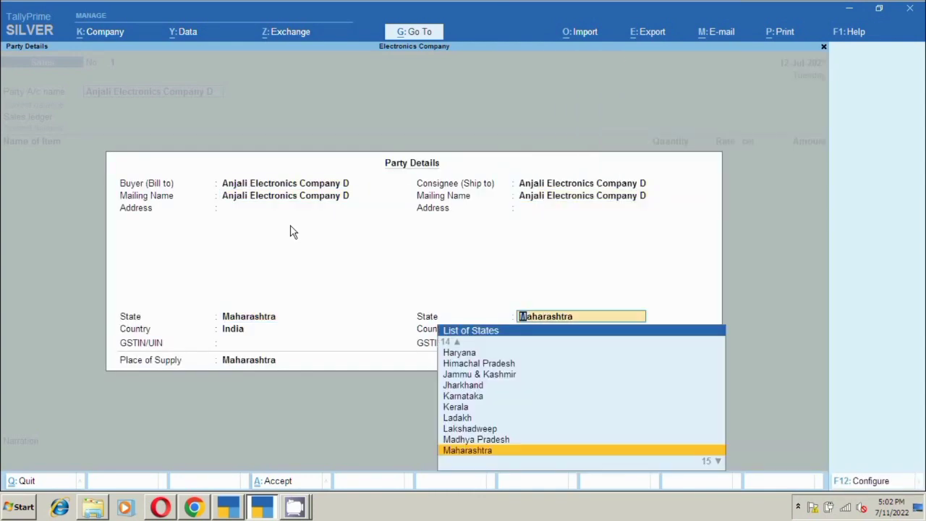
key(Return)
key(Return)
key(Return)
key(Return)
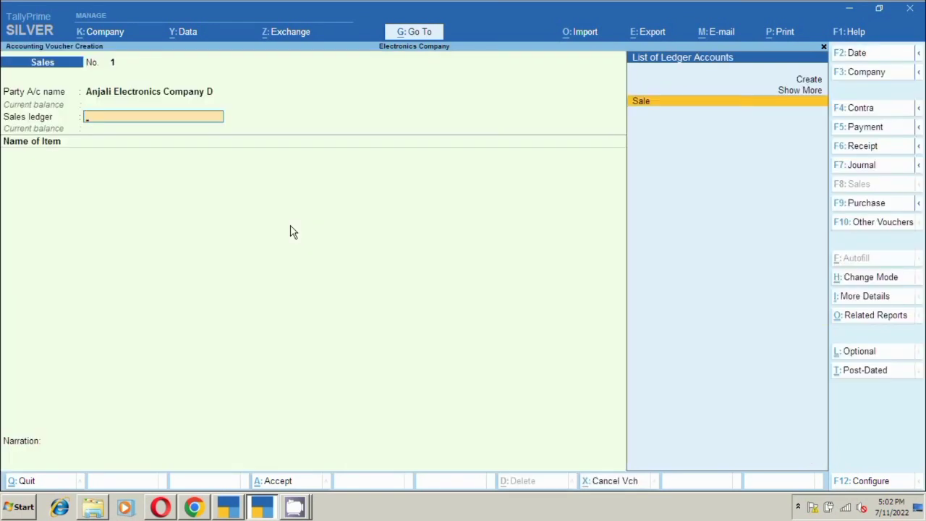
key(Return)
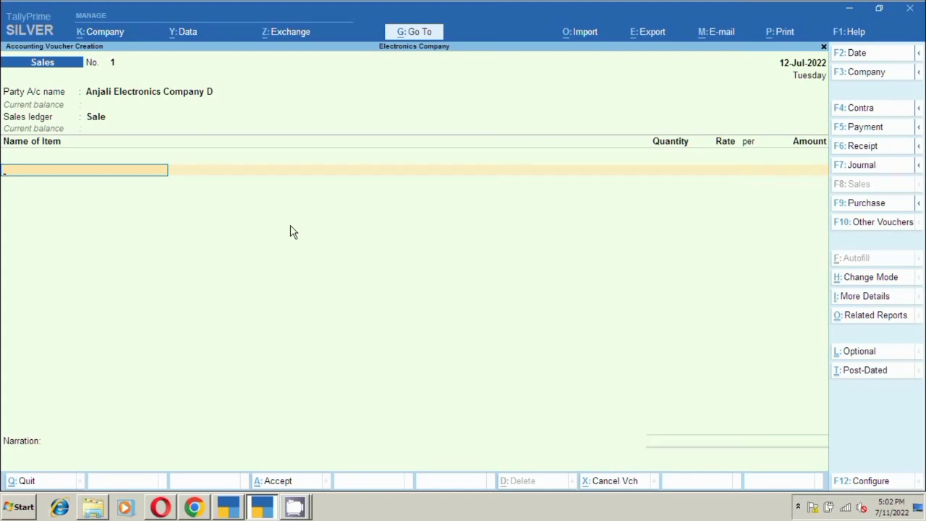
Step: Add Ceiling Fan Xyz to the sales voucher with a quantity of 9 nos at a rate of 1,100, without an item description
text(Fa)
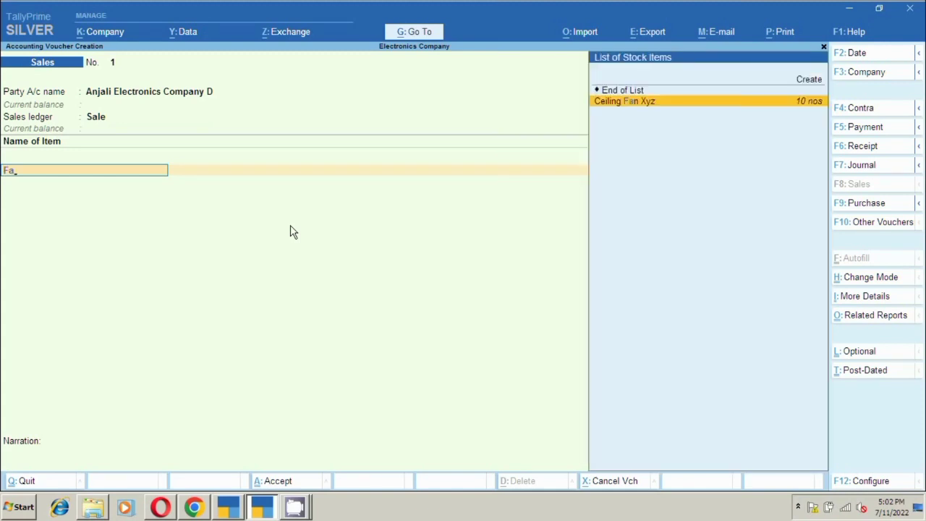
key(Return)
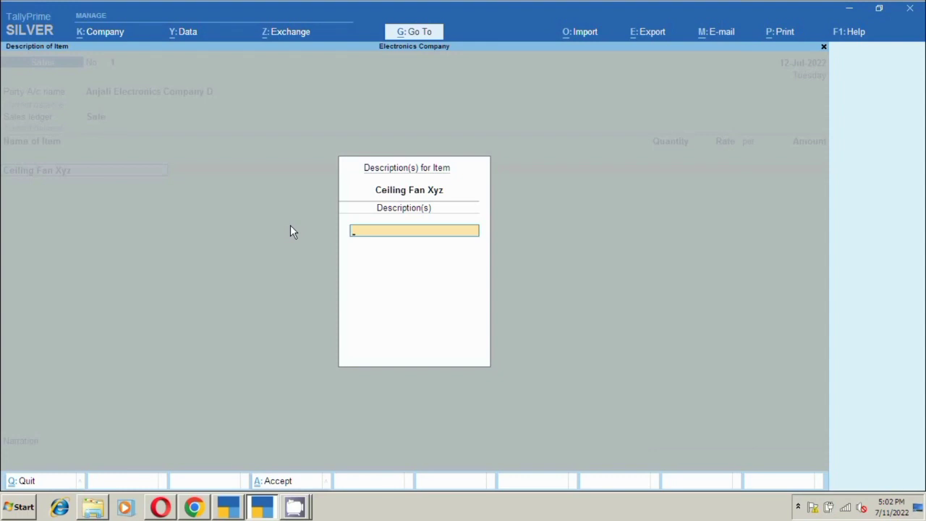
key(Escape)
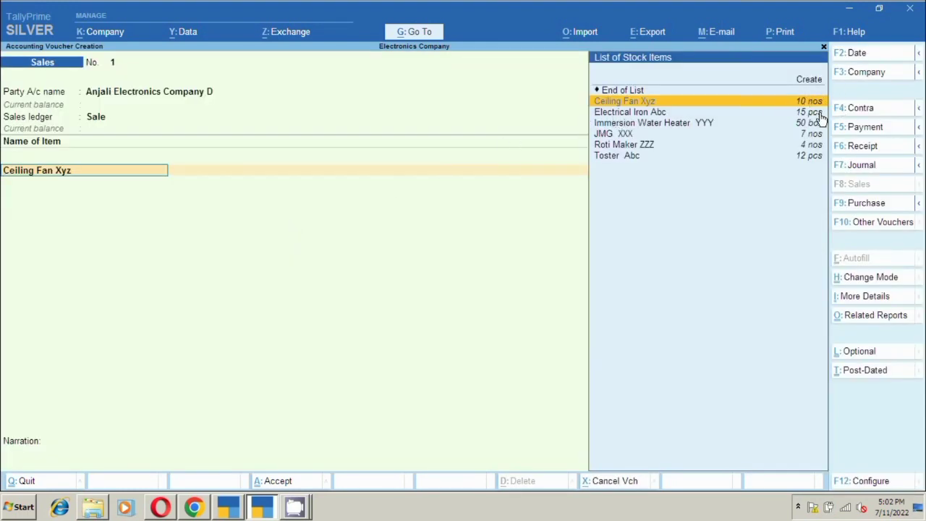
key(Return)
text(9)
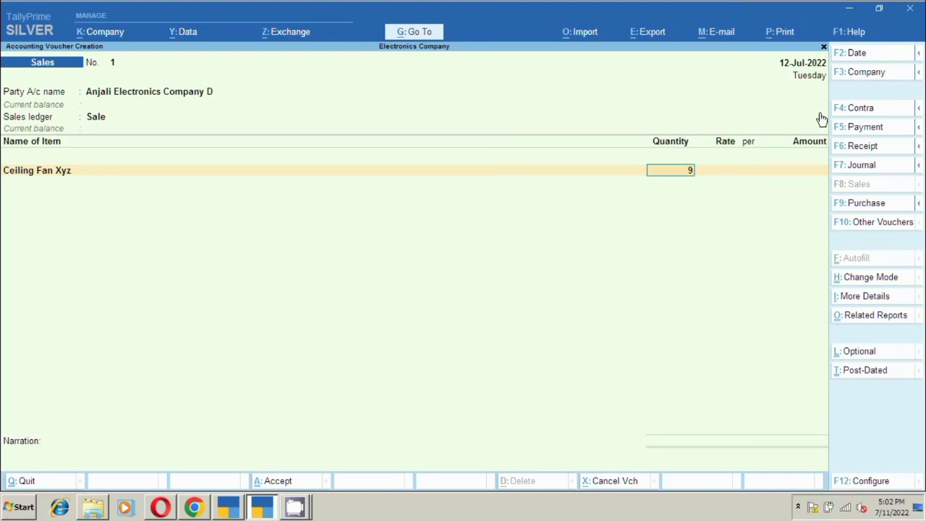
key(Return)
text(1100)
key(Return)
key(Return)
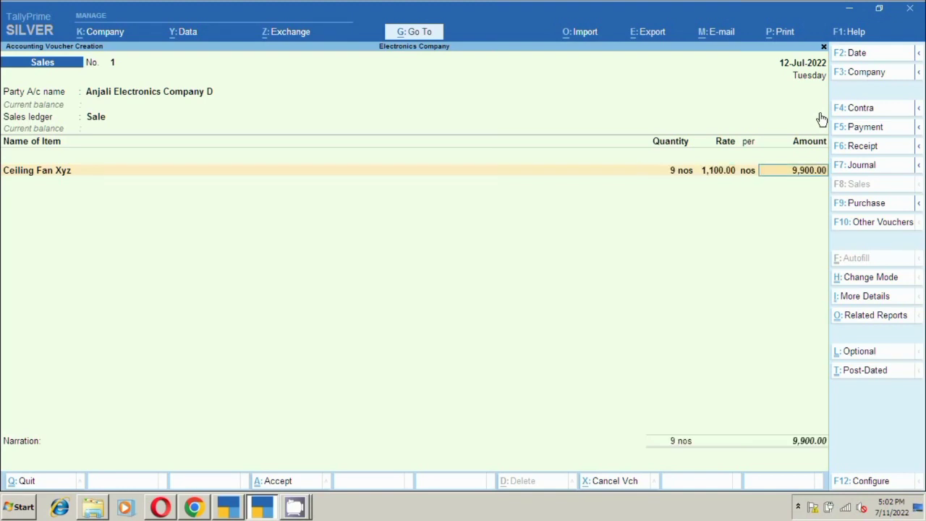
key(Return)
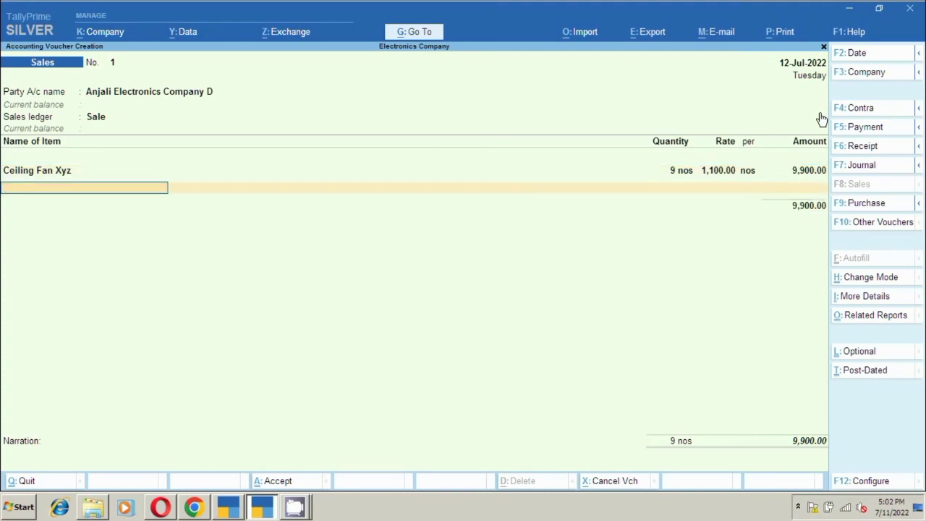
Step: Add Electrical Iron Abc as the second item with a quantity of 13 pcs at a rate of 600
text(Ir)
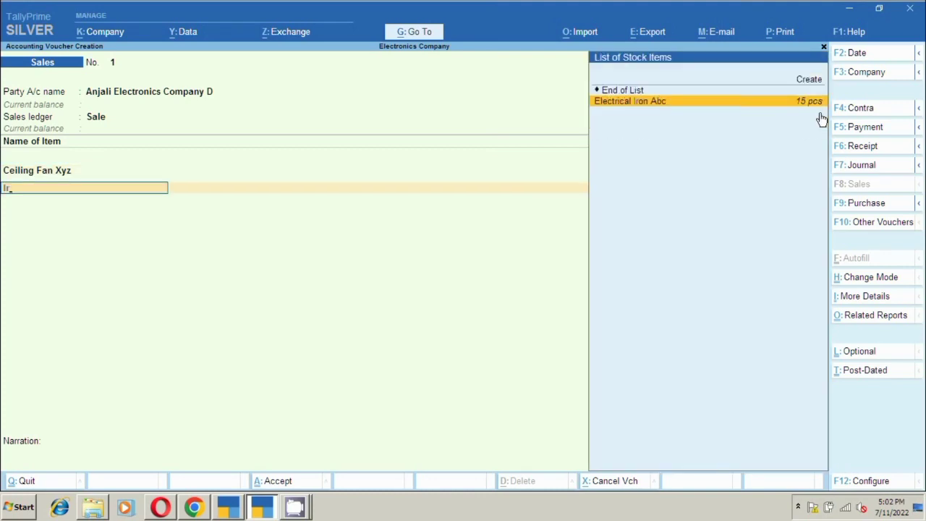
key(Return)
key(Return)
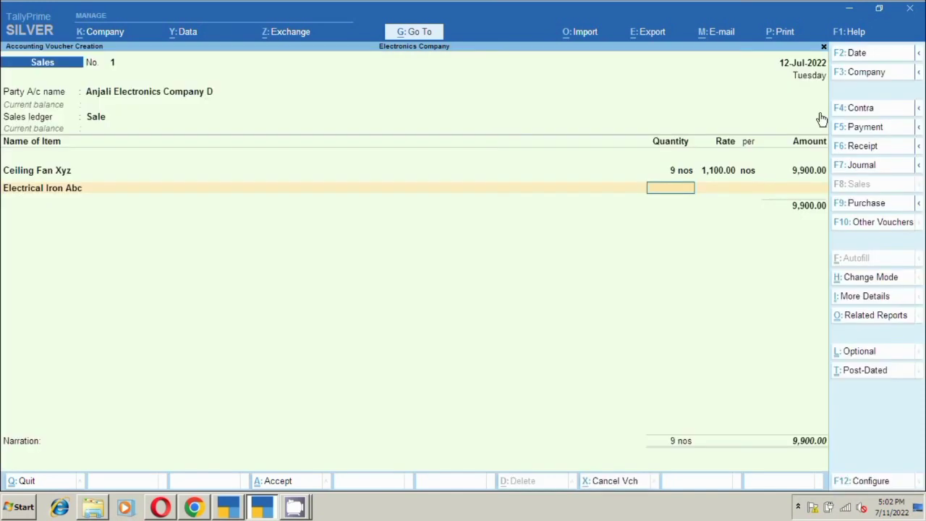
key(BackSpace)
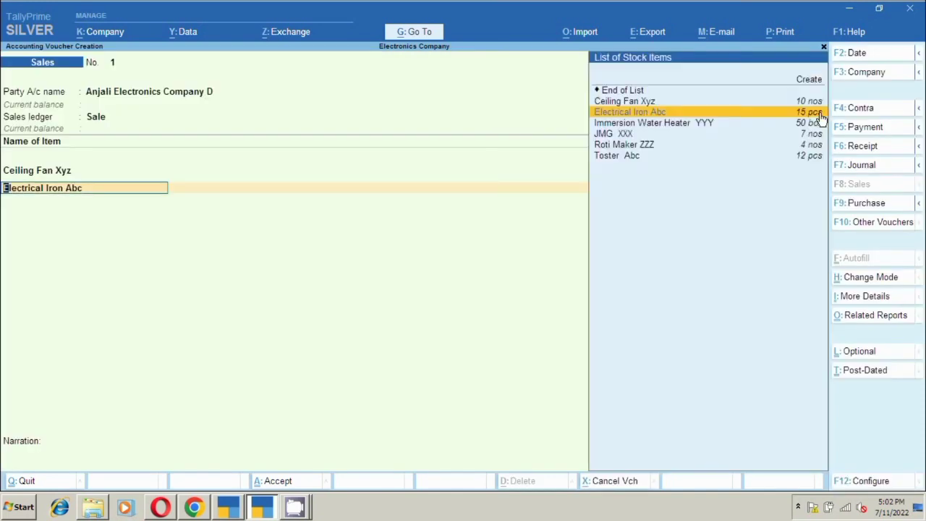
key(Return)
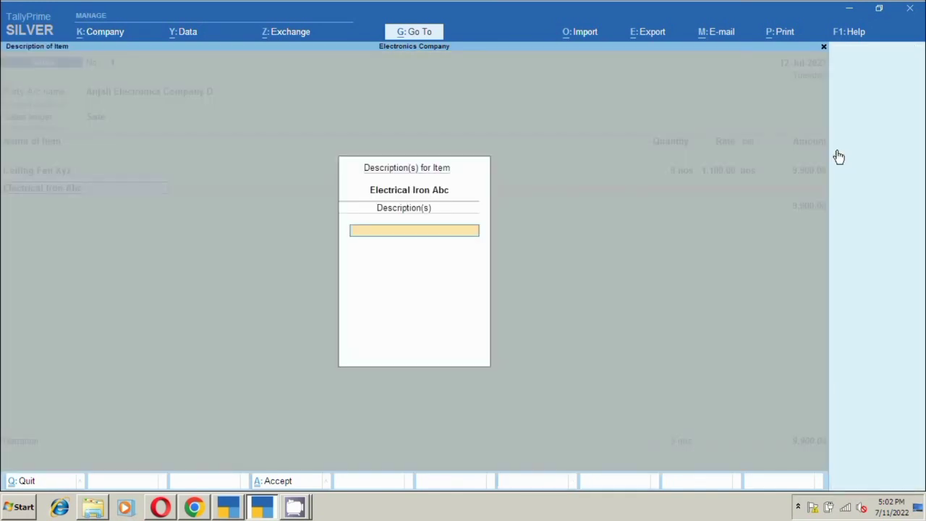
key(Return)
text(13)
key(Return)
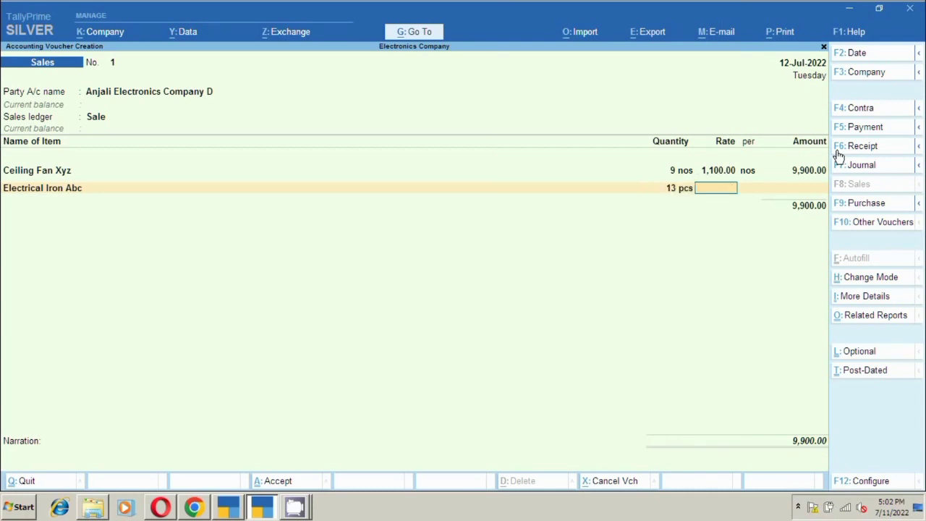
text(600)
key(Return)
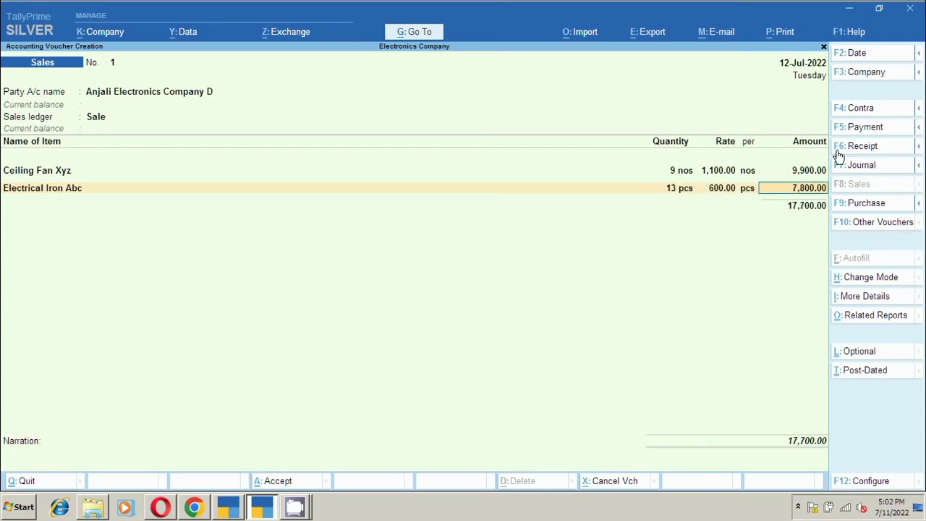
key(Return)
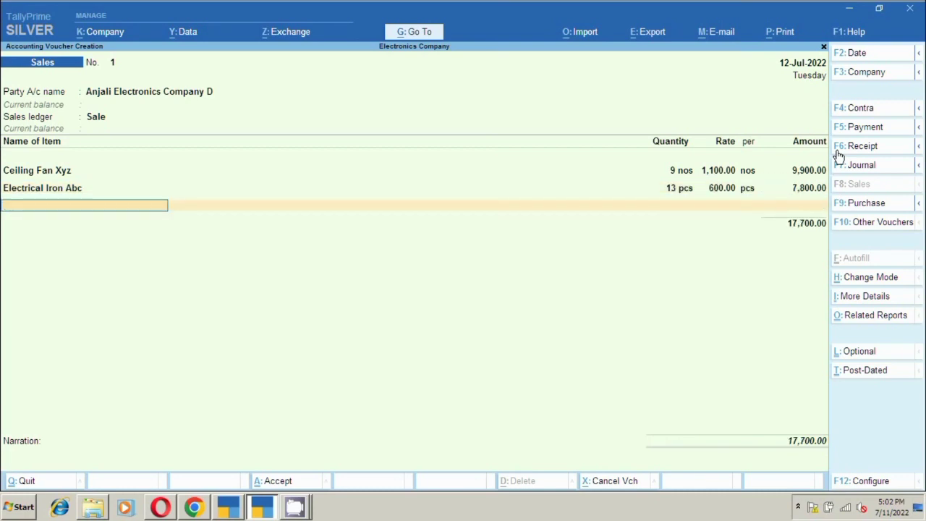
Step: Add JMG XXX as the third item with a quantity of 5 nos at a rate of 1,600
text(Jm)
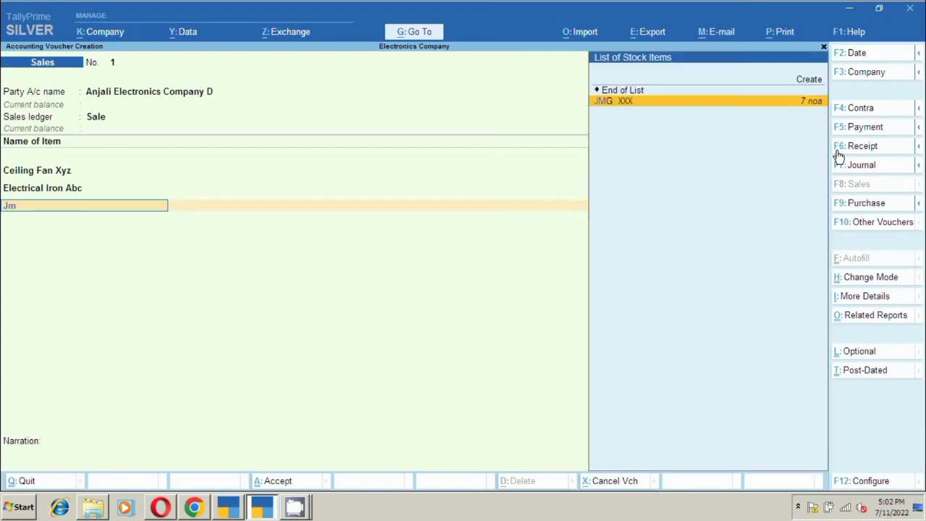
key(Return)
key(Return)
text(5)
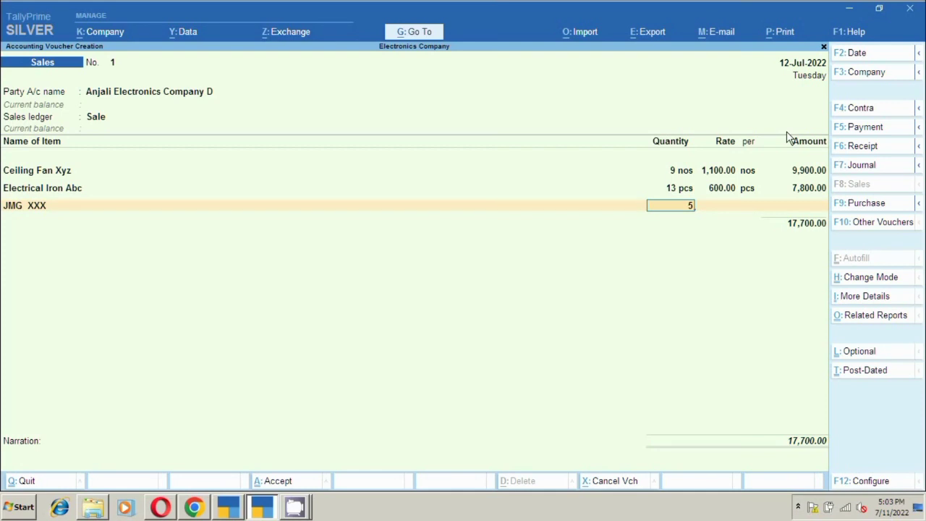
key(Return)
text(1600)
key(Return)
key(Return)
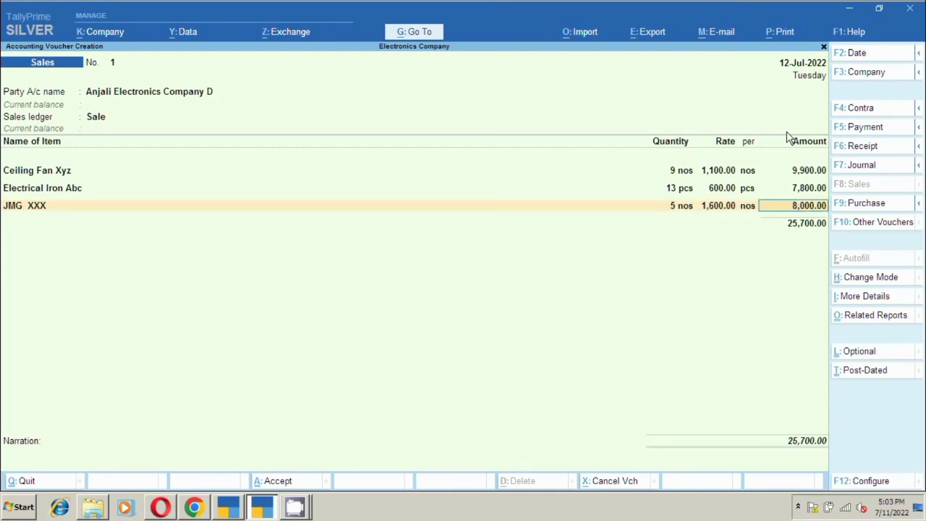
key(Return)
Step: Add Immersion Water Heater YYY as the fourth item with a quantity of 45 box at a rate of 300
text(Im)
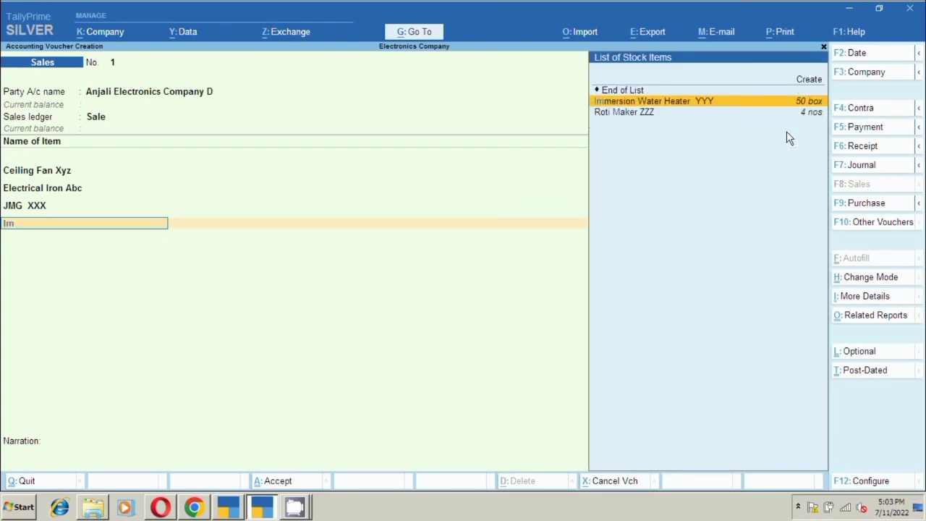
key(Return)
key(Return)
text(45)
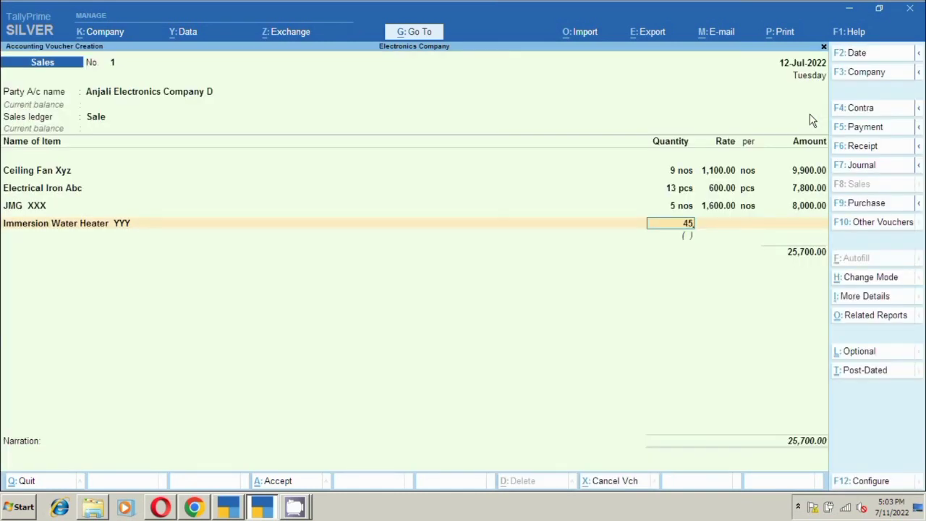
key(Return)
text(300)
key(Return)
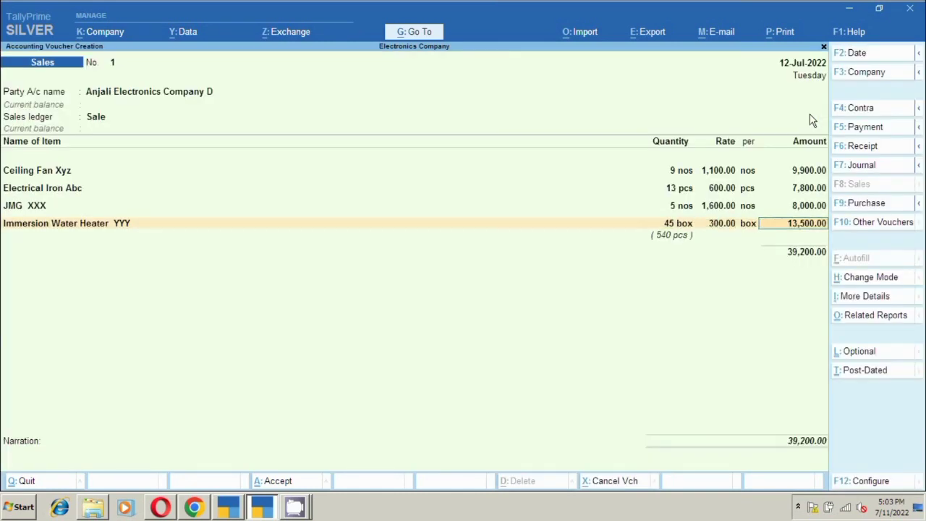
key(Return)
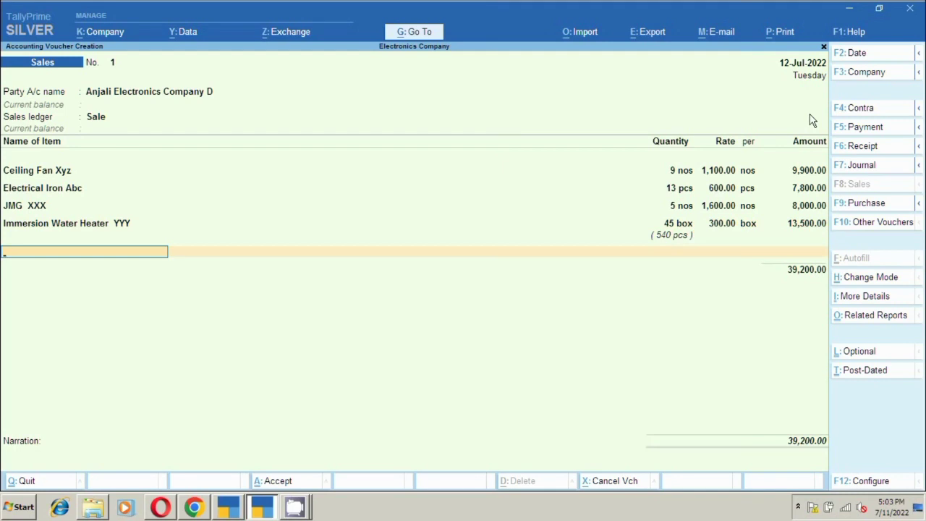
Step: Add Roti Maker ZZZ as the fifth item with a quantity of 2 nos at a rate of 900
text(Ro)
key(Return)
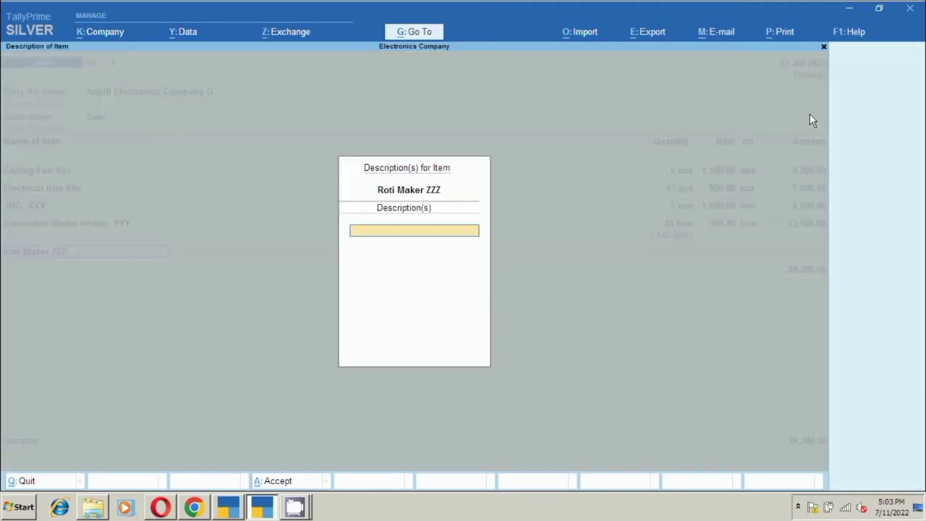
key(Escape)
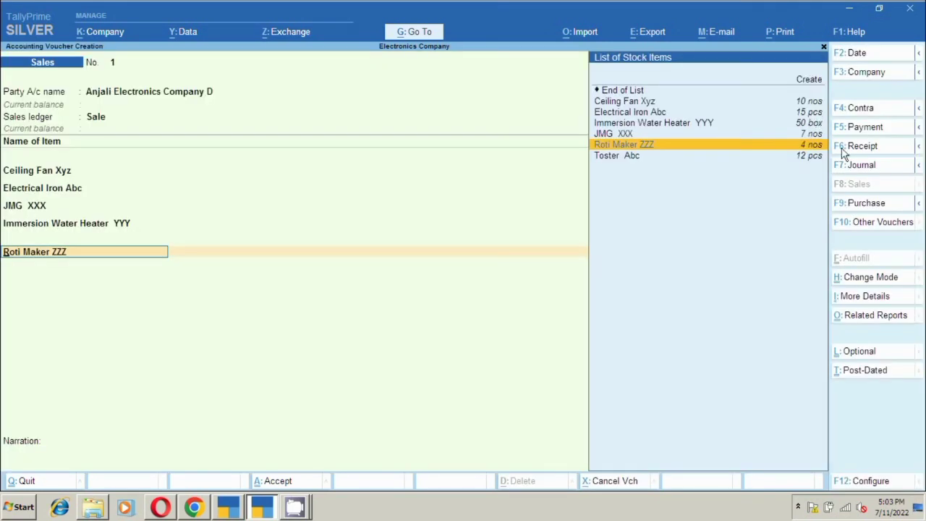
key(Return)
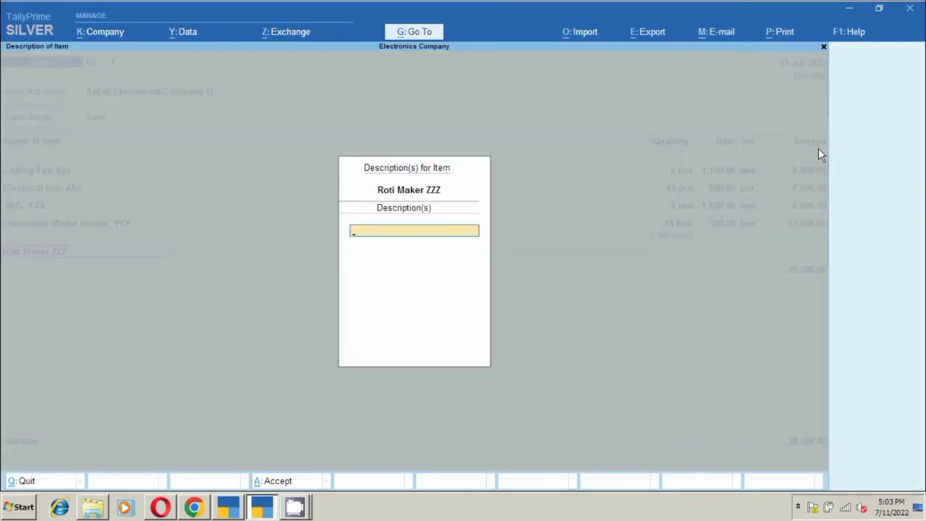
key(Return)
text(2)
key(Return)
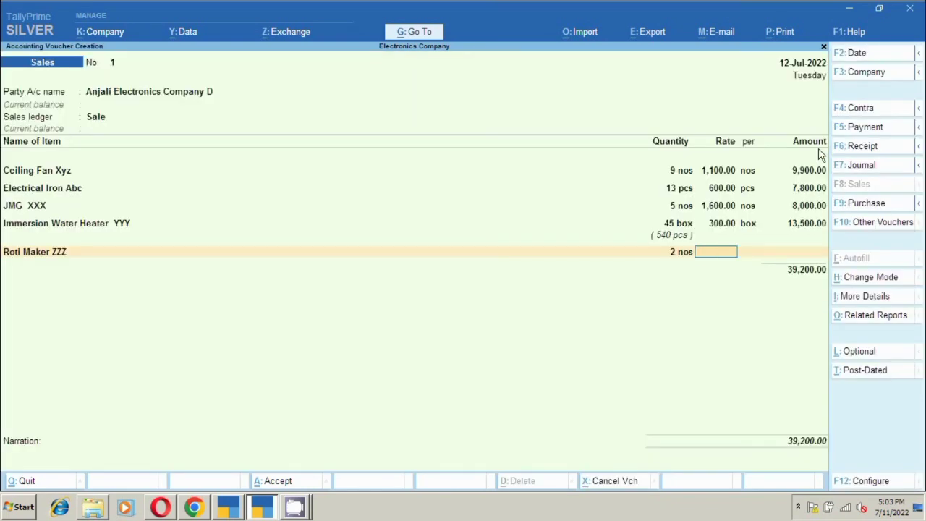
text(900)
key(Return)
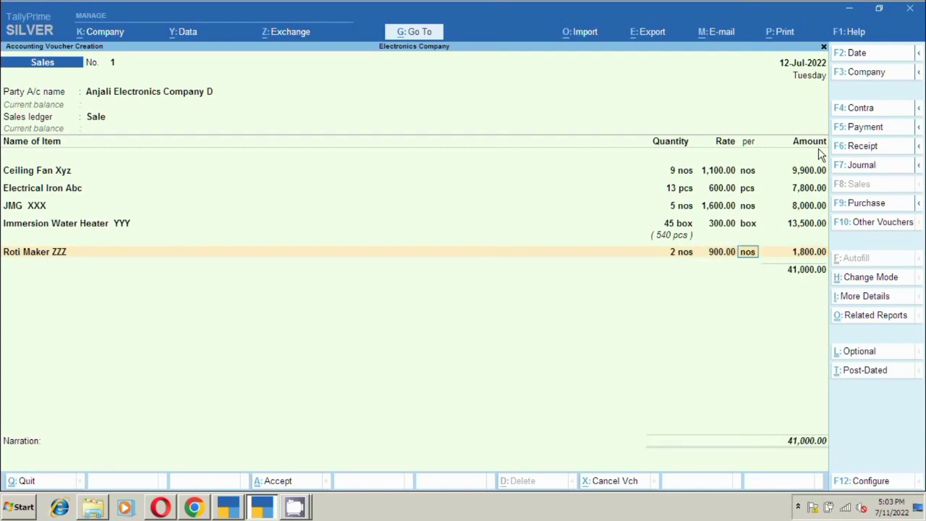
key(Return)
key(Return)
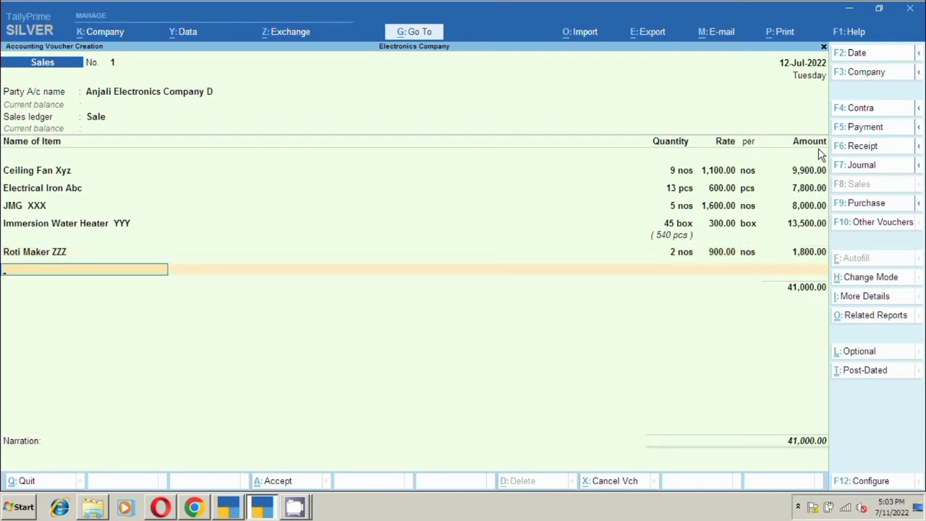
Step: Add Toster Abc as the sixth item with a quantity of 12 pcs at a rate of 1,300
text(To)
key(Return)
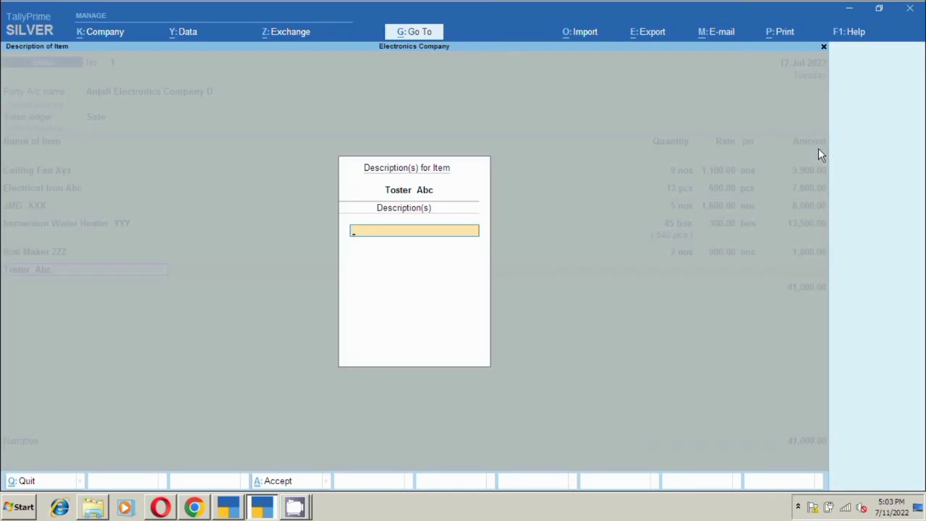
key(Return)
key(BackSpace)
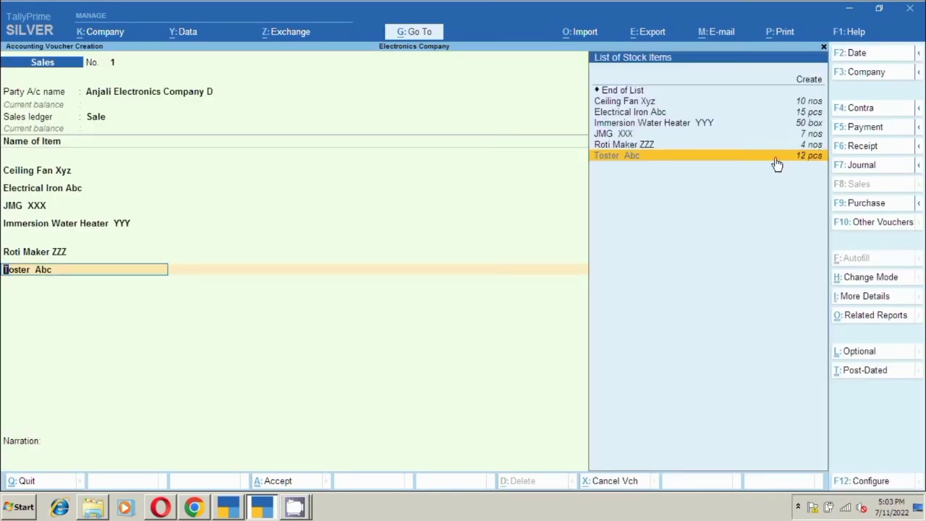
key(Return)
key(Return)
text(12)
key(Return)
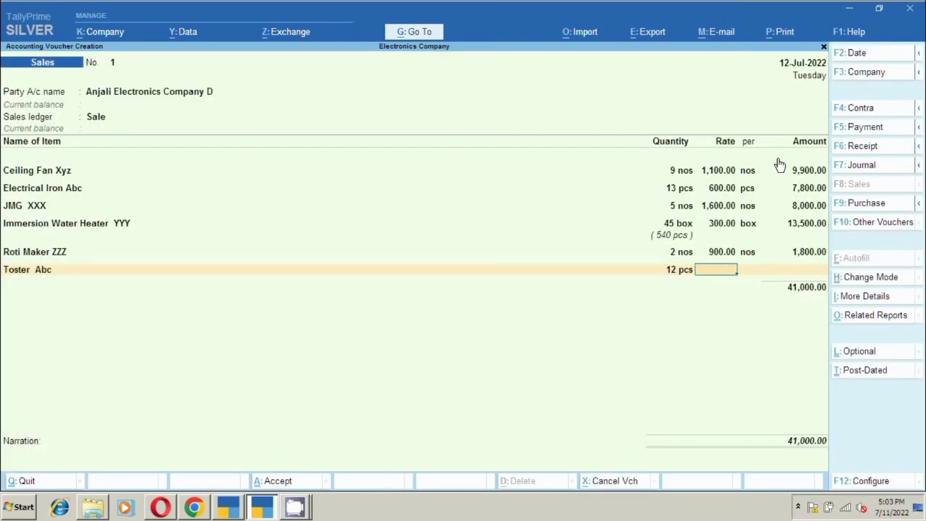
text(1300)
key(Return)
key(Return)
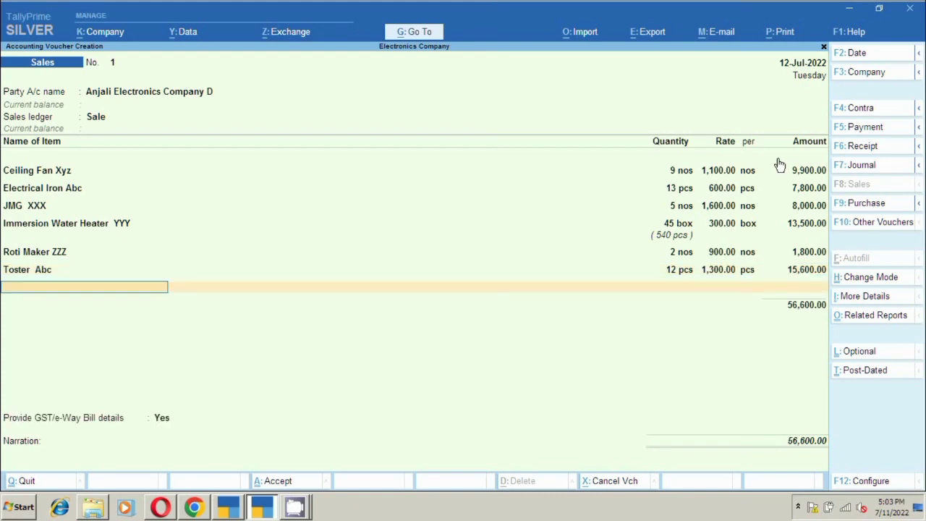
Step: End the item list and add the Output Igst ledger as the tax line of the sales voucher
key(Return)
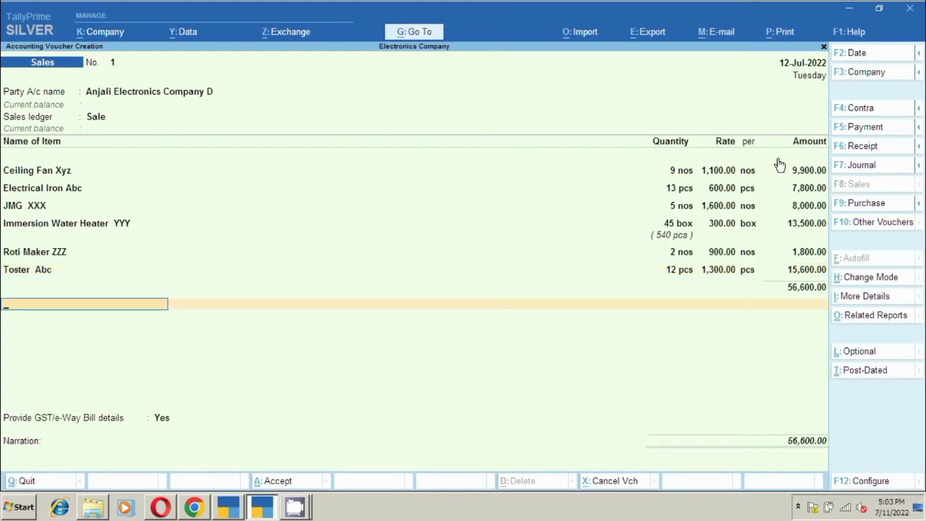
text(Ig)
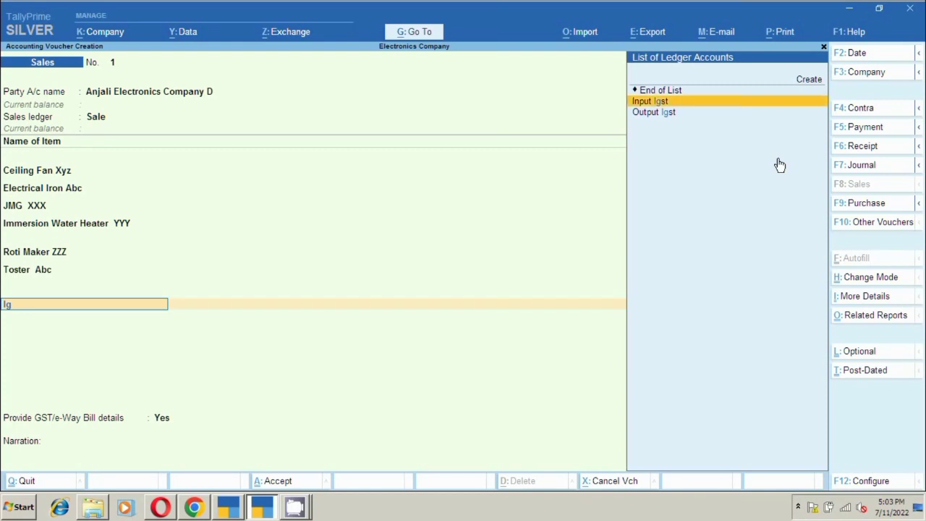
key(Down)
key(Return)
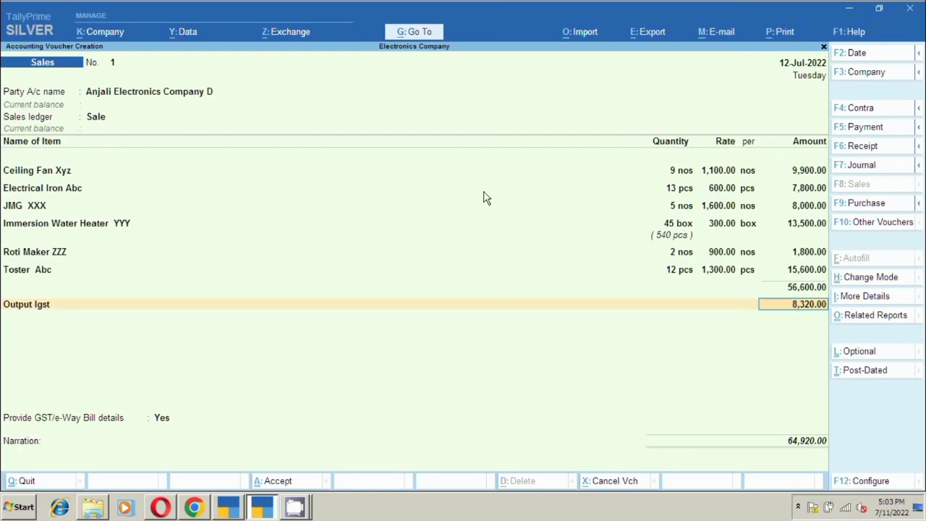
Step: Preview the voucher's Tax Invoice printout, review its items and HSN/SAC tax table, and close the preview without printing
click(784, 35)
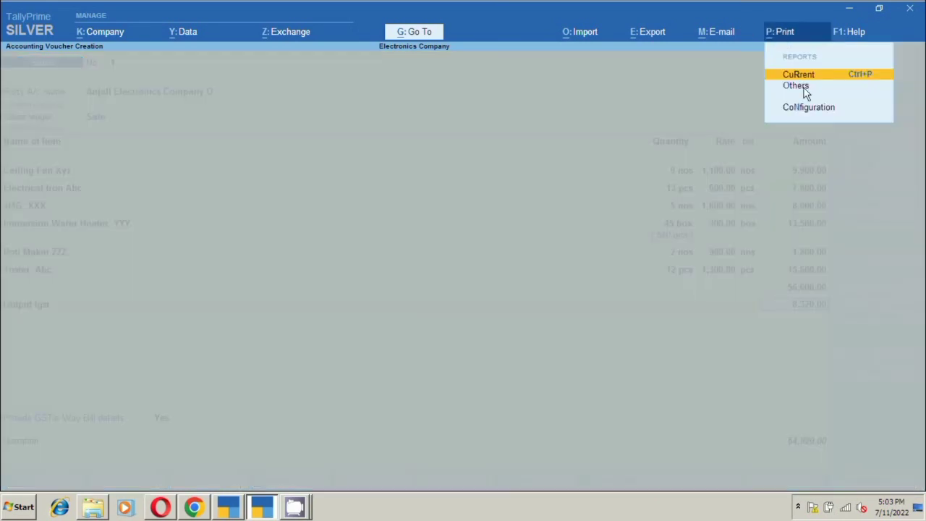
click(791, 75)
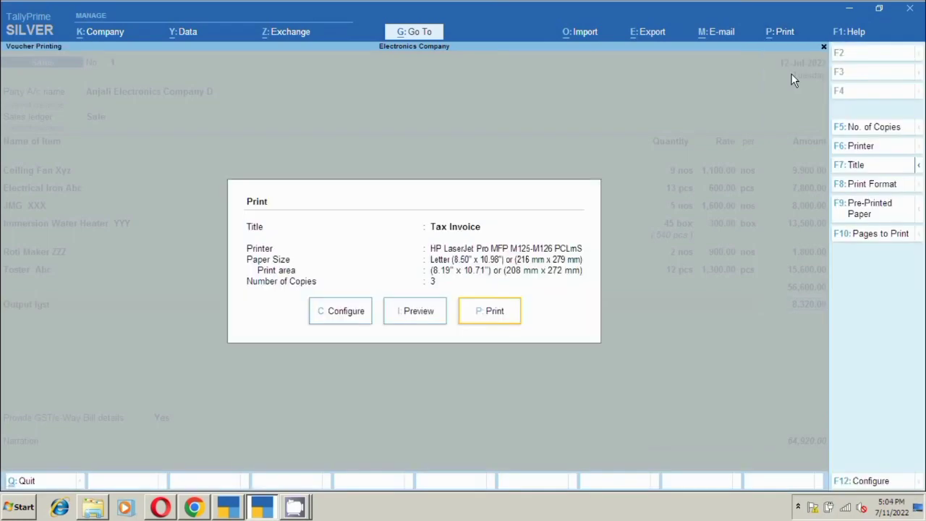
click(417, 311)
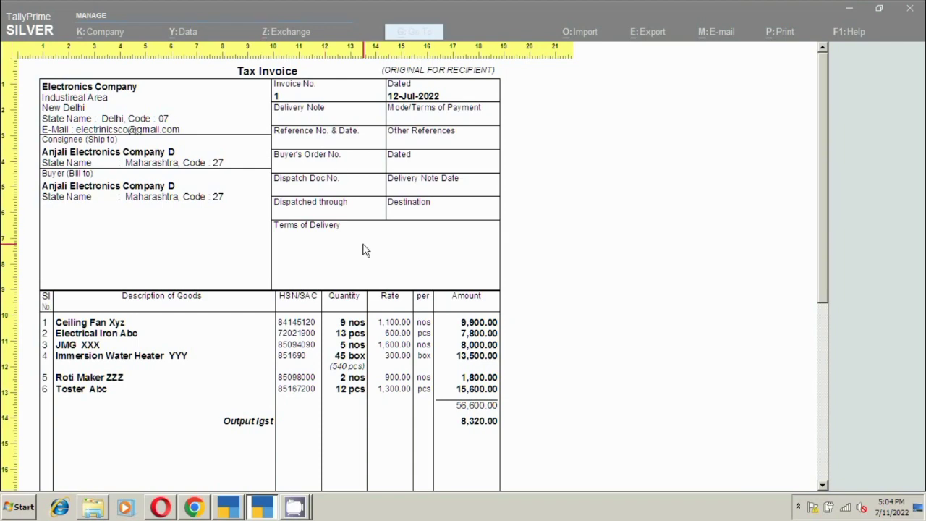
scroll(362, 252, down, 2)
scroll(363, 260, down, 4)
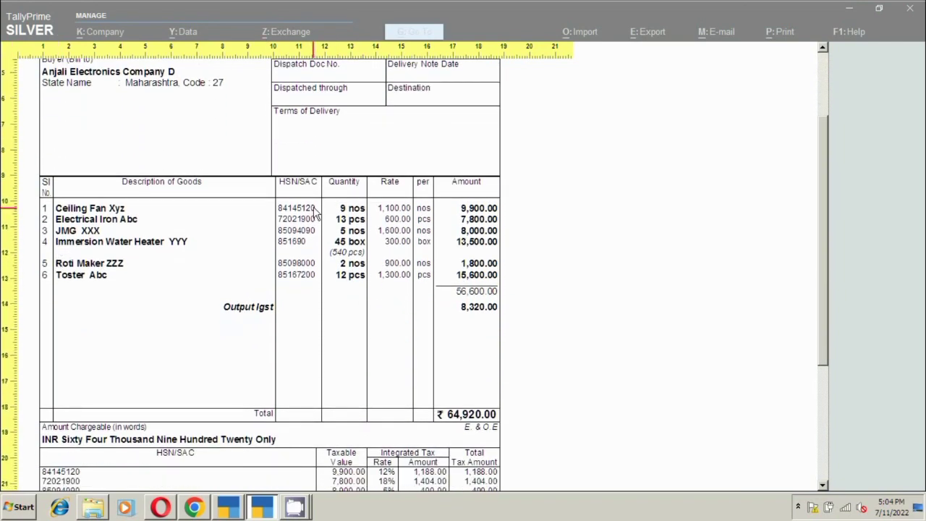
scroll(498, 254, down, 3)
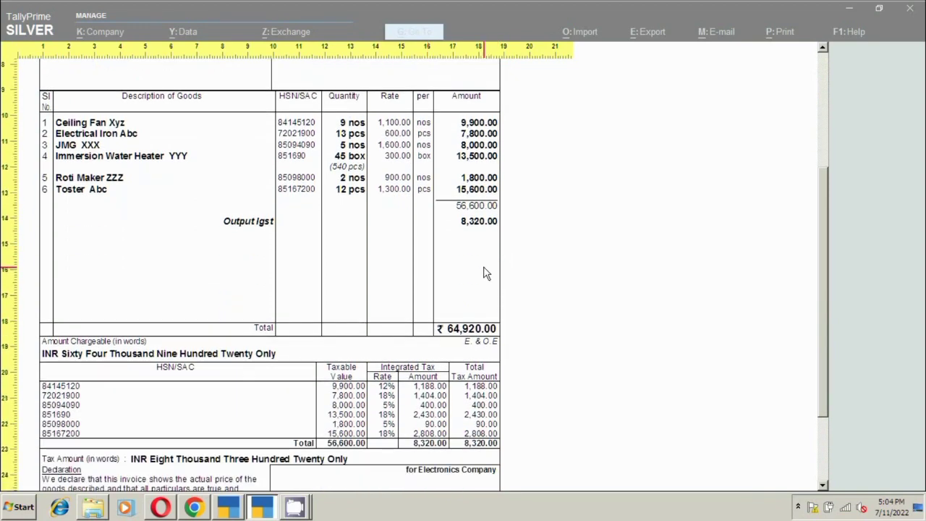
key(Escape)
key(Escape)
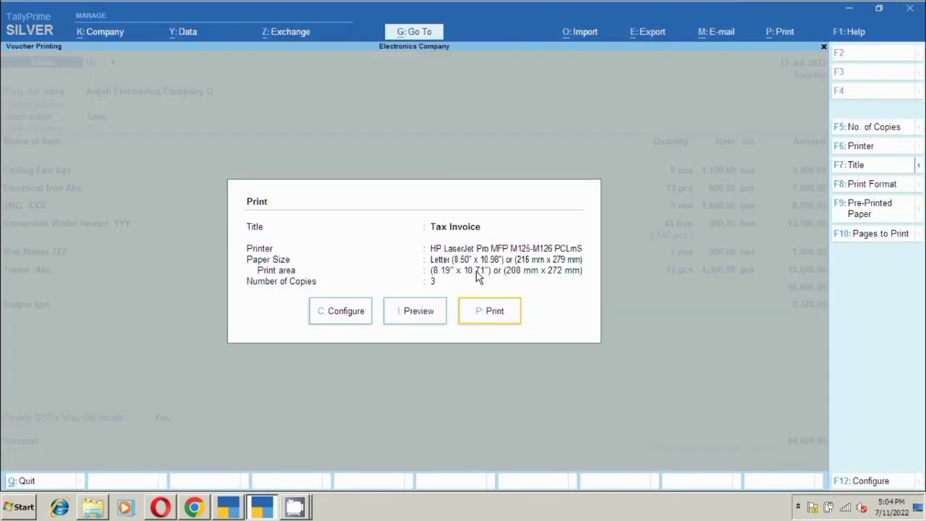
key(Escape)
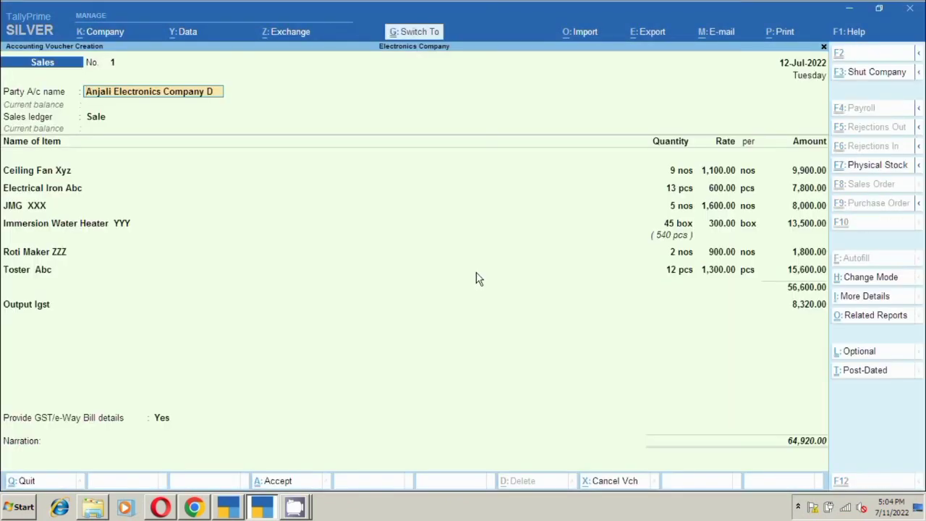
Step: Save the sales voucher and decline sending its details for e-Way Bill generation
key(ctrl+a)
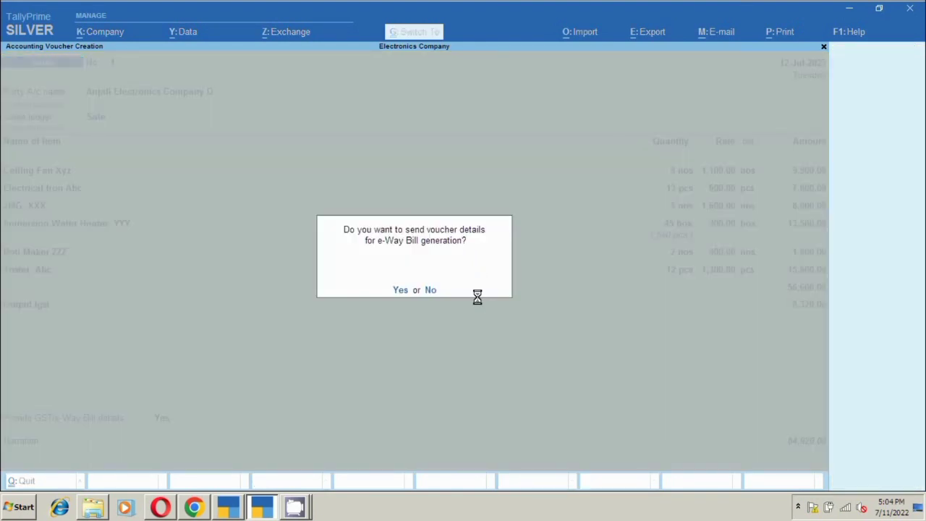
key(n)
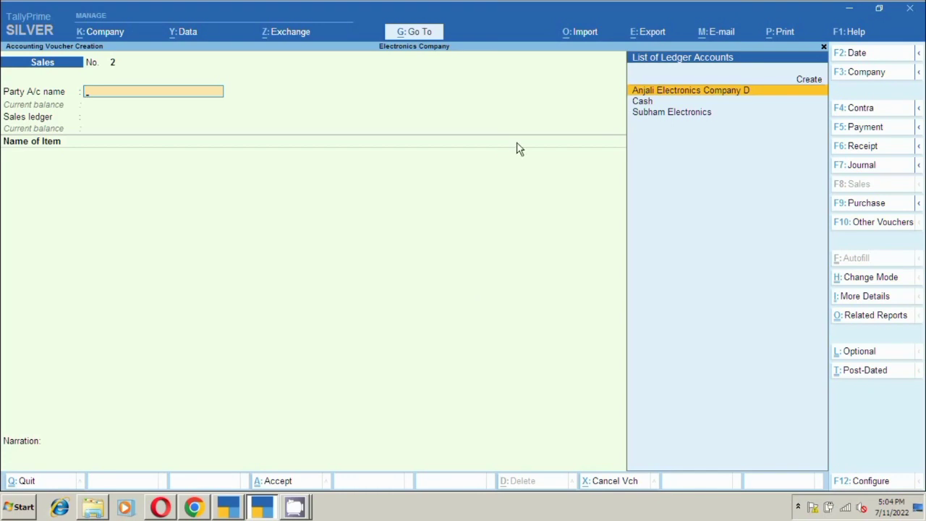
Step: Drill down from the Balance Sheet through Current Assets and Sundry Debtors to the monthly summary of Anjali Electronics Company D
click(417, 35)
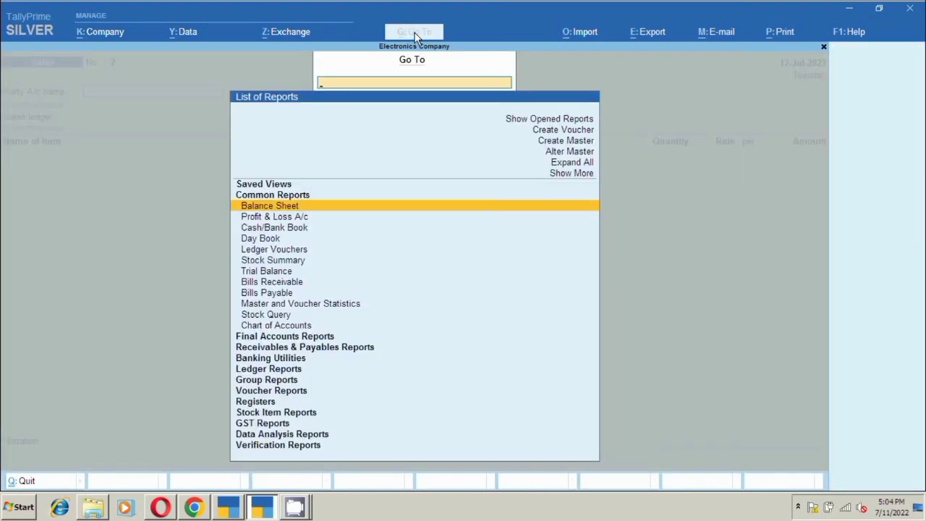
key(Return)
key(Right)
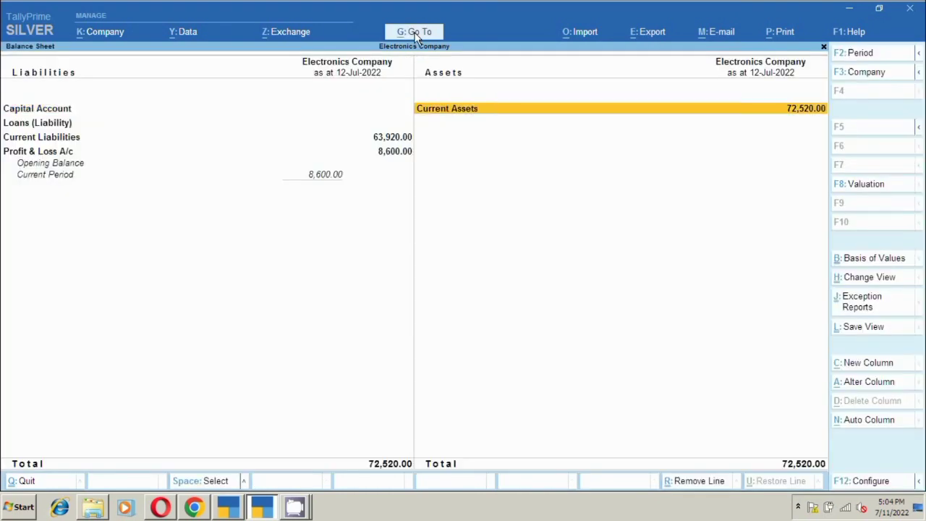
key(Return)
key(Down)
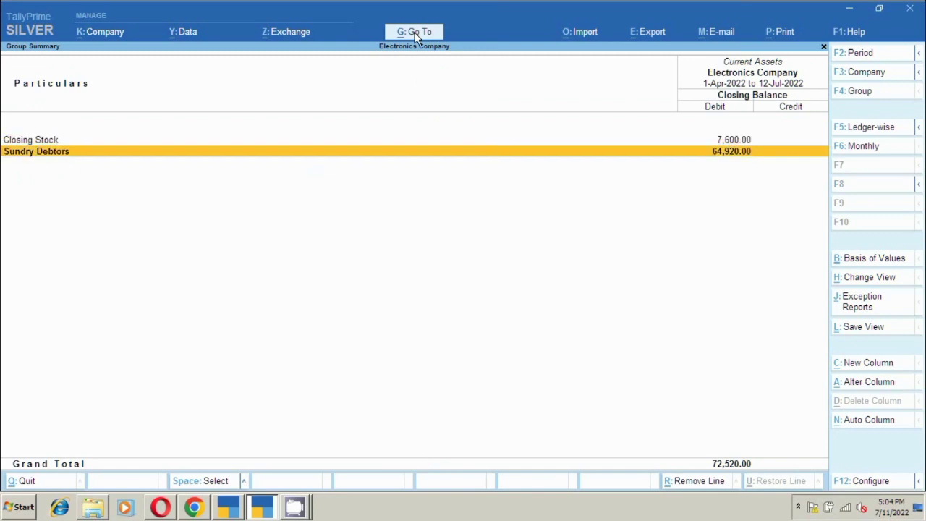
key(Return)
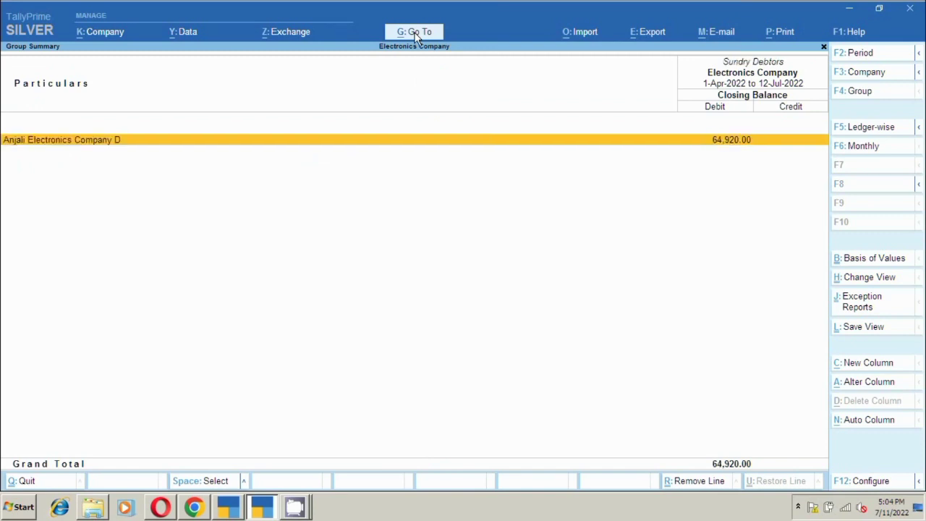
key(Return)
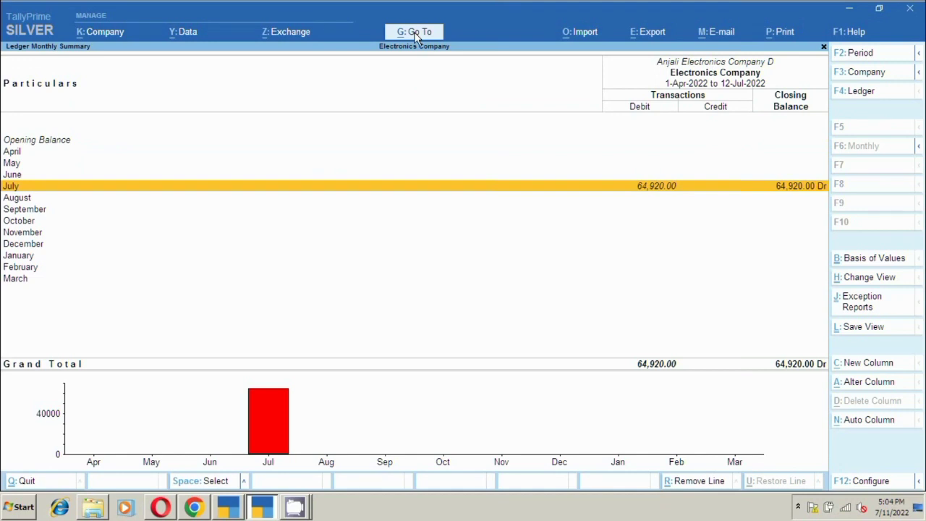
Step: View the Ledger Vouchers report for Anjali Electronics Company D and return to the ledger's monthly summary
click(416, 34)
key(Down)
key(Down)
key(Down)
key(Down)
key(Down)
key(Down)
key(Down)
key(Down)
key(Down)
key(Down)
key(Down)
key(Down)
key(Down)
key(Down)
key(Down)
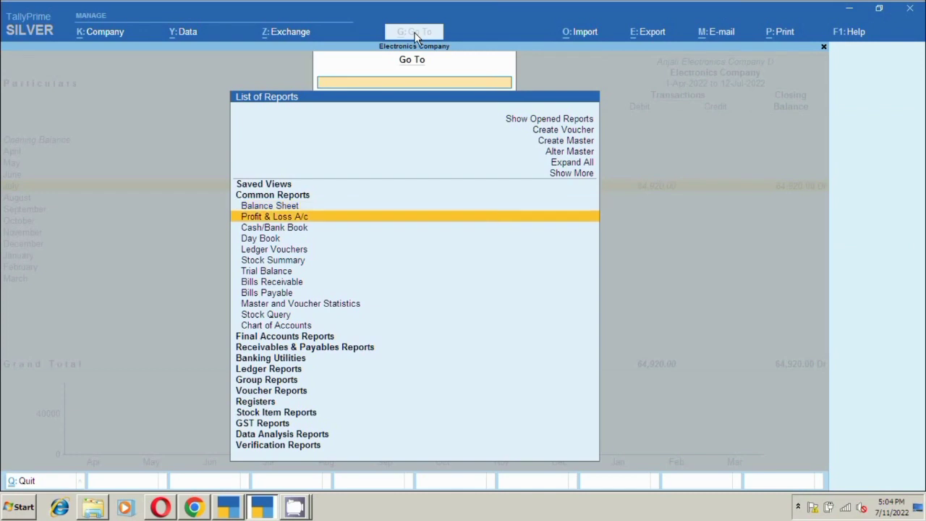
key(Return)
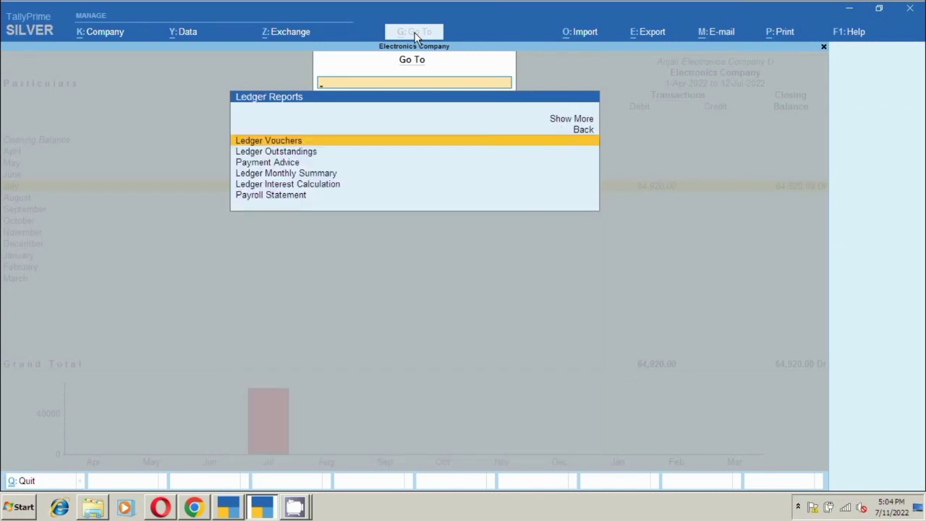
key(Return)
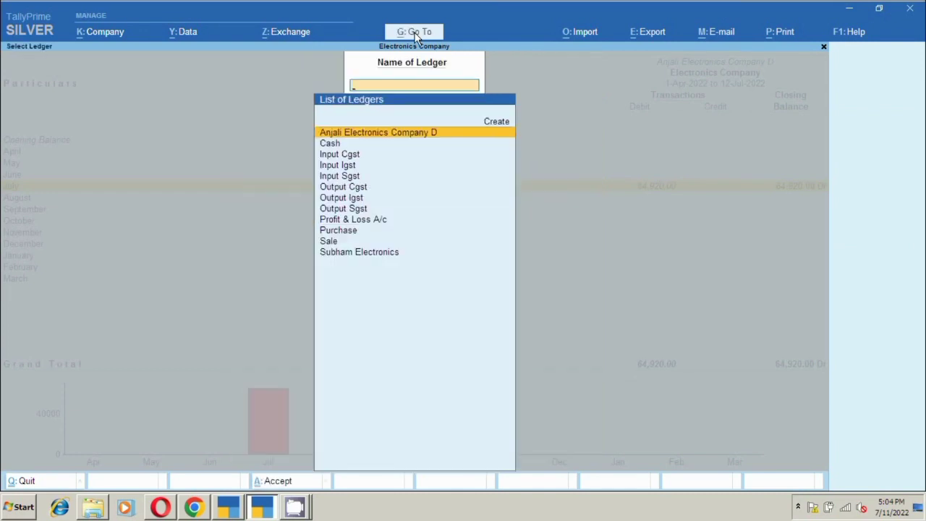
key(Return)
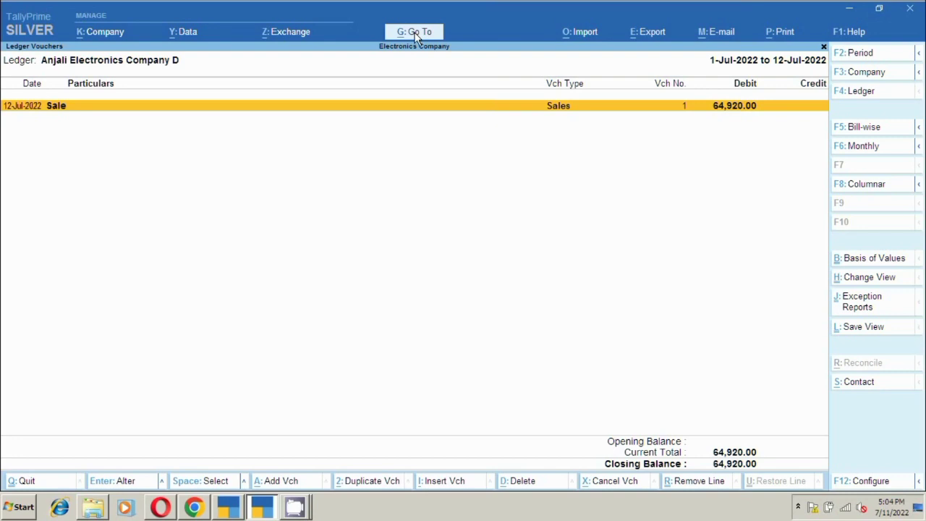
key(Escape)
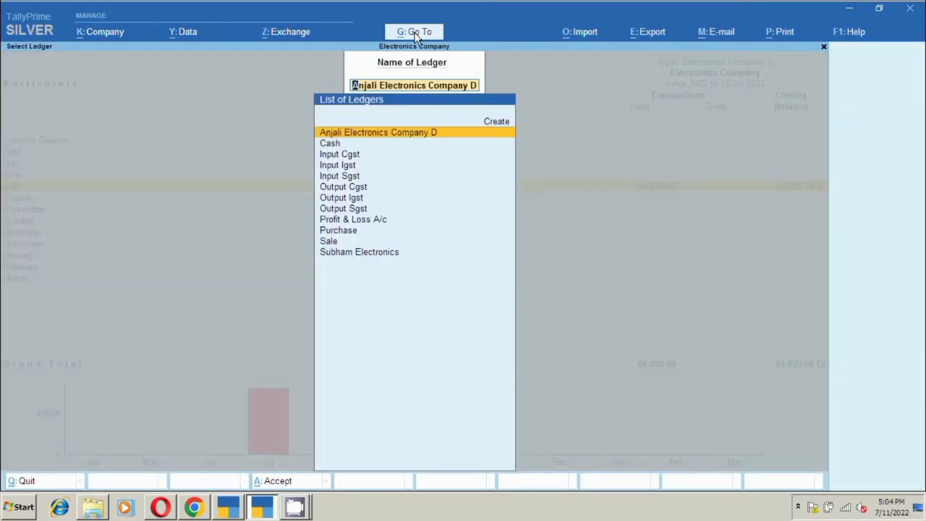
key(BackSpace)
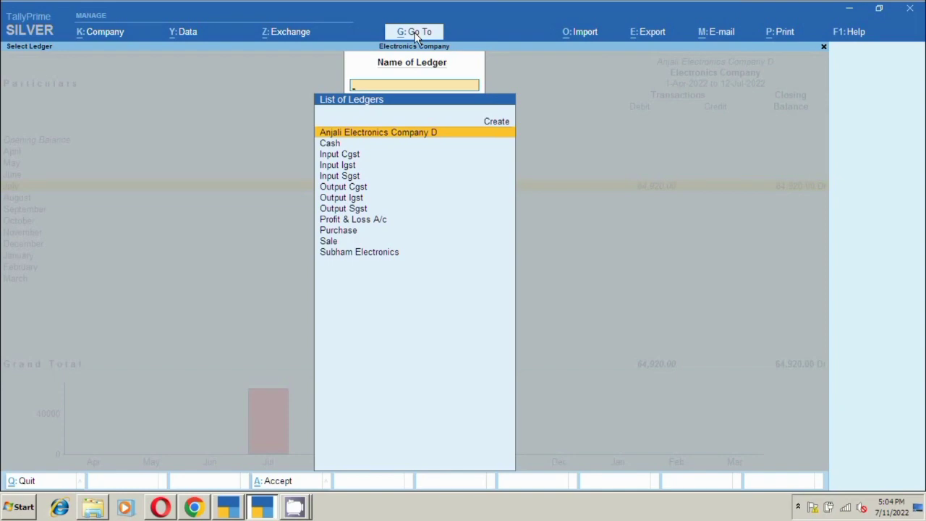
key(Return)
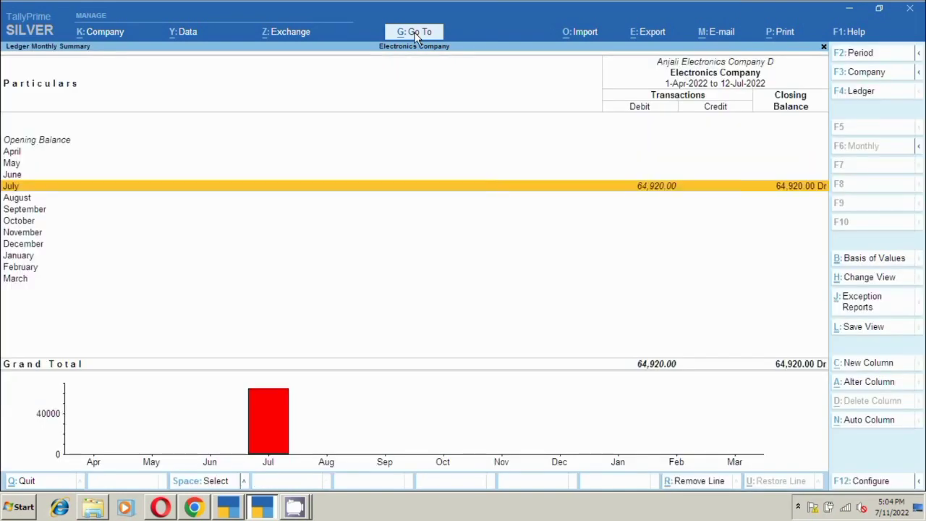
Step: Open the GSTR-1 report and set its period to 1-Apr-2022 to 12-Jul-2022
click(416, 34)
text(Gs)
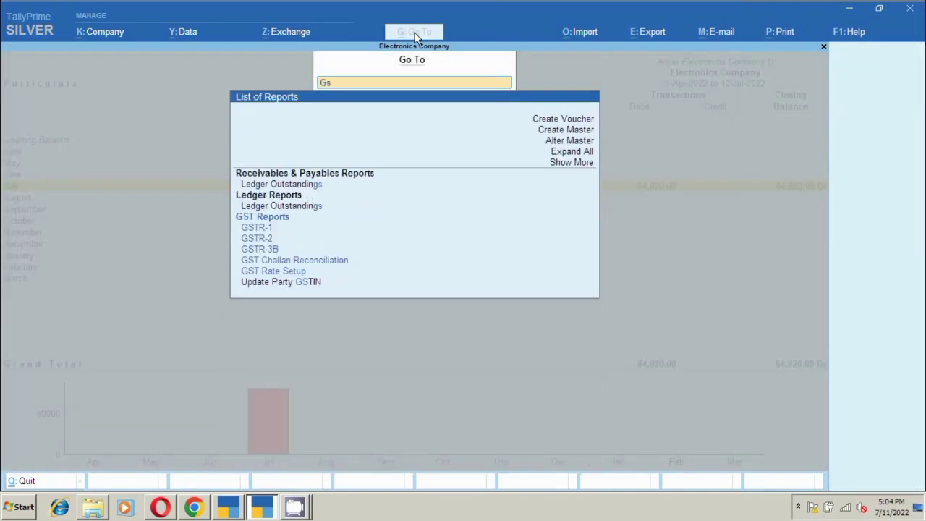
key(Down)
key(Down)
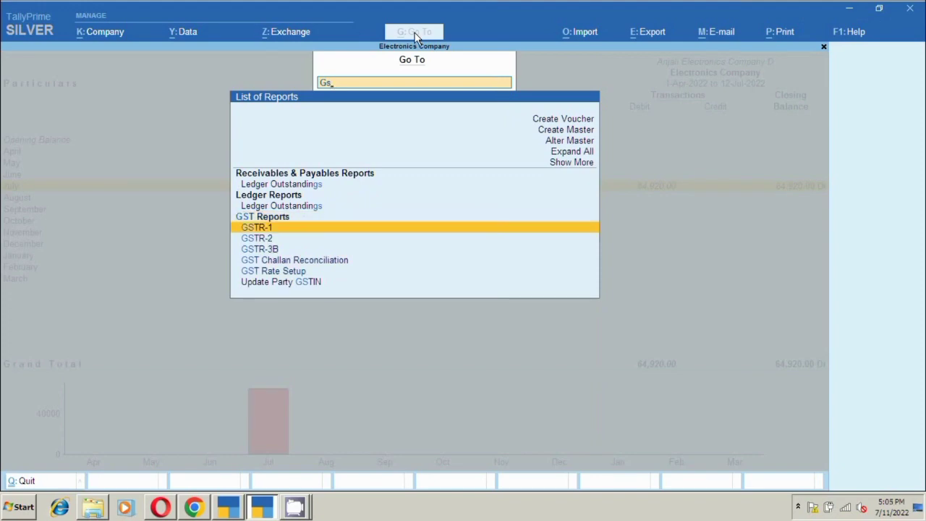
key(Return)
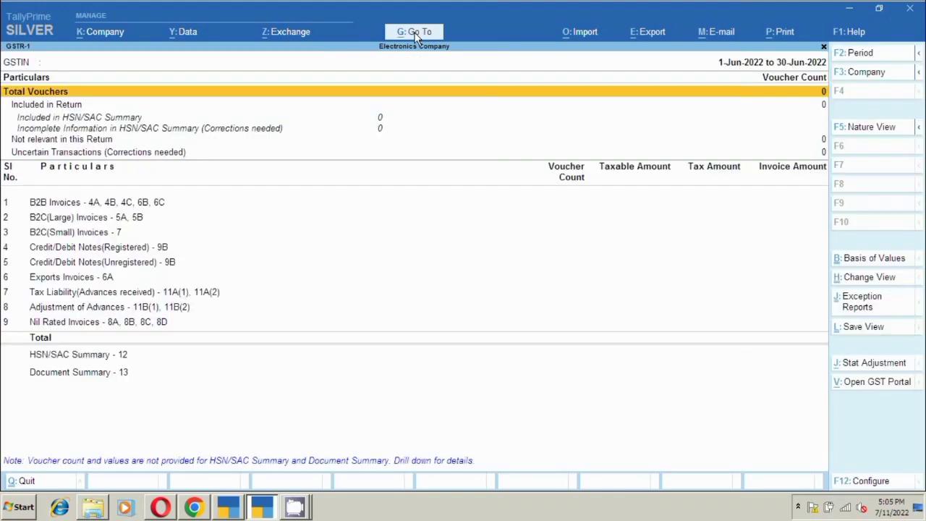
key(F2)
key(space)
key(Return)
key(space)
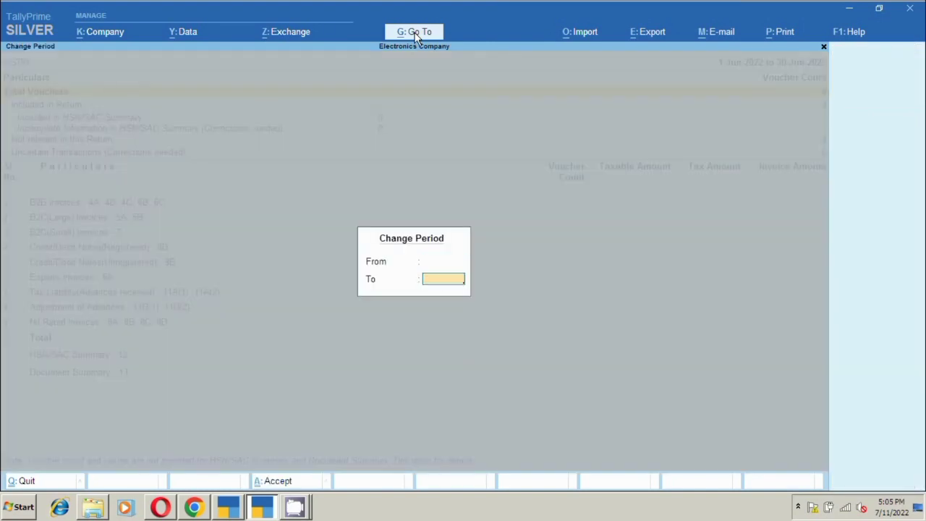
key(Return)
Step: Examine the exception details of the sales voucher under Uncertain Transactions in GSTR-1, and return to the report without making corrections
key(Down)
key(Down)
key(Down)
key(Down)
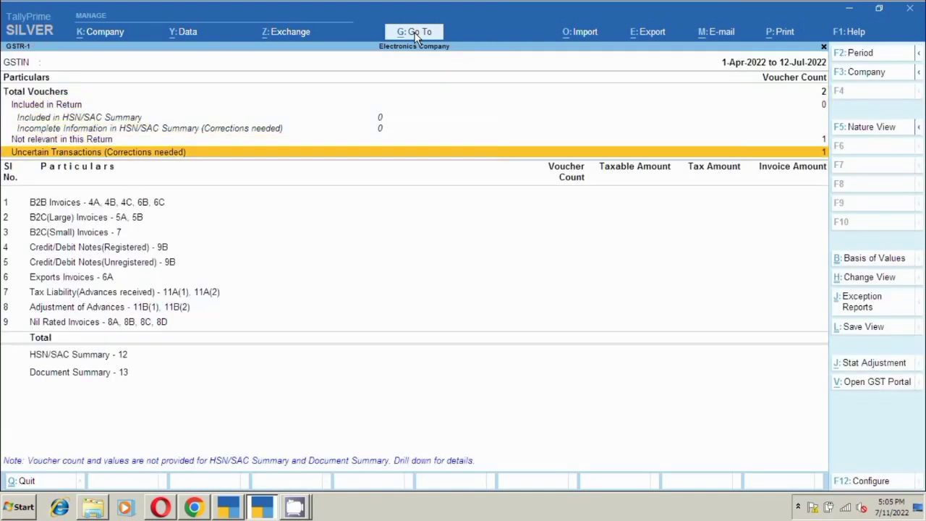
key(Return)
key(Return)
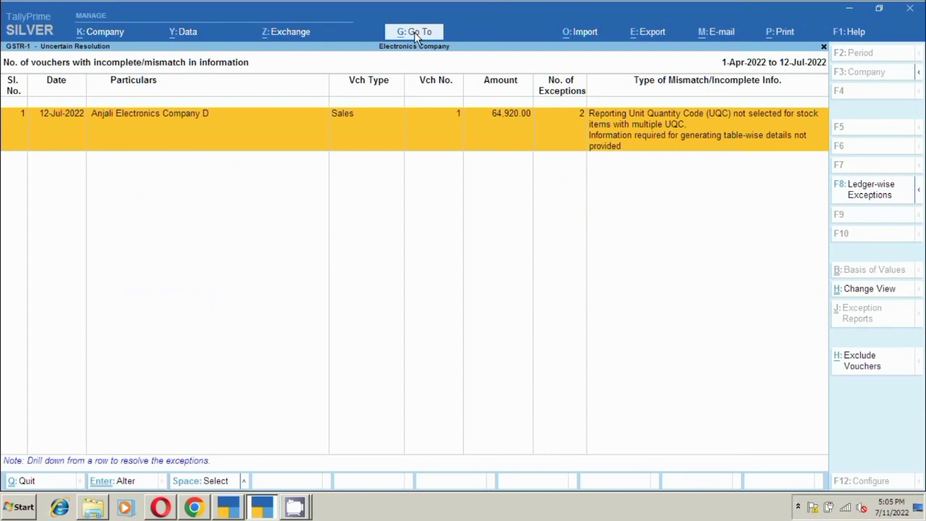
key(Return)
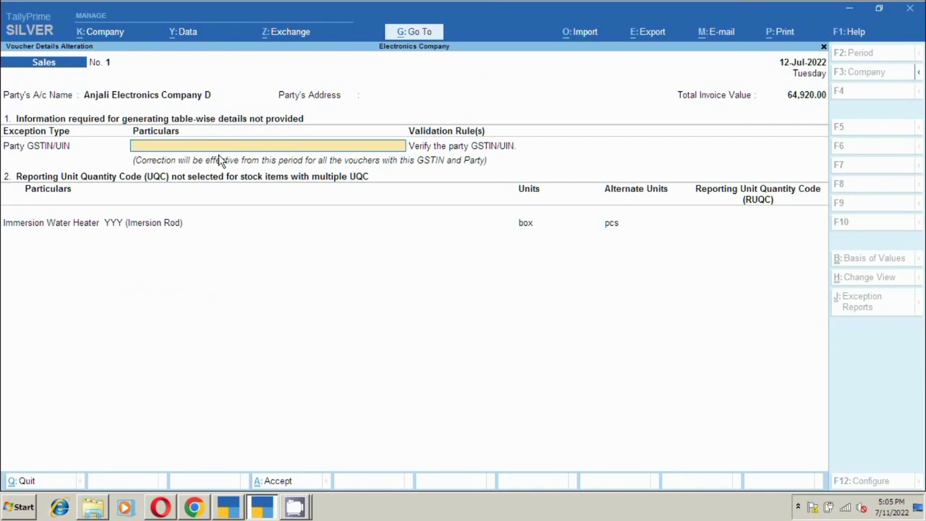
key(Escape)
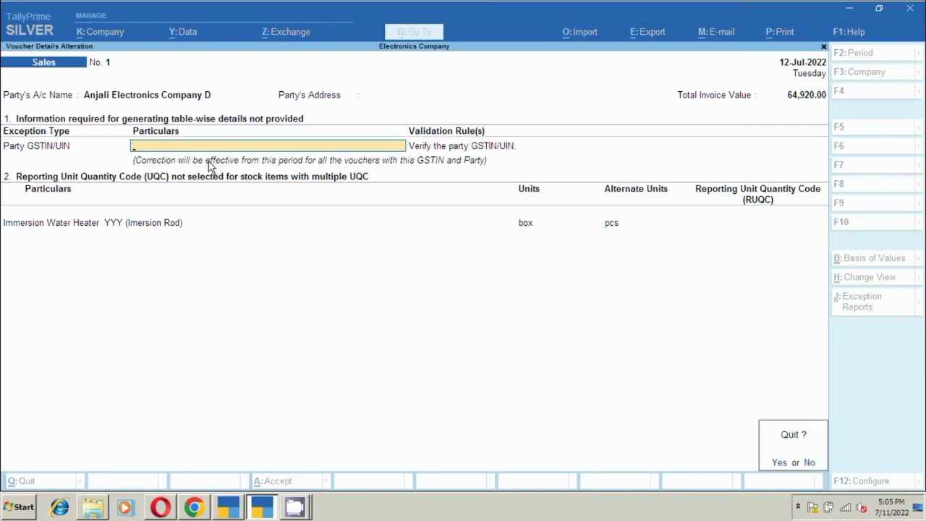
key(y)
key(Escape)
key(Escape)
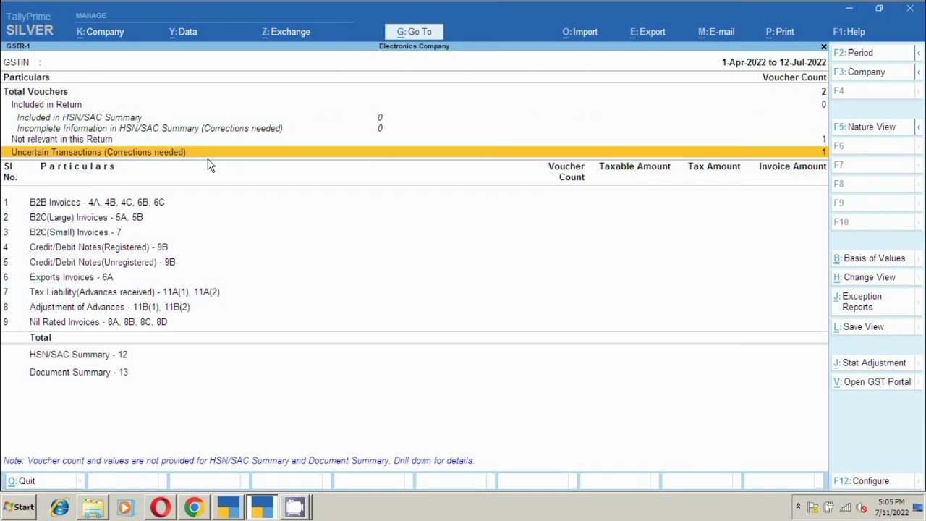
Step: Open the Ledger Vouchers report for the Anjali Electronics Company D ledger
click(405, 33)
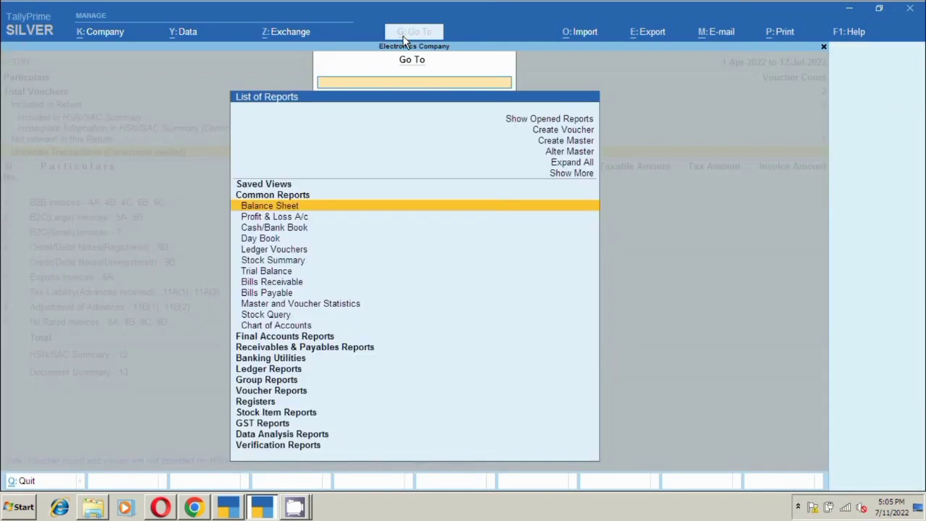
key(Down)
key(Down)
key(Down)
key(Down)
key(Down)
key(Down)
key(Down)
key(Down)
key(Down)
key(Down)
key(Down)
key(Down)
key(Down)
key(Down)
key(Down)
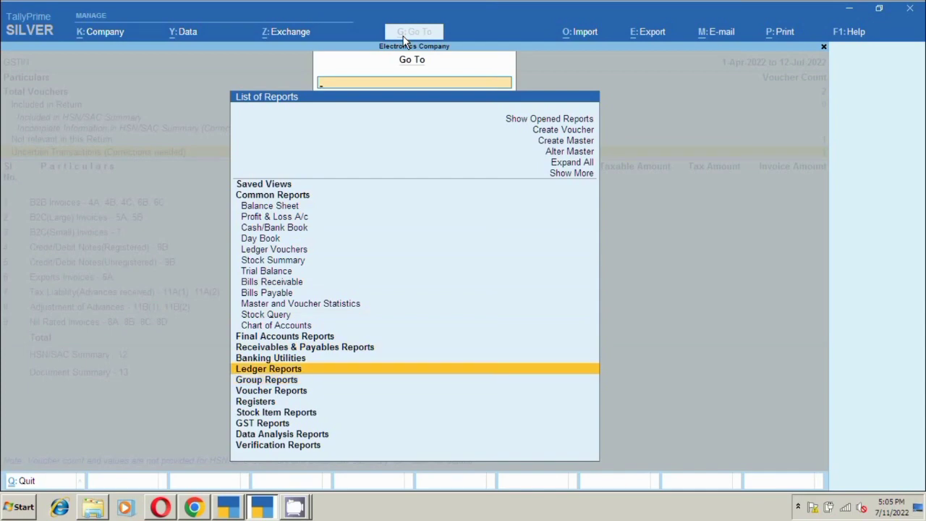
key(Return)
text(S)
key(Up)
key(Up)
key(Up)
key(Up)
key(Up)
key(Up)
key(Up)
key(Up)
key(Up)
key(Up)
key(Up)
key(Up)
key(Return)
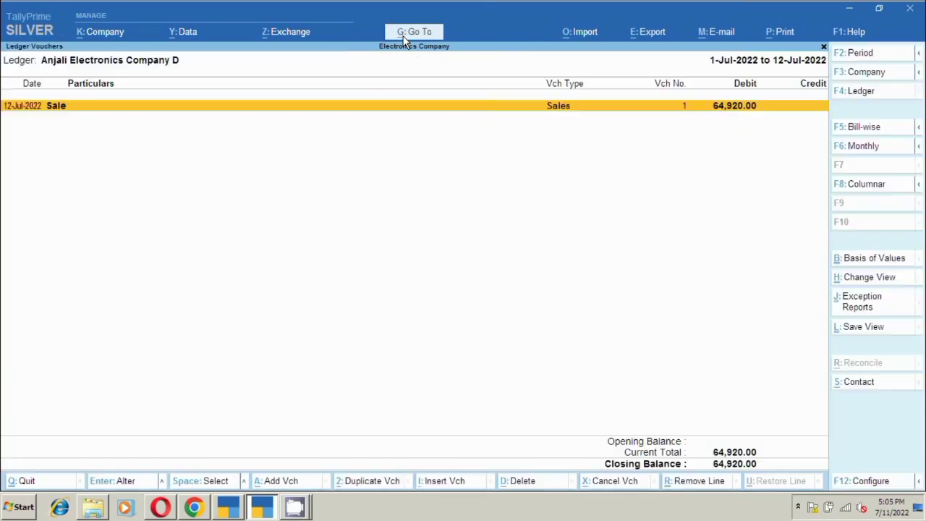
Step: Open the ledger's 12-Jul-2022 sales voucher and drill into its Ceiling Fan Xyz item
key(Return)
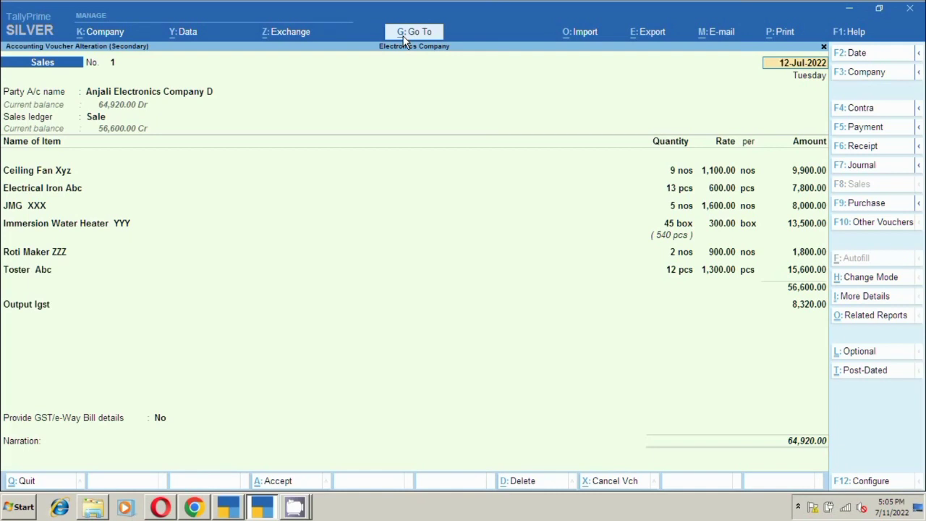
click(49, 173)
key(ctrl+Return)
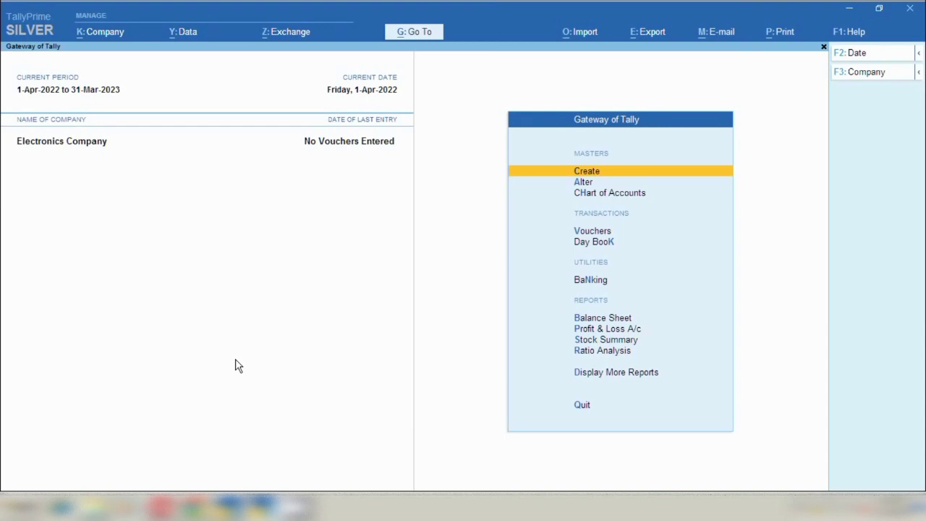
Step: Start a purchase voucher dated 11-Jul-2022 with supplier invoice number 123 and the same supplier invoice date
key(v)
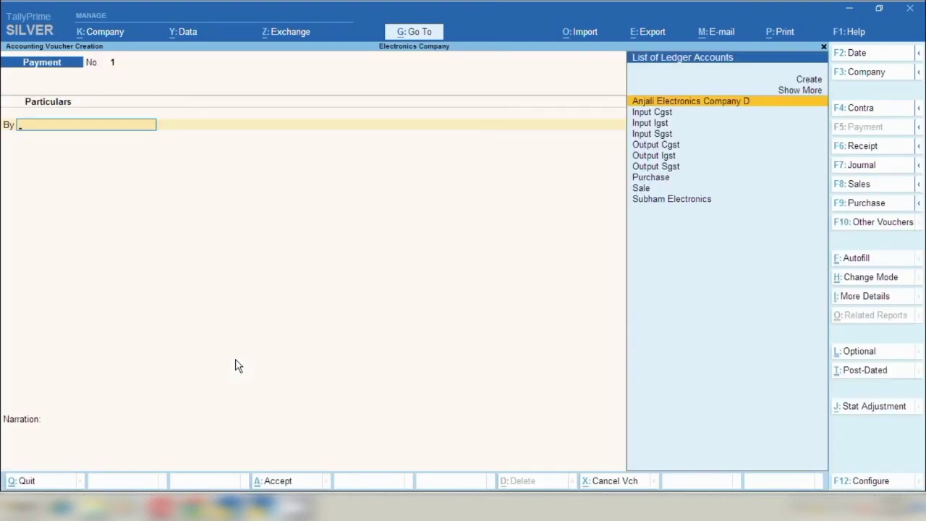
click(866, 203)
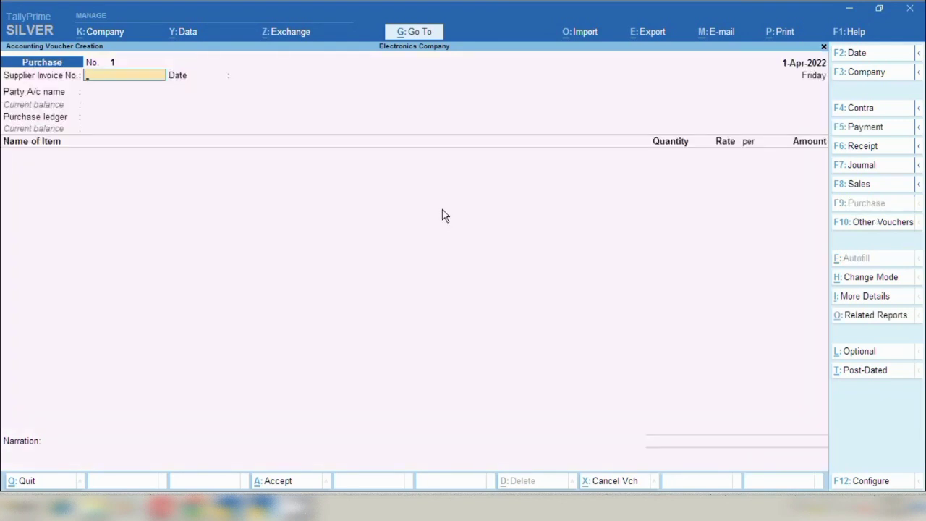
key(F2)
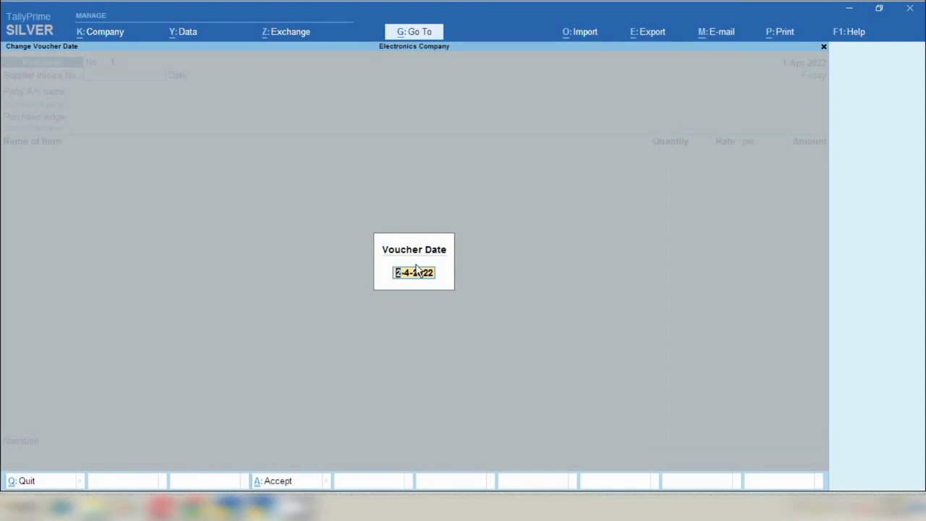
text(11.4.22)
key(Return)
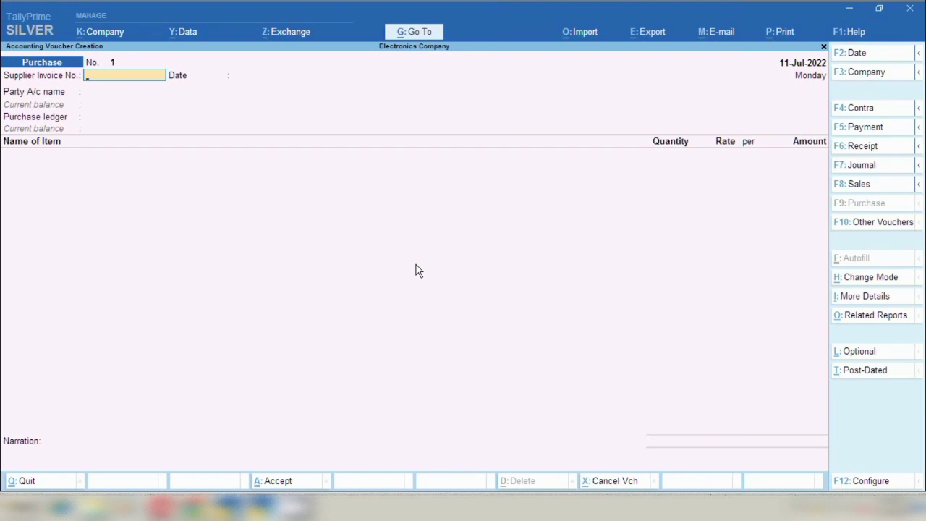
text(123)
key(Return)
key(Return)
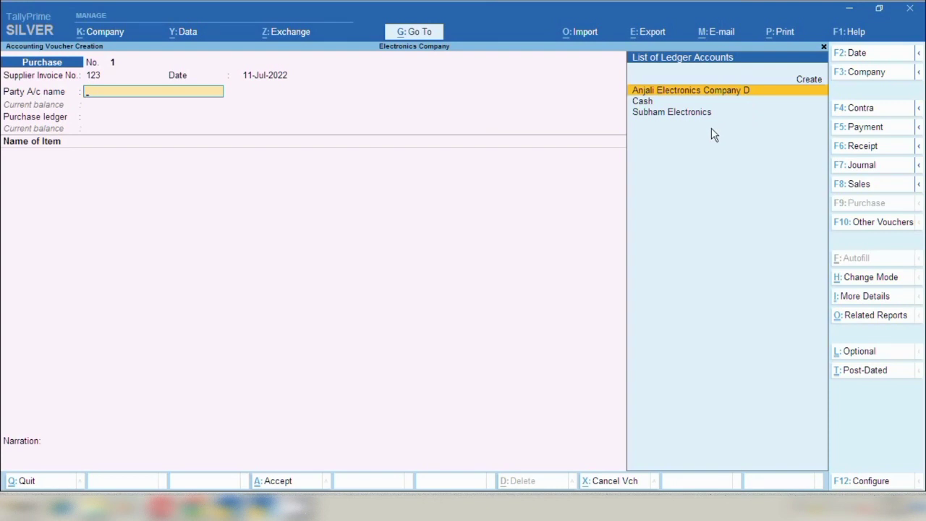
key(alt+c)
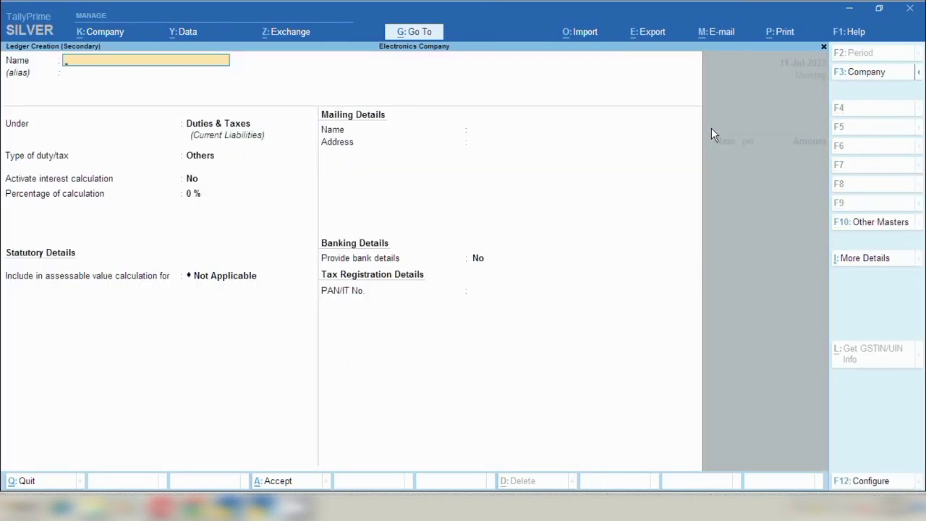
key(Escape)
key(y)
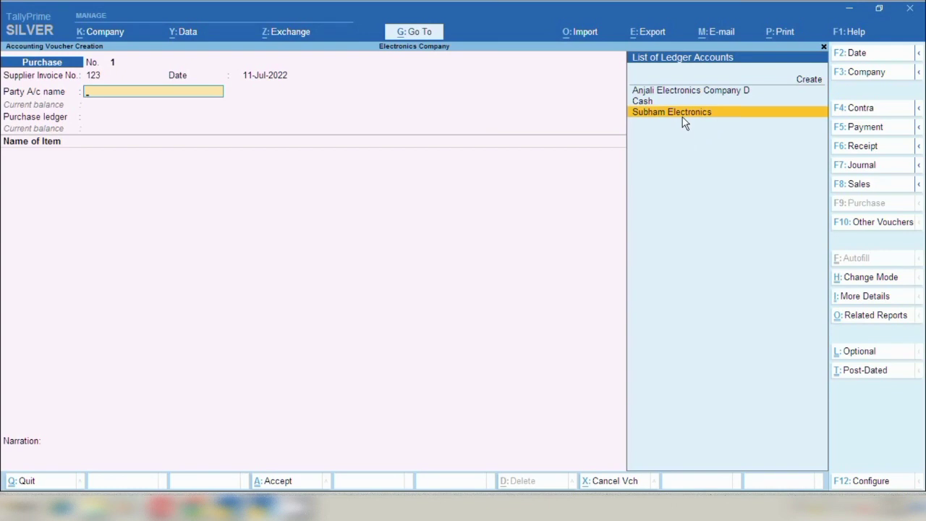
Step: Set Subham Electronics as the party account, accept its default details, and choose Purchase as the purchase ledger
key(Return)
key(Return)
key(Return)
key(Return)
key(Return)
key(Return)
key(Return)
key(Return)
key(Return)
key(Return)
key(Return)
key(Return)
key(Return)
key(Return)
key(Return)
key(Return)
key(Return)
key(Return)
key(Return)
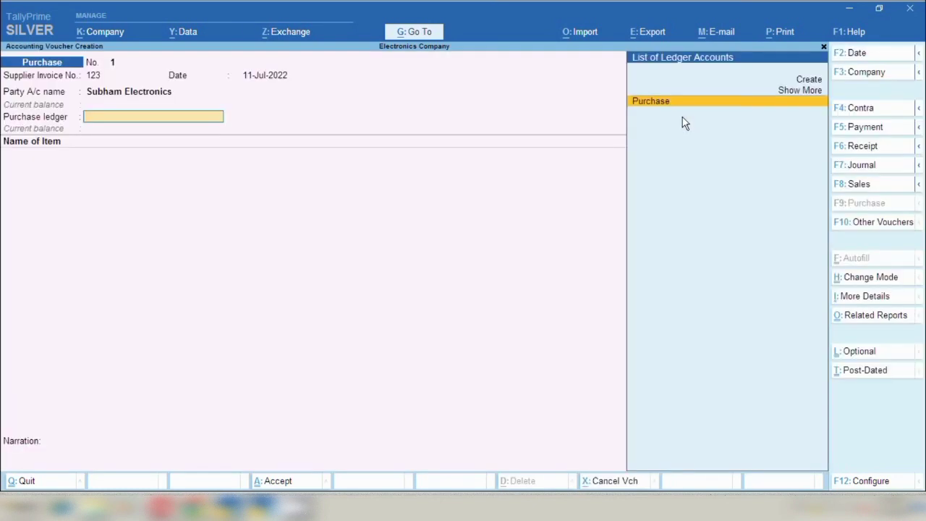
key(Return)
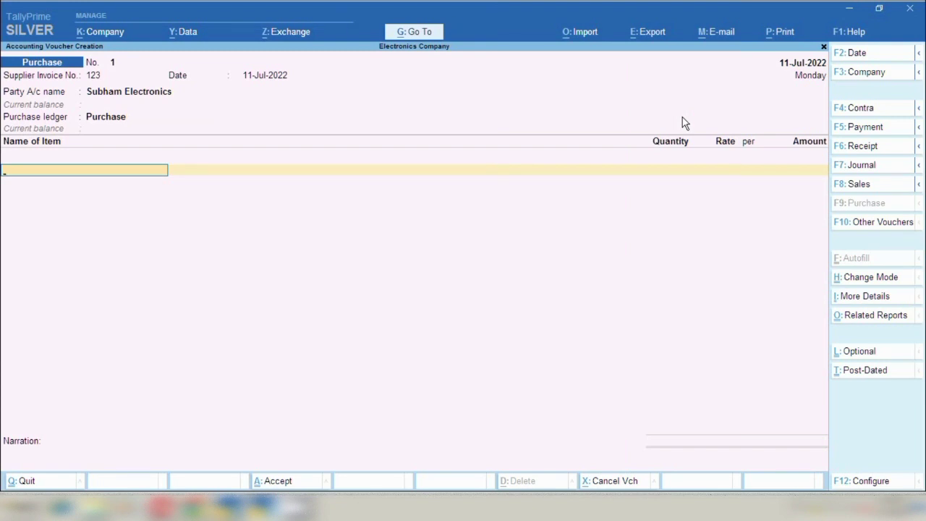
Step: Add Ceiling Fan Xyz to the purchase voucher with a quantity of 10 nos at a rate of 1,000
text(Fan)
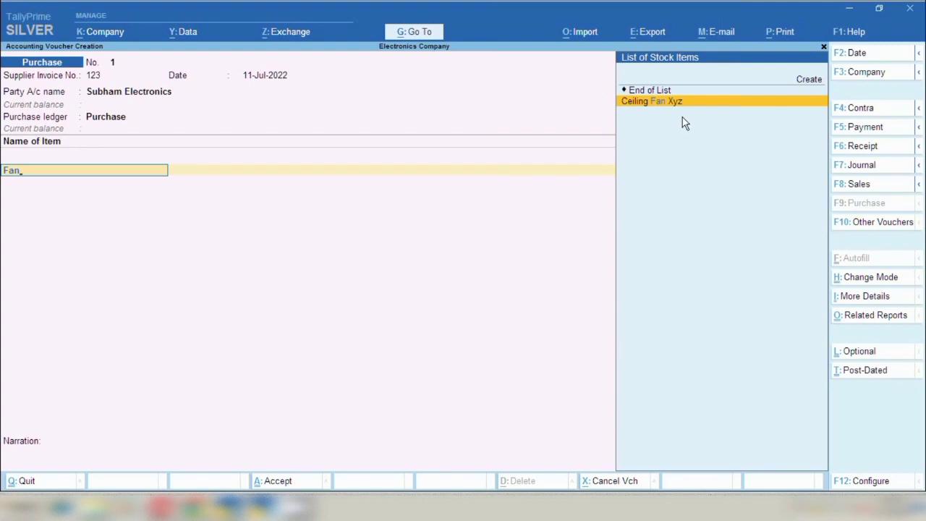
key(Return)
key(Return)
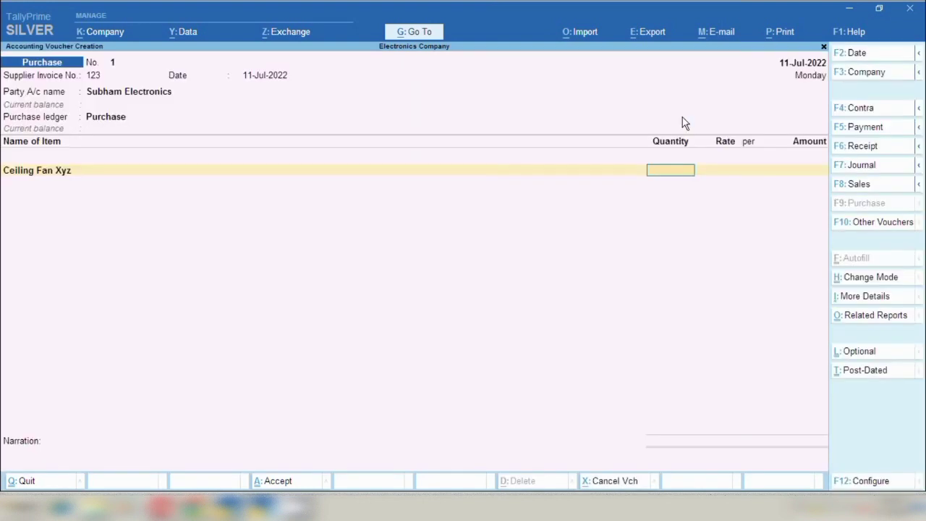
text(10)
key(Return)
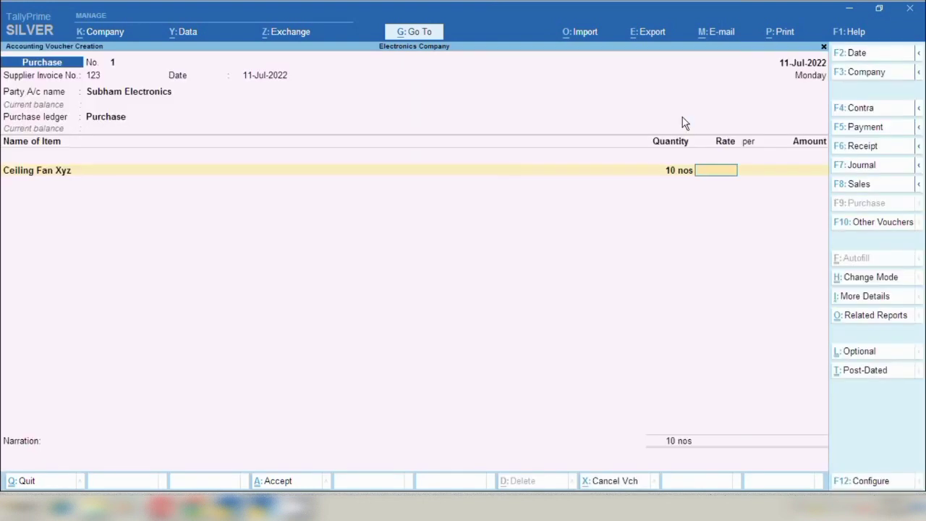
text(1000)
key(Return)
key(Return)
key(Return)
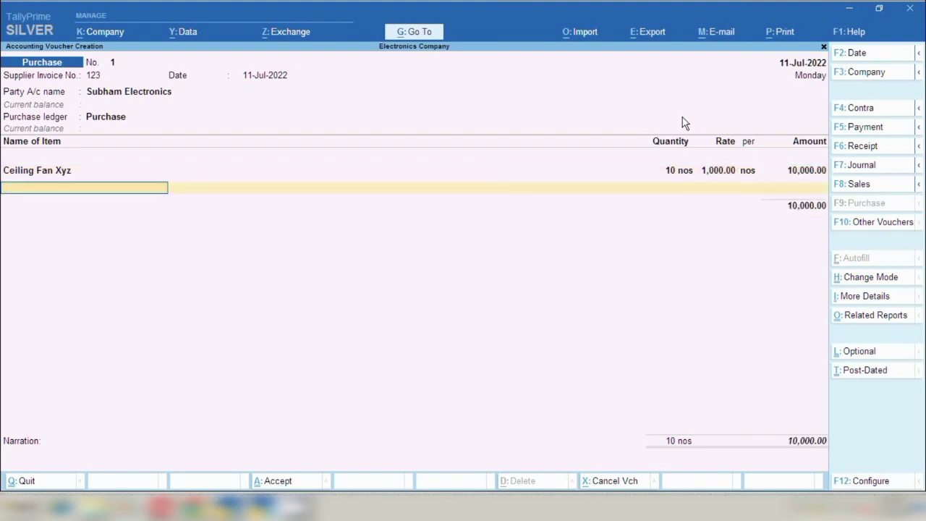
Step: Add Electrical Iron Abc to the purchase voucher with a quantity of 15 pcs at a rate of 500
text(el)
key(Return)
key(Return)
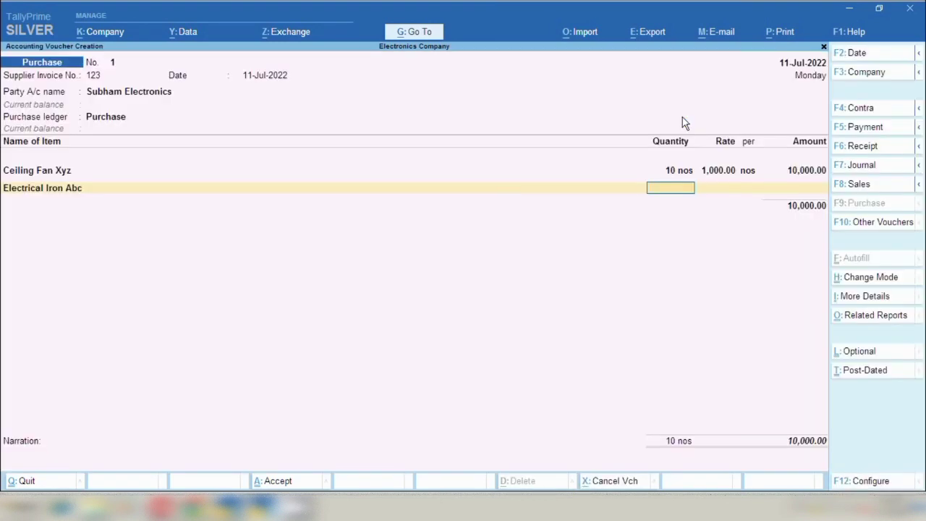
text(15)
key(Return)
text(500)
key(Return)
key(Return)
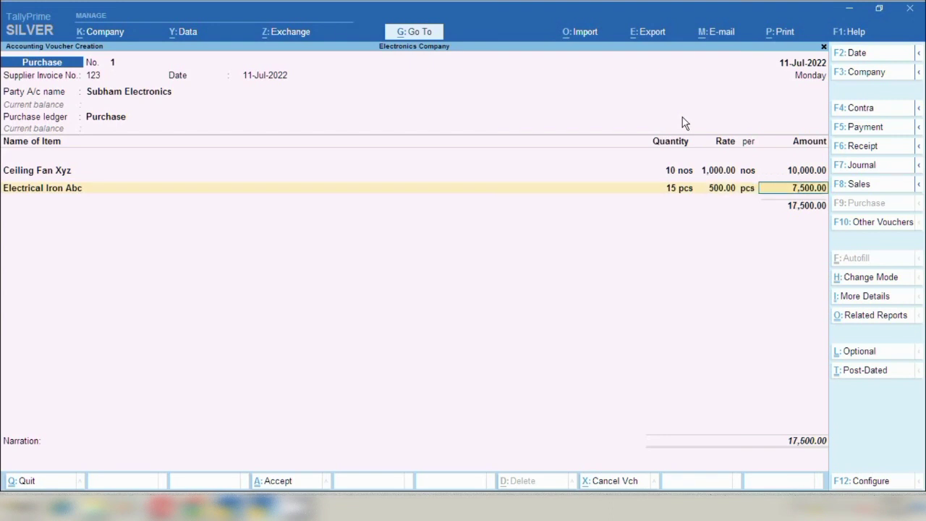
key(Return)
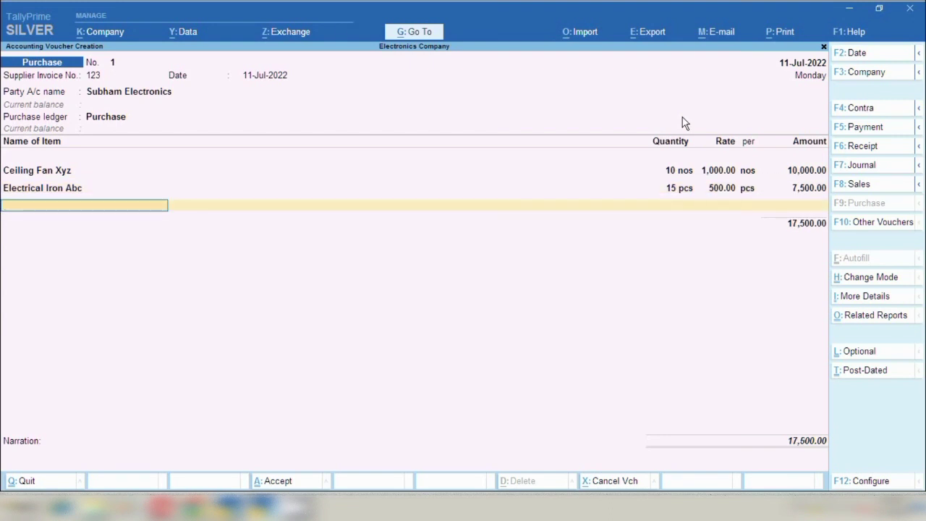
Step: Add JMG XXX to the purchase voucher with a quantity of 7 nos at a rate of 1,500
text(Jm)
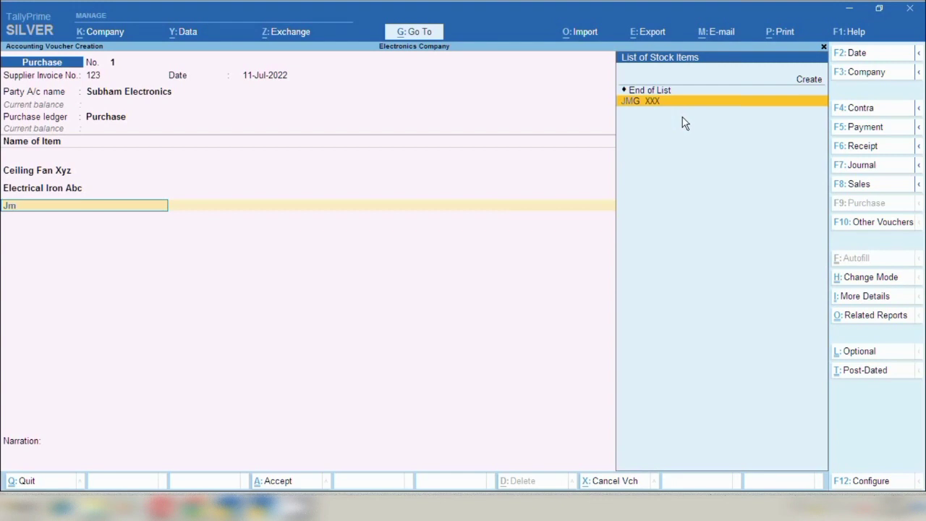
key(Return)
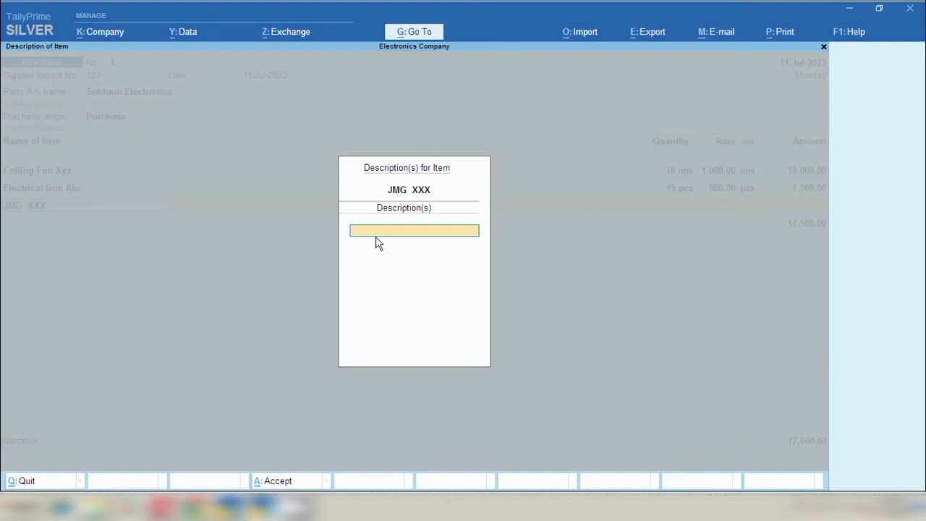
key(Return)
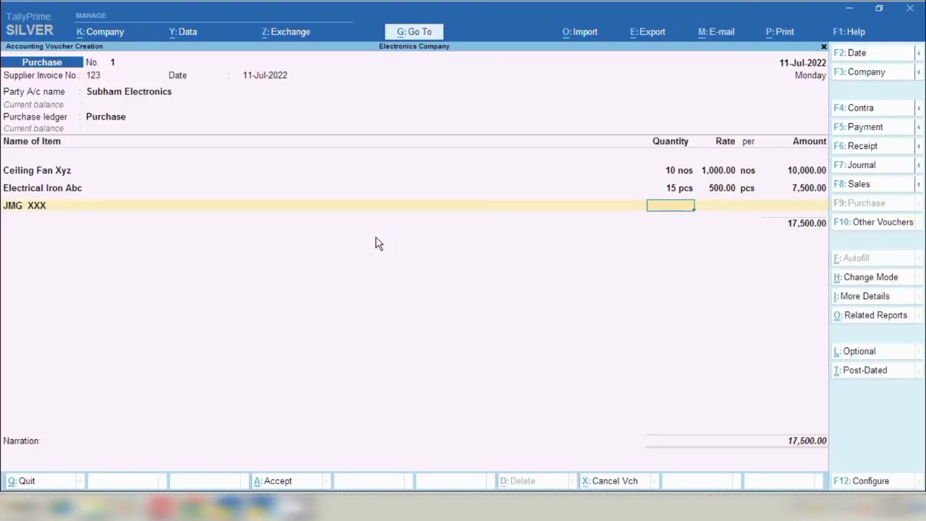
text(7)
key(Return)
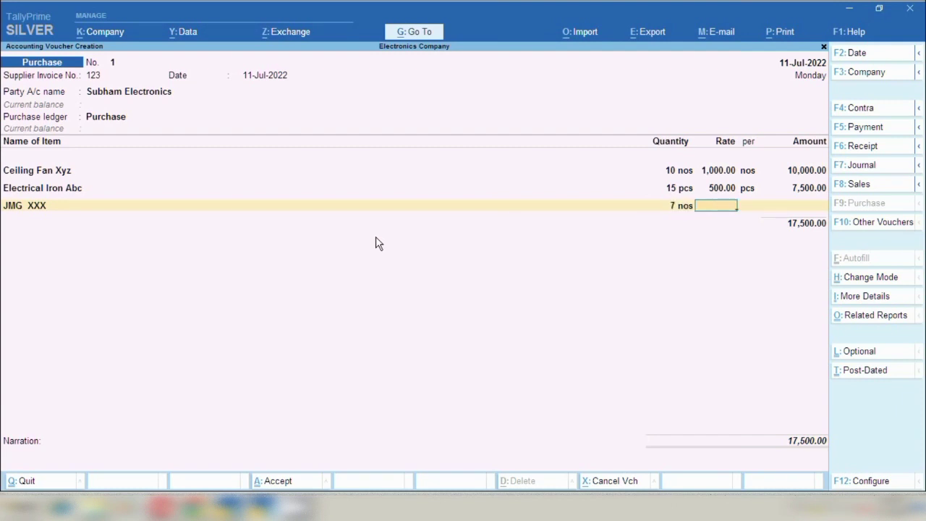
text(1500)
key(Return)
key(Return)
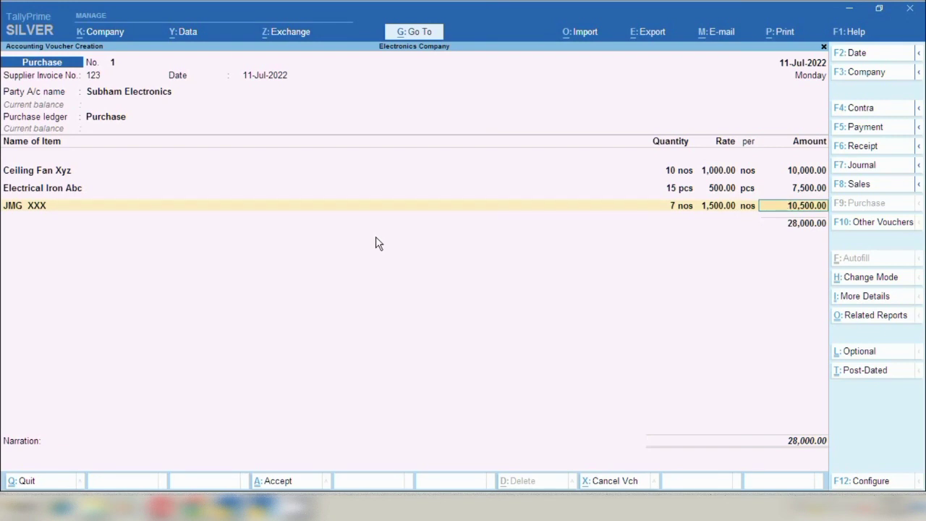
key(Return)
Step: Add Immersion Water Heater YYY to the purchase voucher with a quantity of 50 box at a rate of 200
text(Imm)
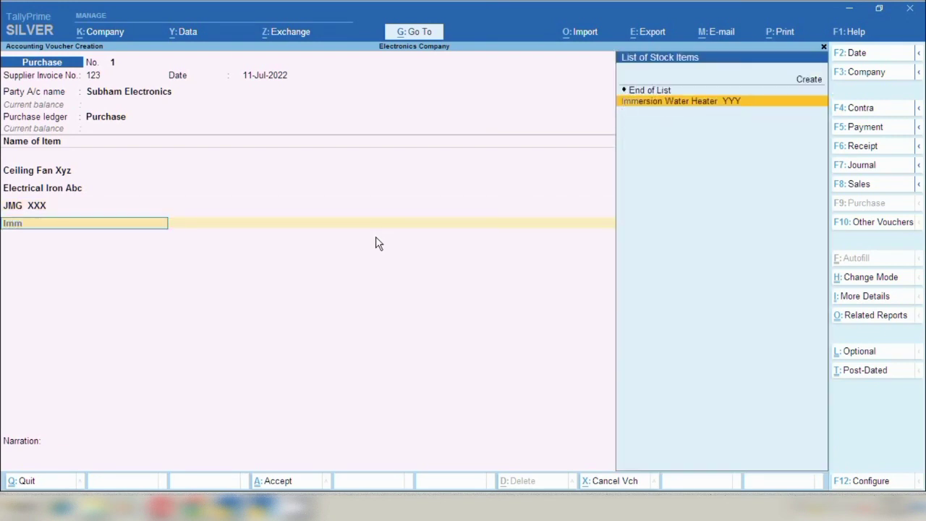
key(Return)
key(Return)
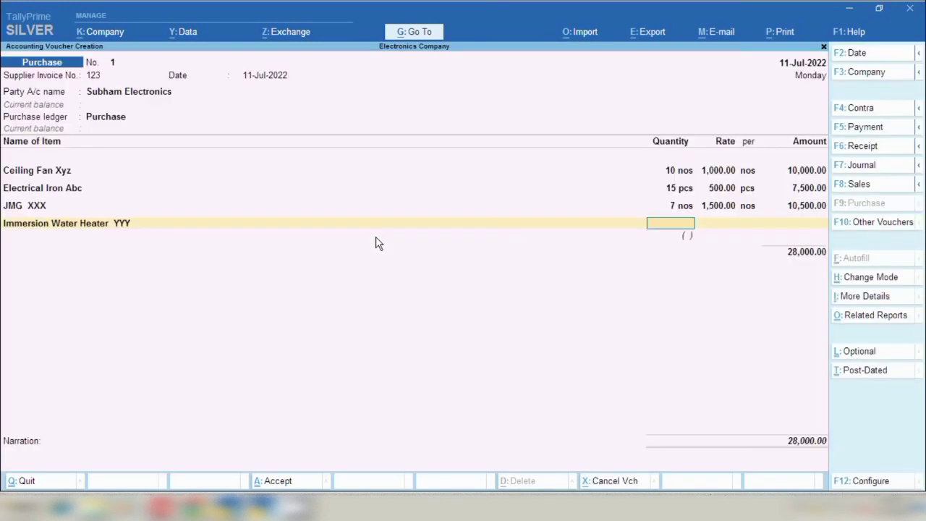
text(50)
key(Return)
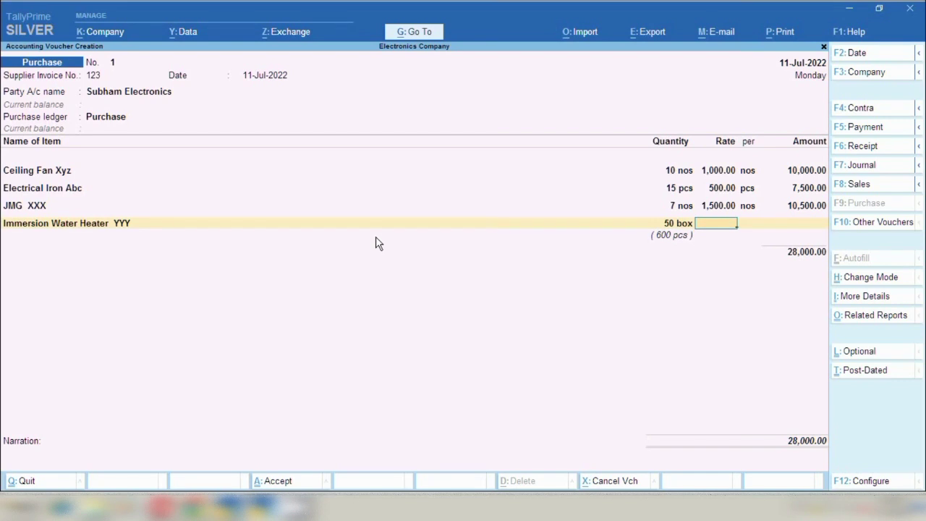
text(200)
key(Return)
key(Return)
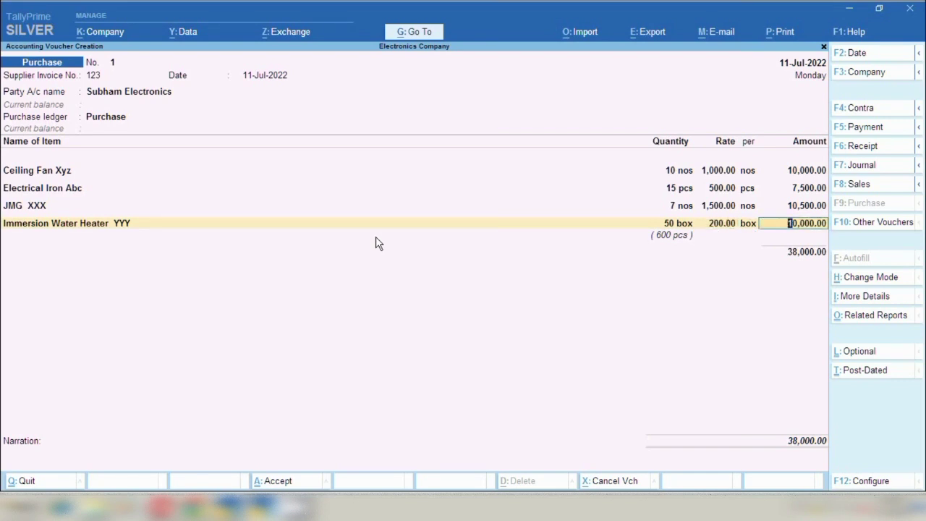
key(Return)
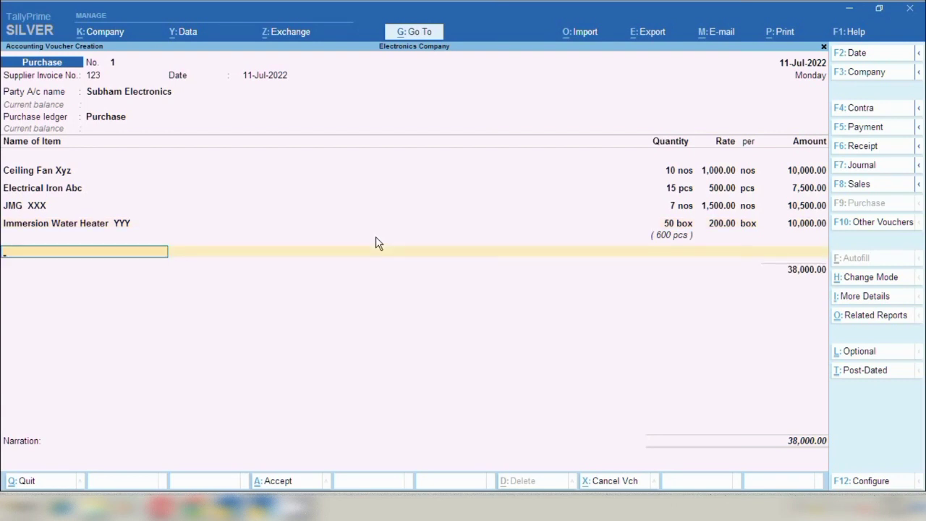
Step: Add Roti Maker ZZZ to the purchase voucher with a quantity of 4 nos at a rate of 800
text(Roti)
key(Return)
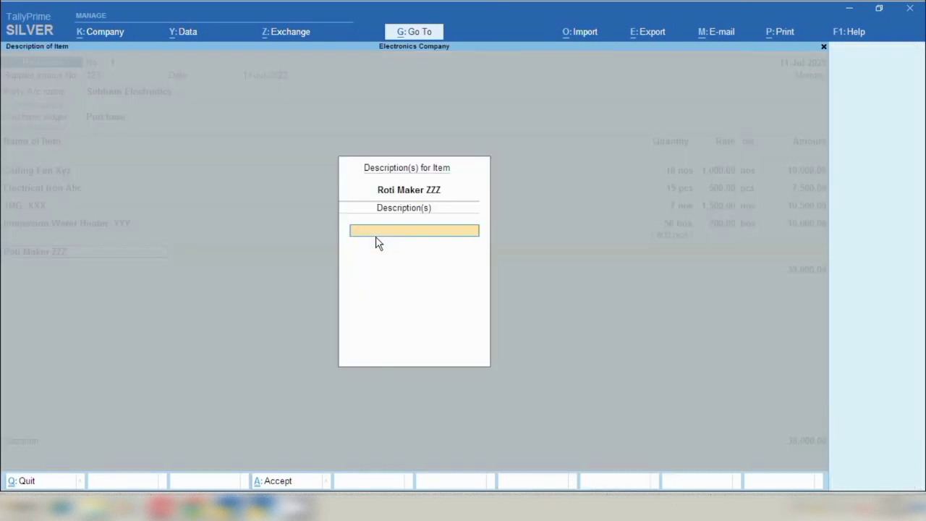
key(Return)
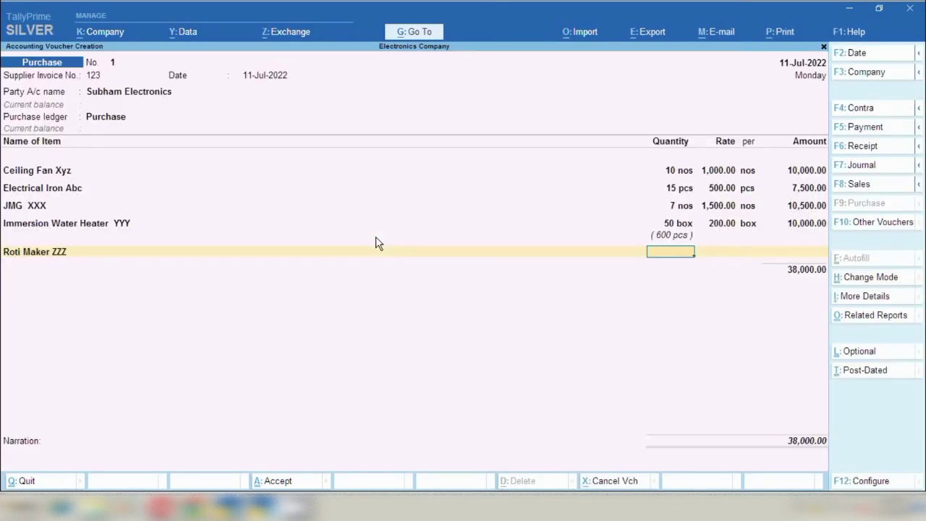
text(4)
key(Return)
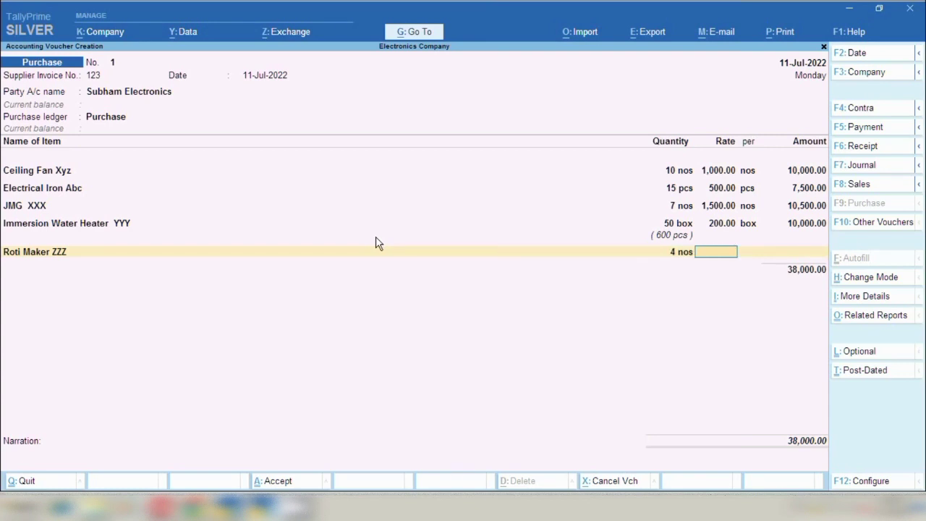
text(800)
key(Return)
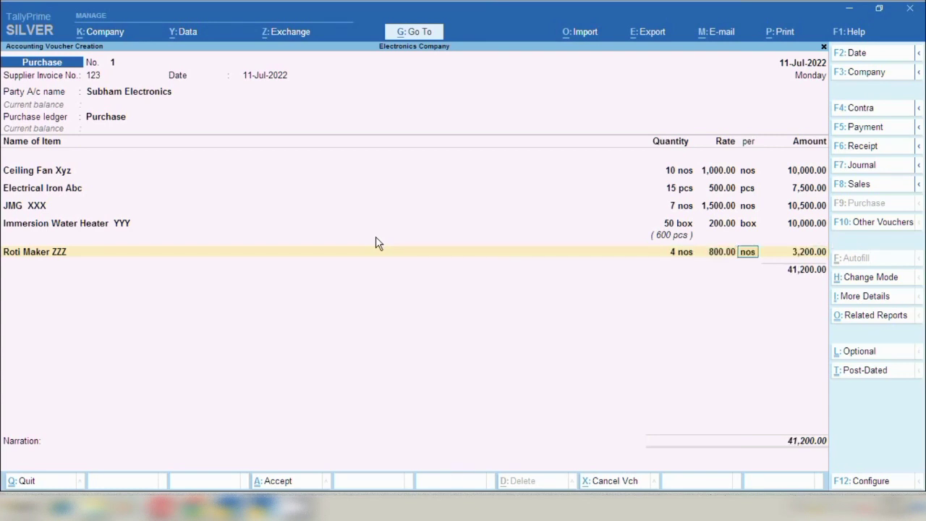
key(Return)
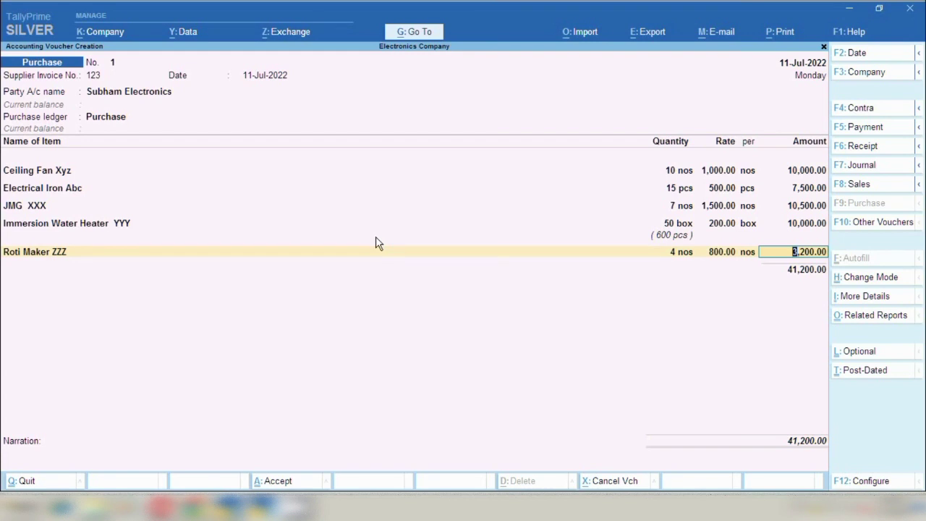
key(Return)
Step: Add Toster Abc to the purchase voucher with a quantity of 12 pcs at a rate of 1,200
text(tos)
key(Return)
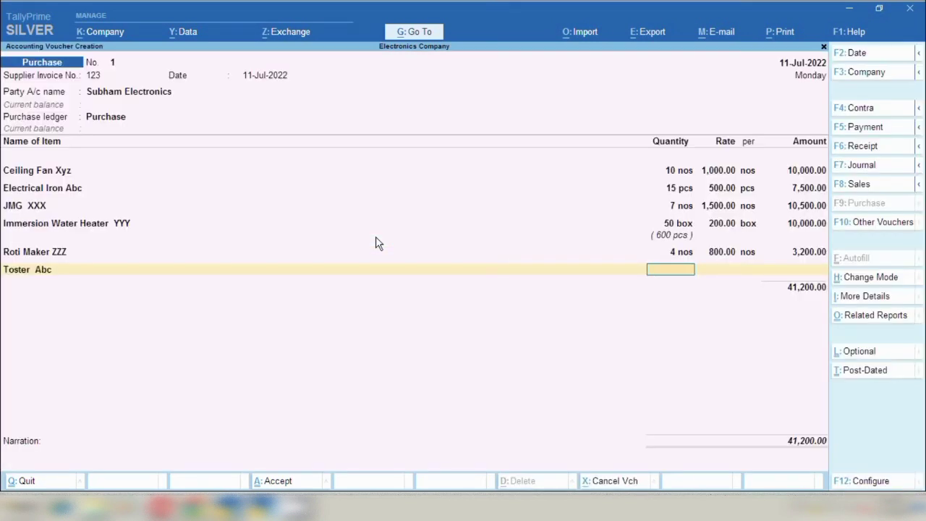
text(12)
key(Return)
text(1)
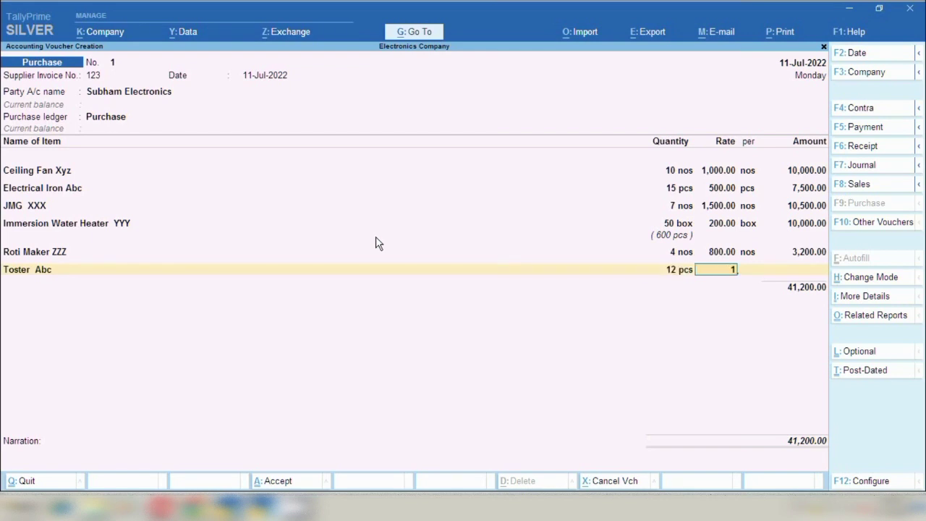
text(,200)
key(Return)
key(Return)
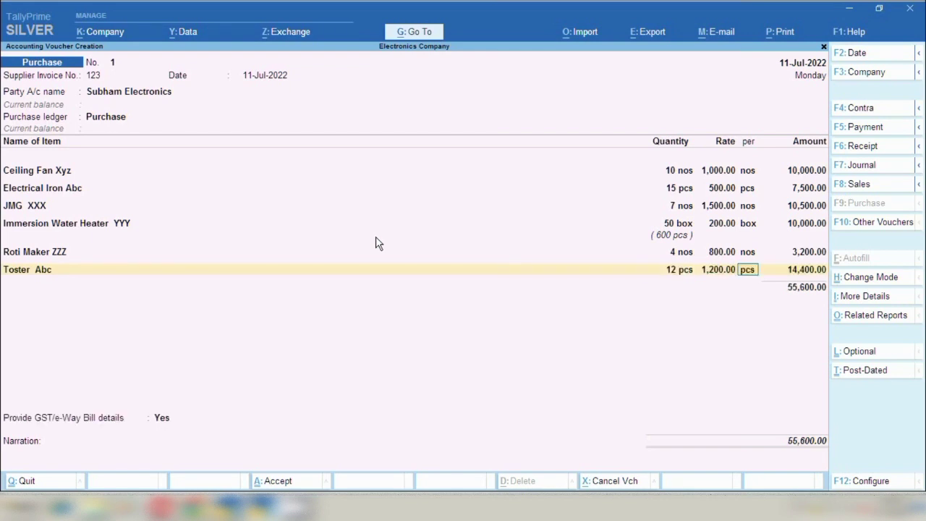
key(Return)
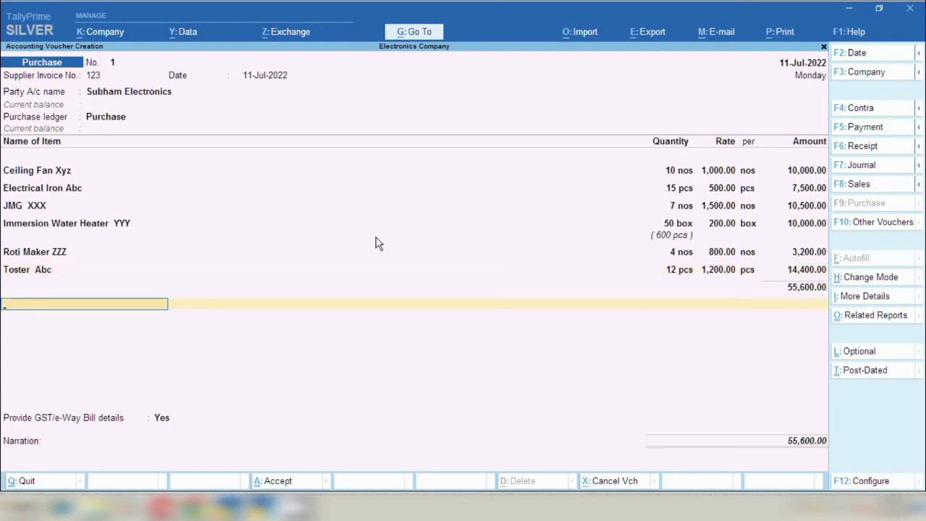
Step: Add the Input Cgst and Input Sgst ledgers below the purchased items, accepting their calculated tax amounts
text(Cgs)
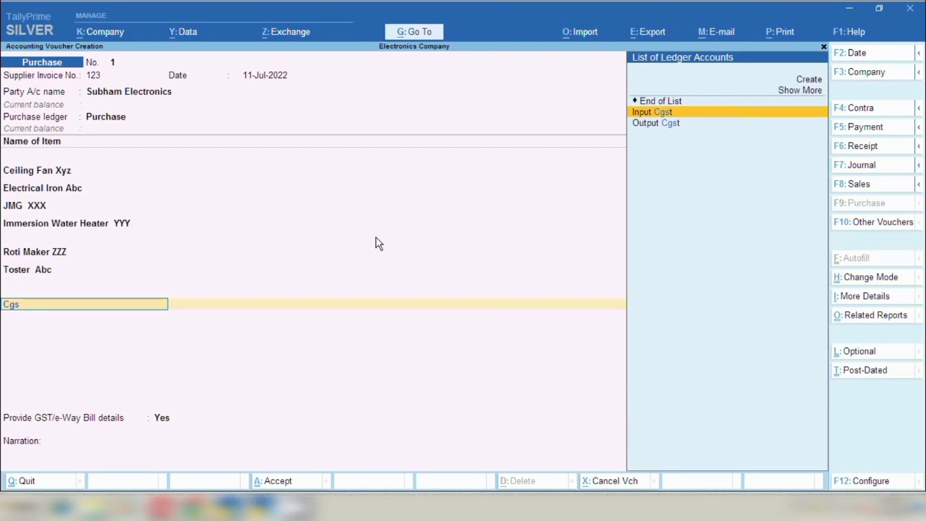
key(Return)
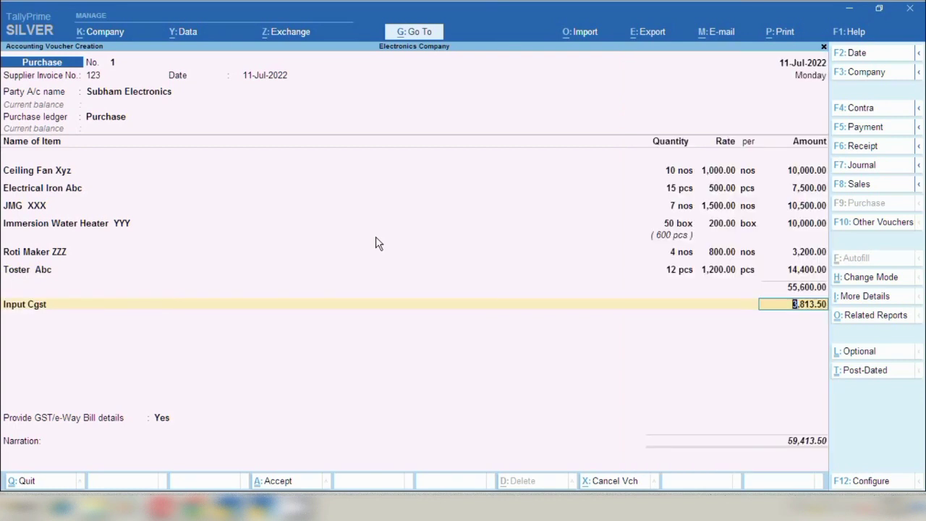
key(Return)
key(Return)
key(BackSpace)
key(Return)
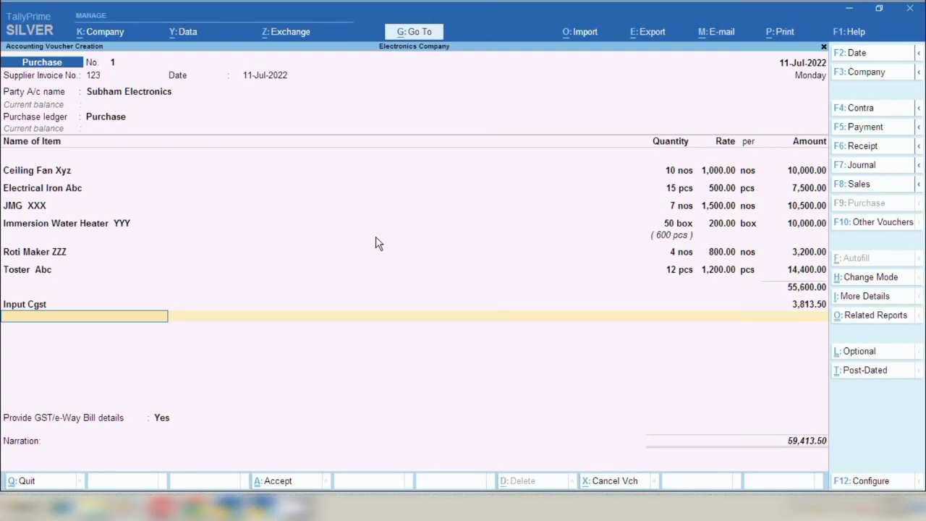
text(Sgs)
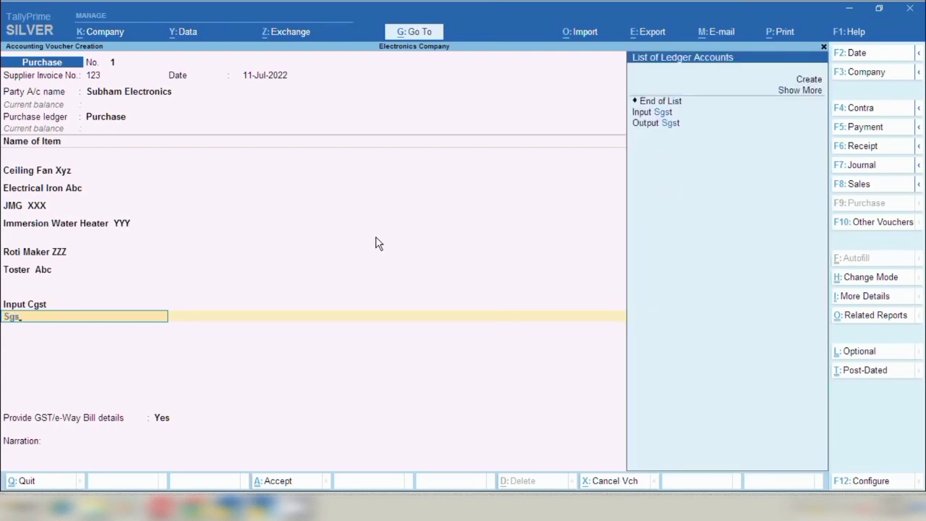
key(Return)
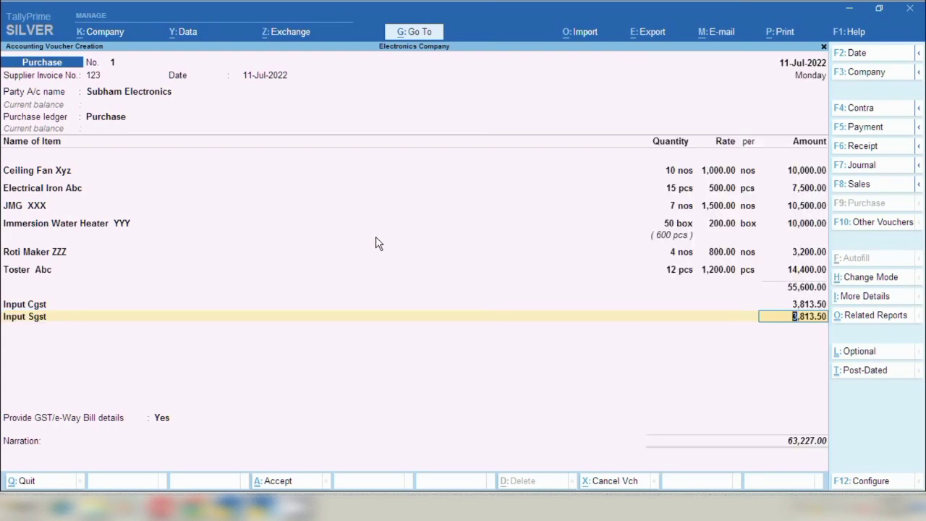
key(Return)
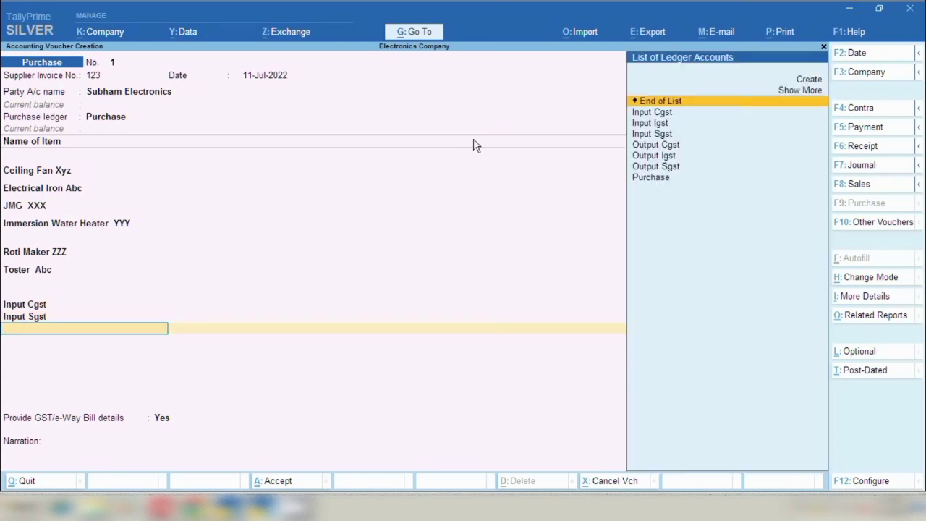
Step: Preview the current purchase voucher as an invoice and examine its supplier details, item lines, taxes and total
click(789, 32)
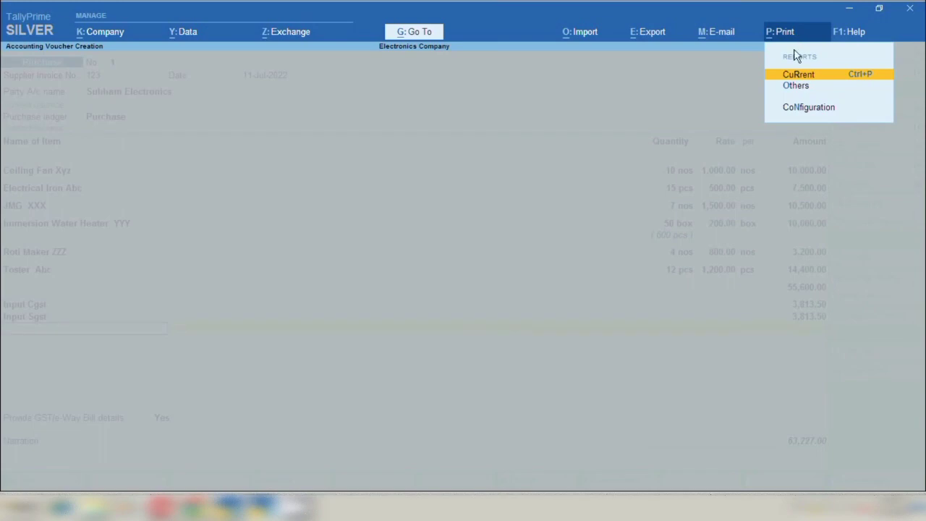
click(811, 78)
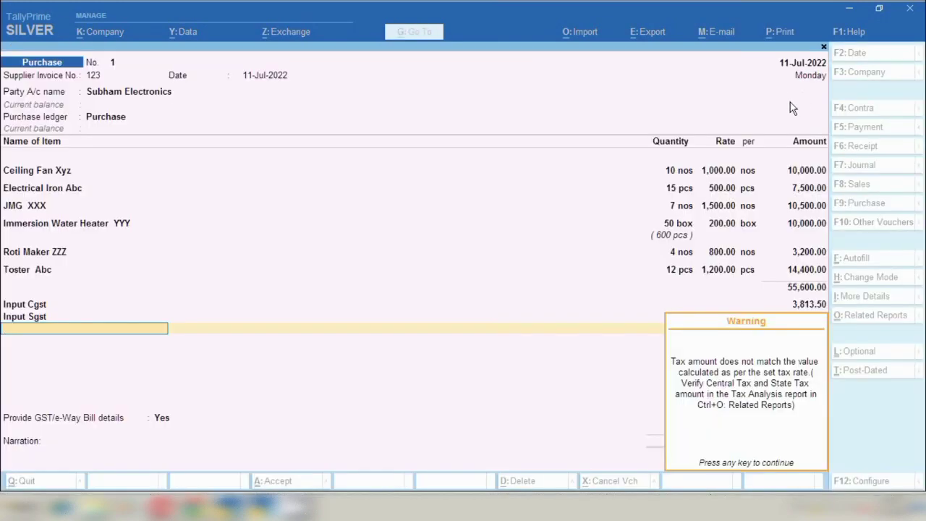
key(Return)
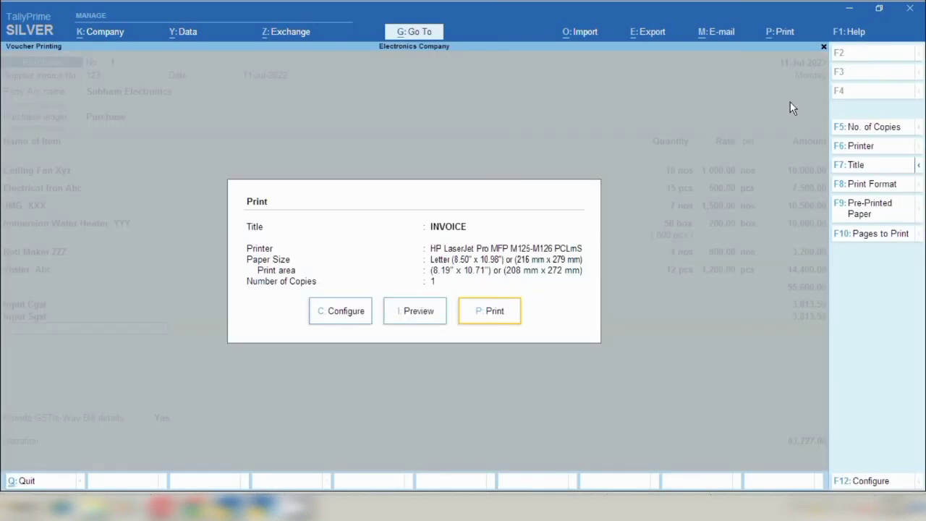
click(426, 312)
click(427, 312)
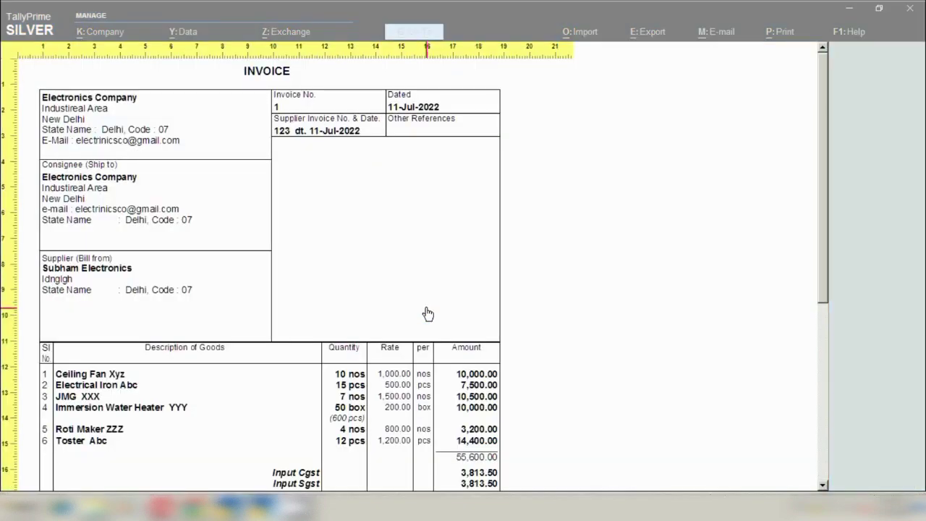
scroll(161, 208, down, 1)
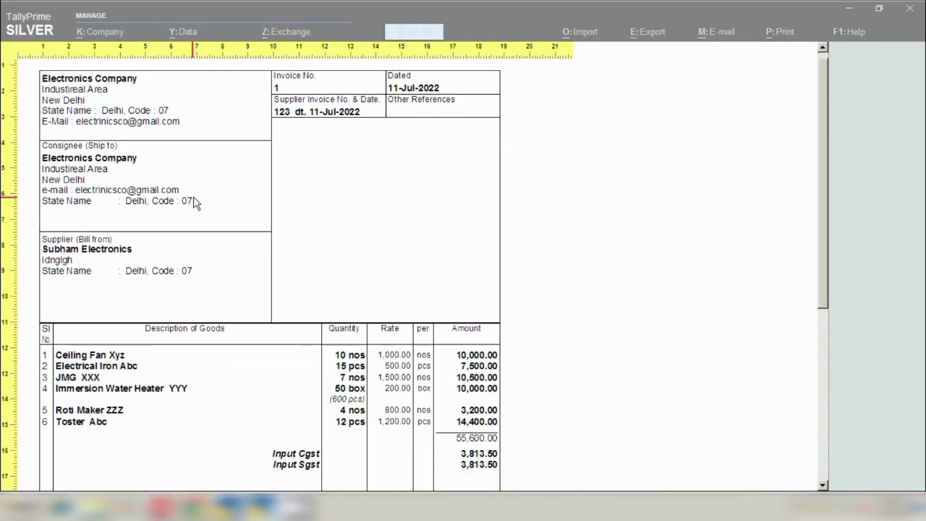
scroll(202, 205, down, 3)
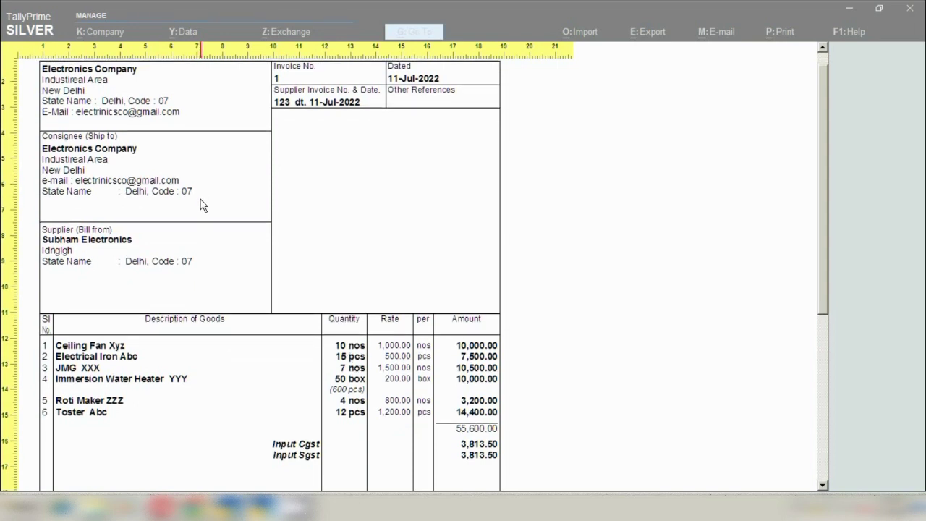
scroll(202, 206, down, 2)
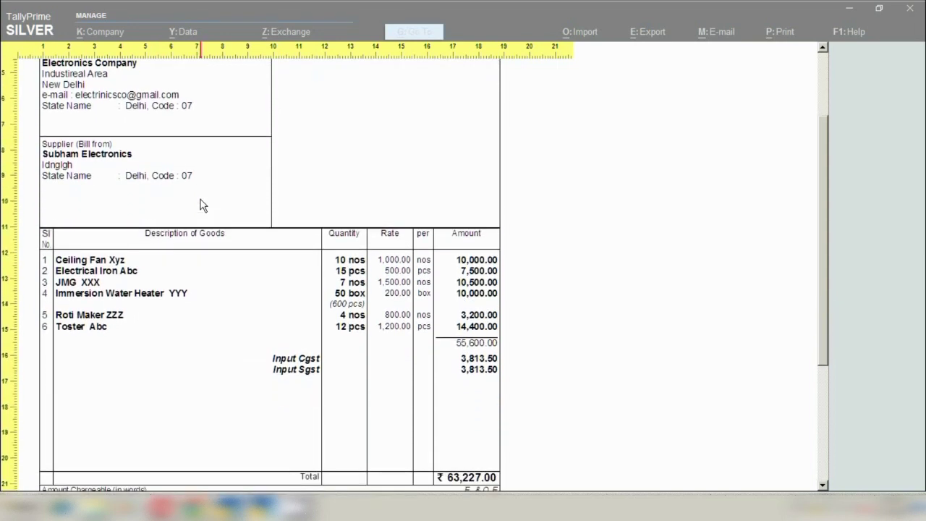
scroll(200, 203, down, 3)
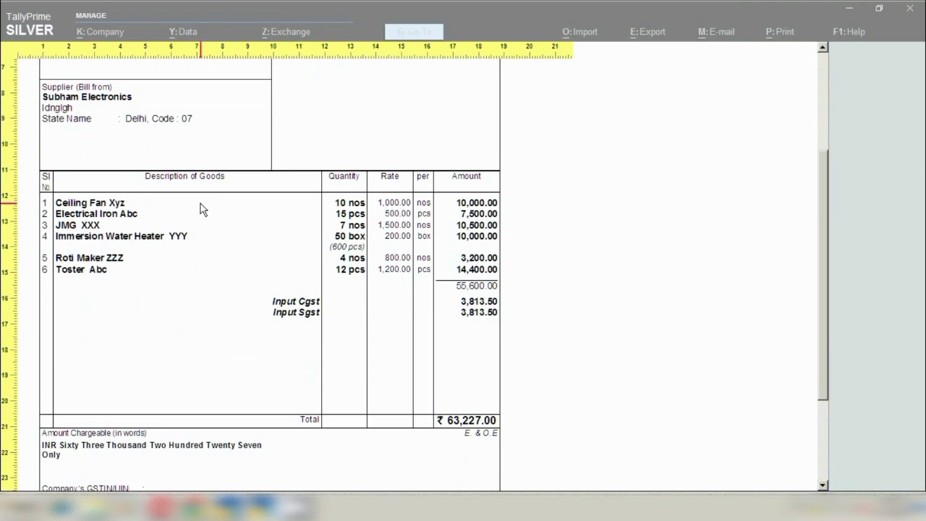
scroll(200, 191, down, 2)
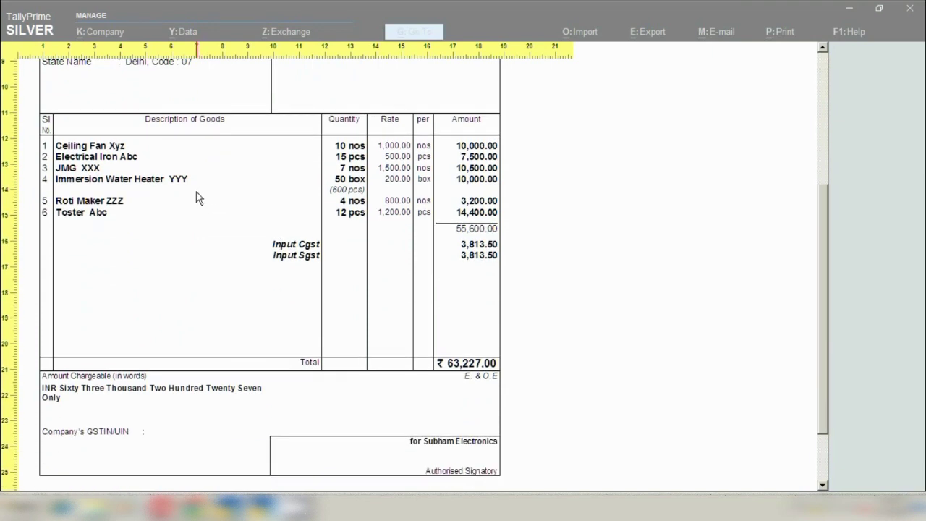
scroll(194, 193, down, 2)
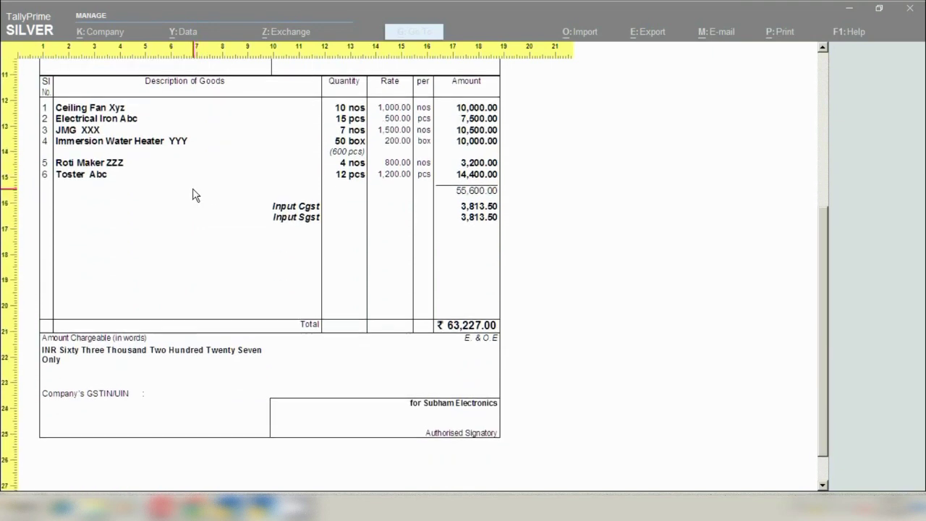
key(alt+z)
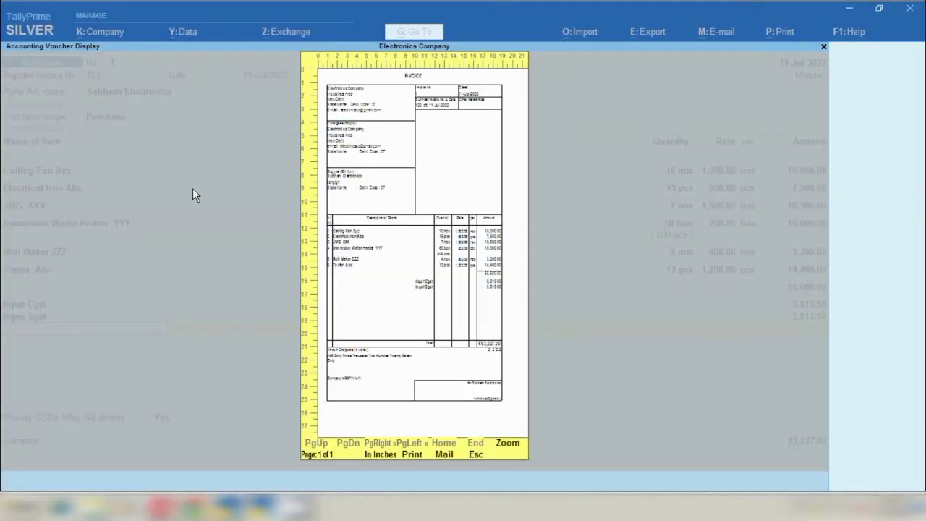
key(Escape)
Step: View the full-page invoice preview once more and close it
key(ctrl)
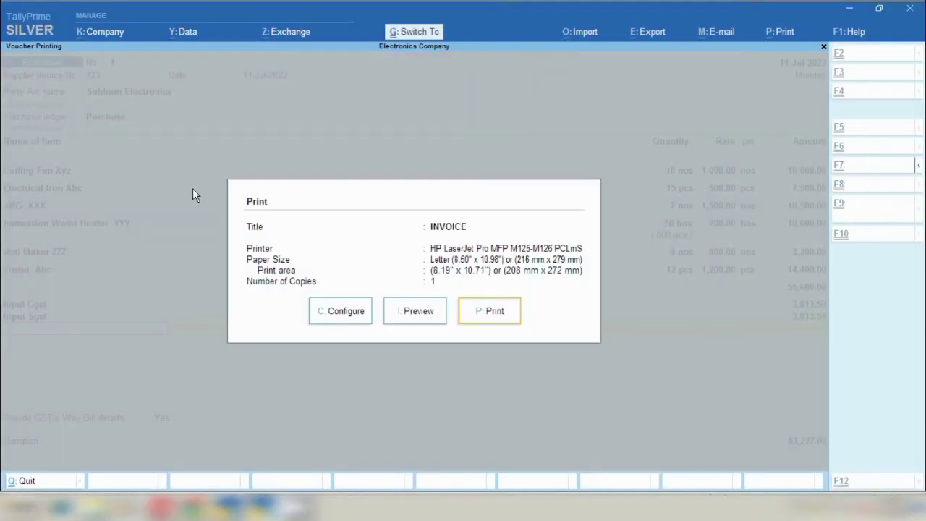
key(i)
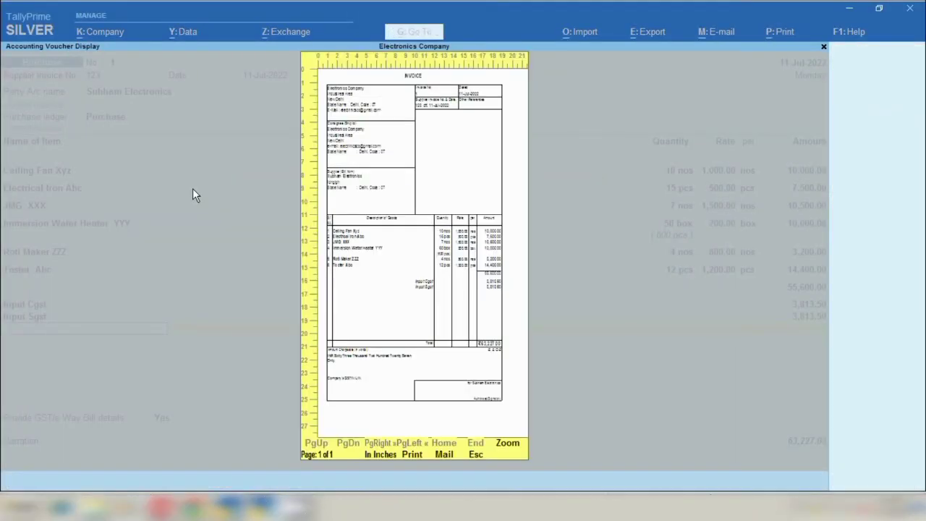
key(Escape)
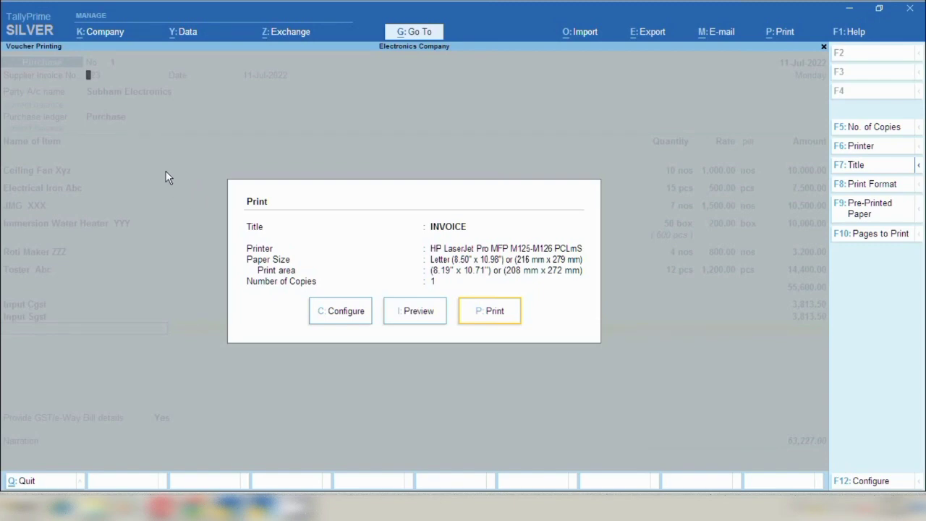
Step: Leave the invoice printing and save the Subham Electronics purchase voucher
key(Escape)
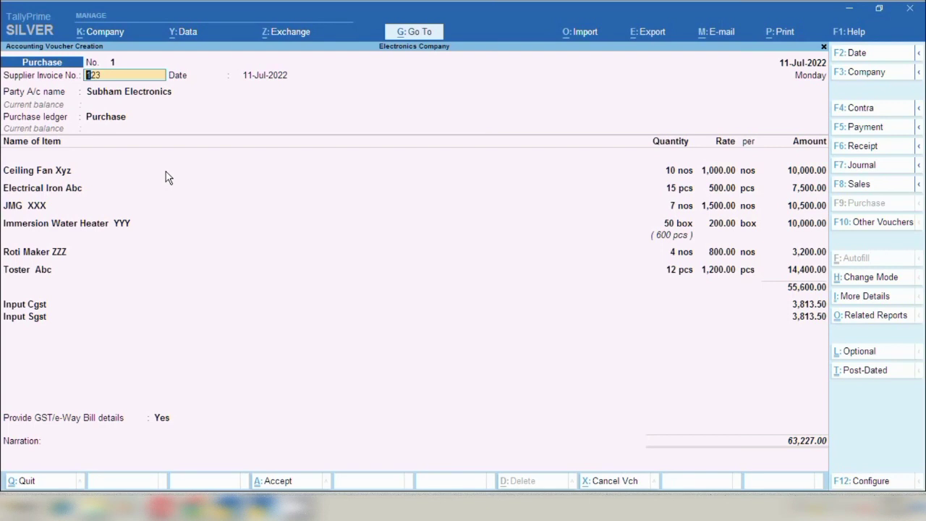
key(ctrl)
key(ctrl+a)
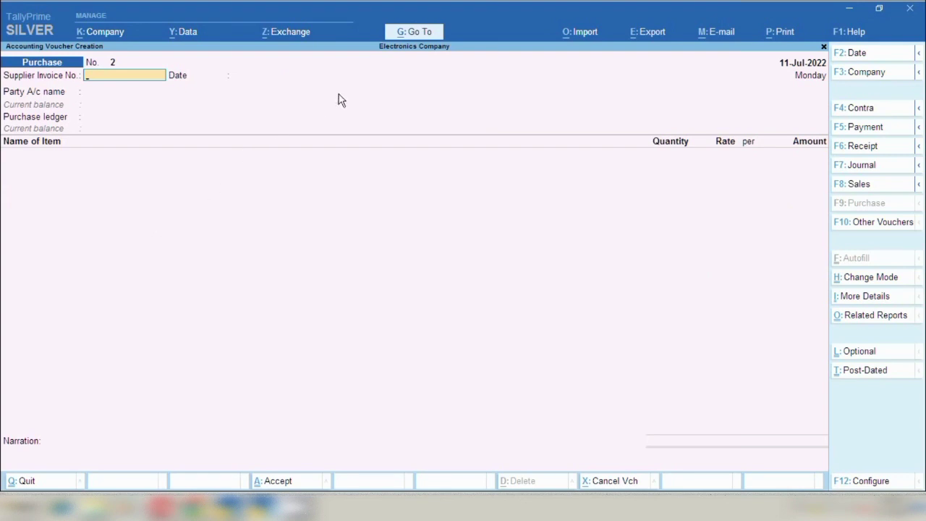
Step: Open the Balance Sheet and drill down through Current Liabilities to the Sundry Creditors summary
click(411, 32)
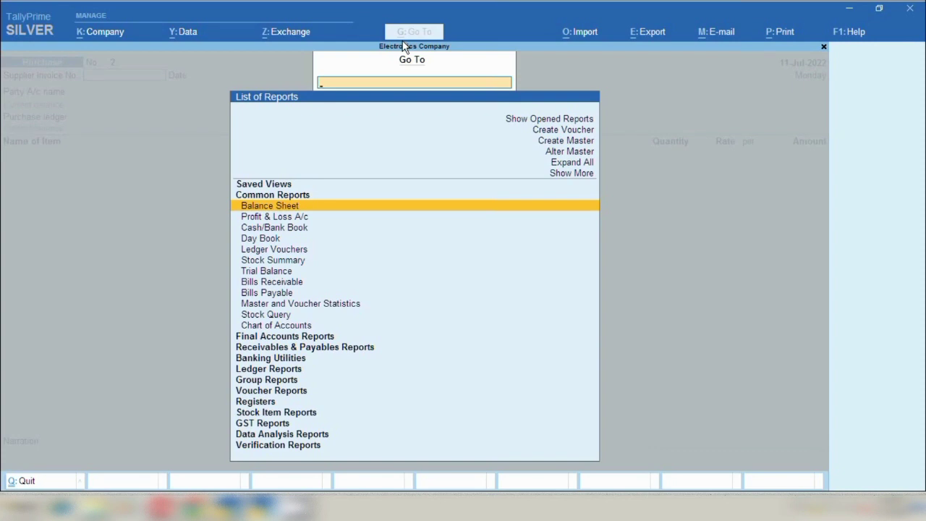
key(Return)
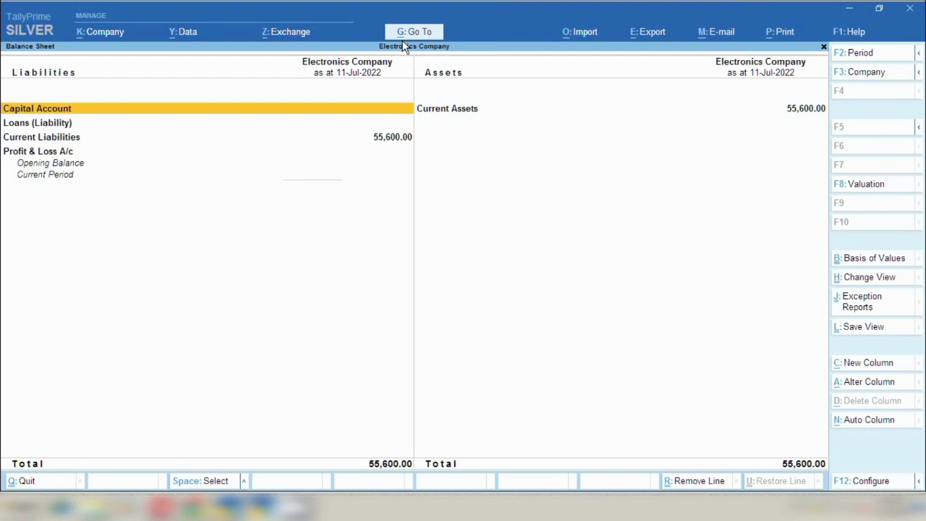
key(Down)
key(Down)
key(Return)
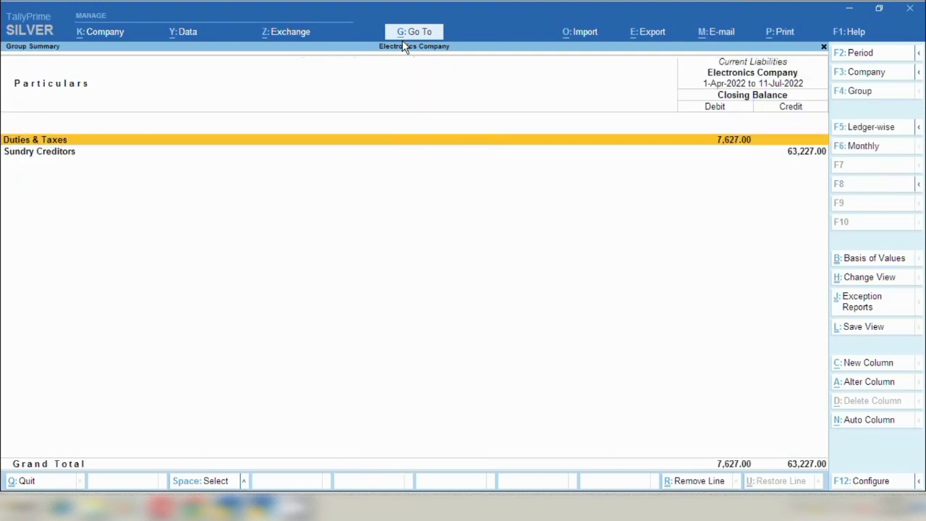
key(Down)
key(Return)
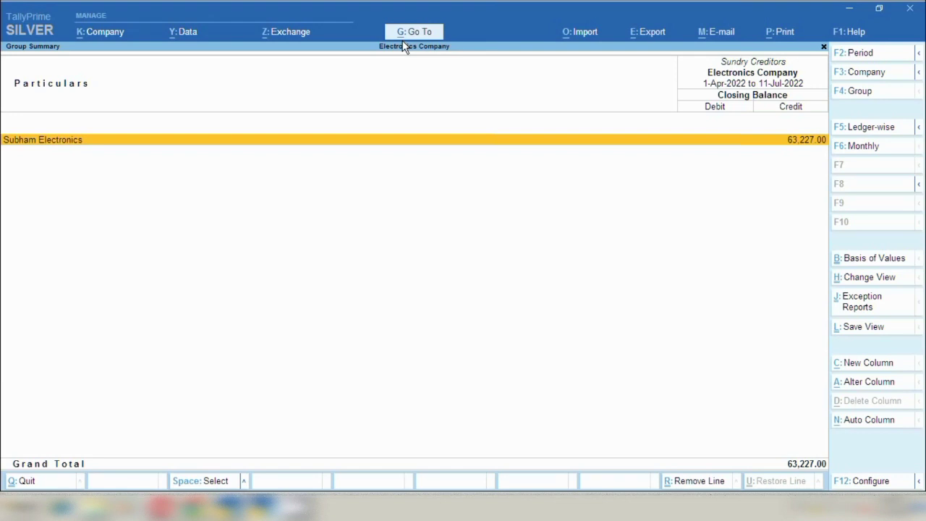
Step: Drill into the Subham Electronics monthly summary and its July vouchers, and return to the Current Liabilities summary
key(Return)
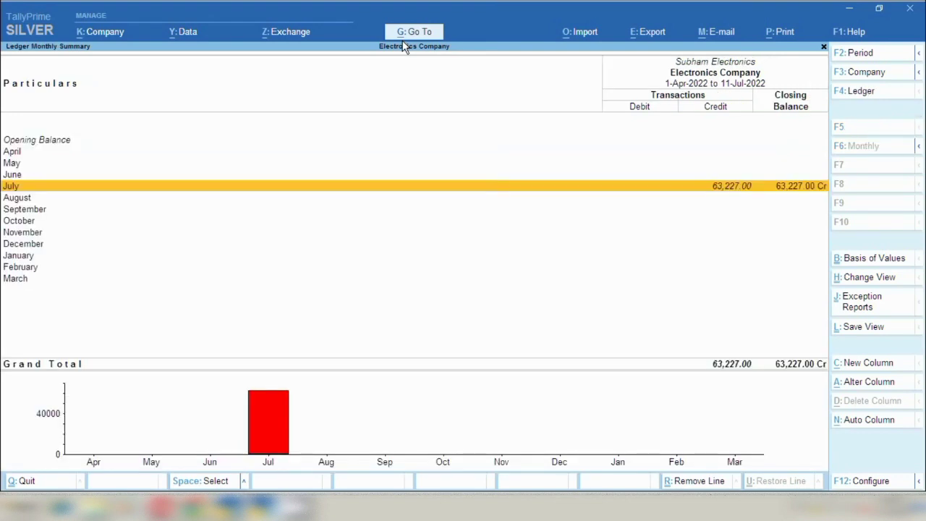
key(Return)
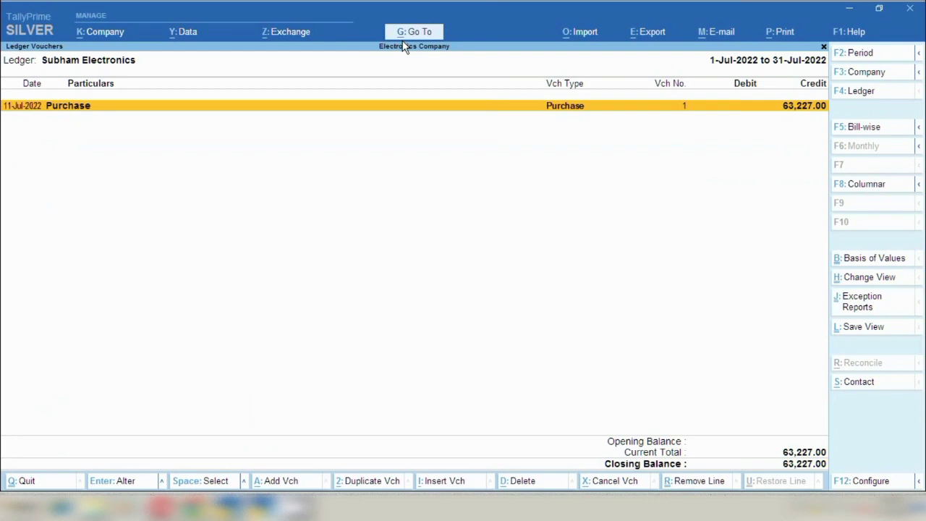
key(Escape)
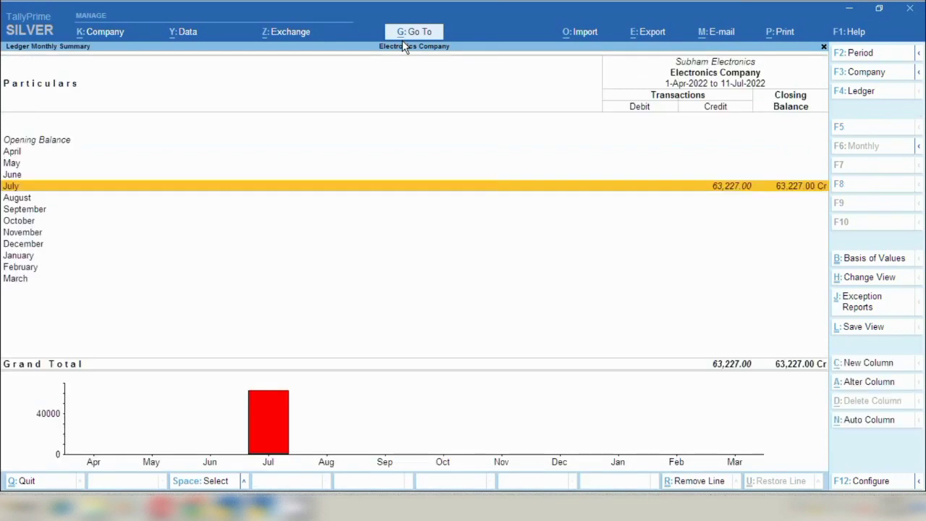
key(Escape)
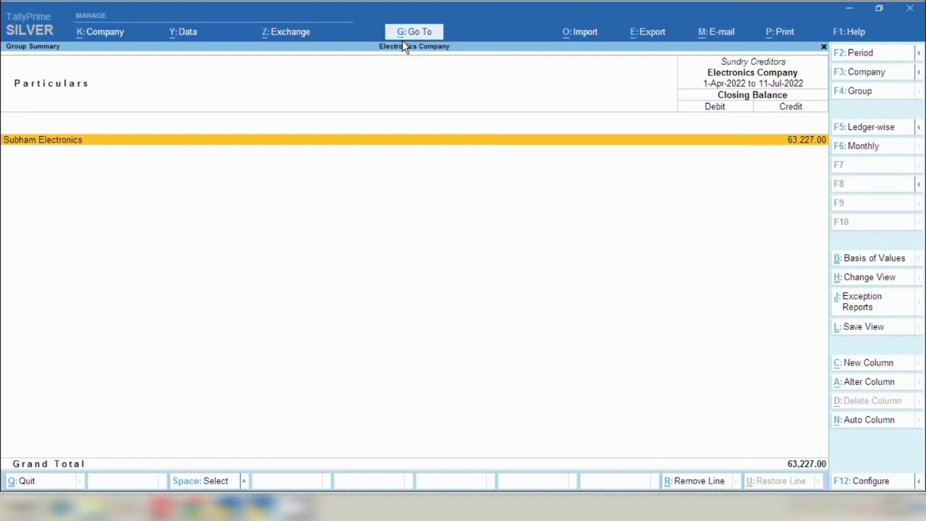
key(Escape)
Step: Open the Ledger Vouchers report from Ledger Reports for the Subham Electronics ledger
click(417, 32)
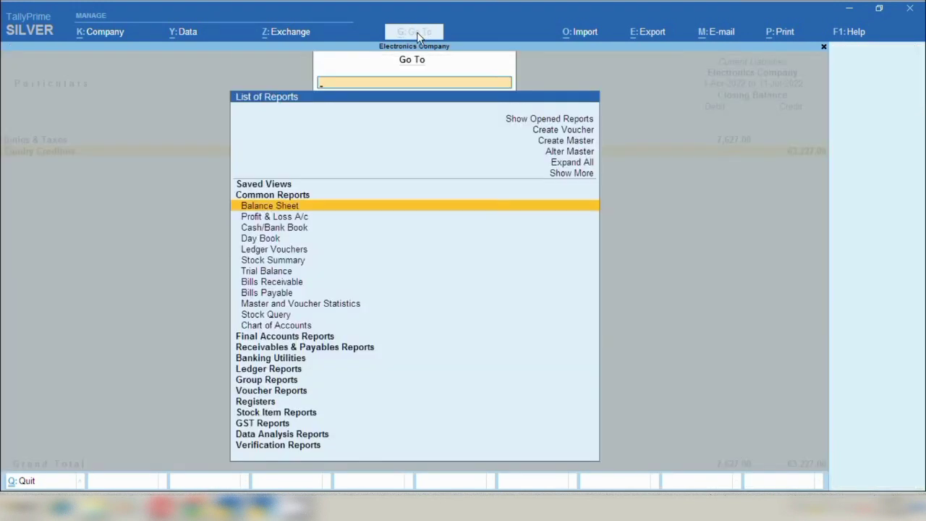
key(Down)
key(Down)
key(Down)
key(Down)
key(Down)
key(Down)
key(Down)
key(Down)
key(Down)
key(Down)
key(Down)
key(Down)
key(Down)
key(Down)
key(Down)
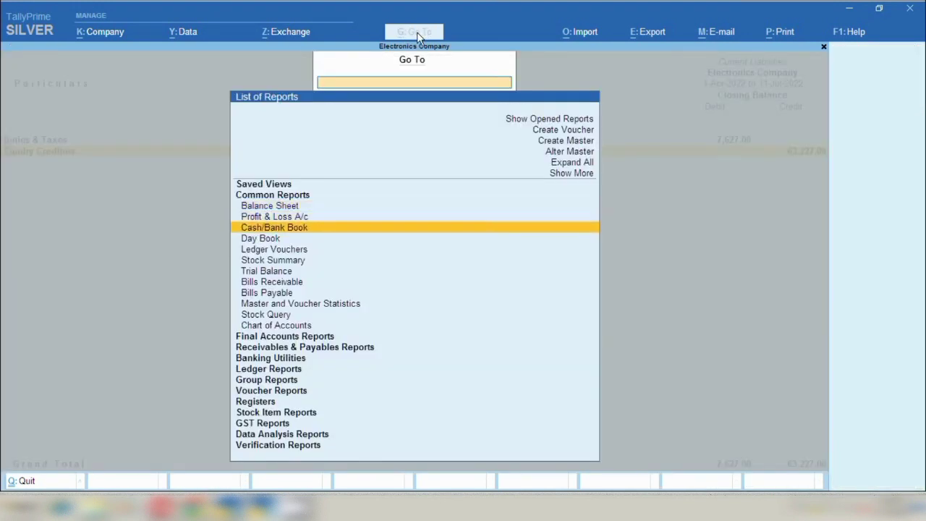
key(Return)
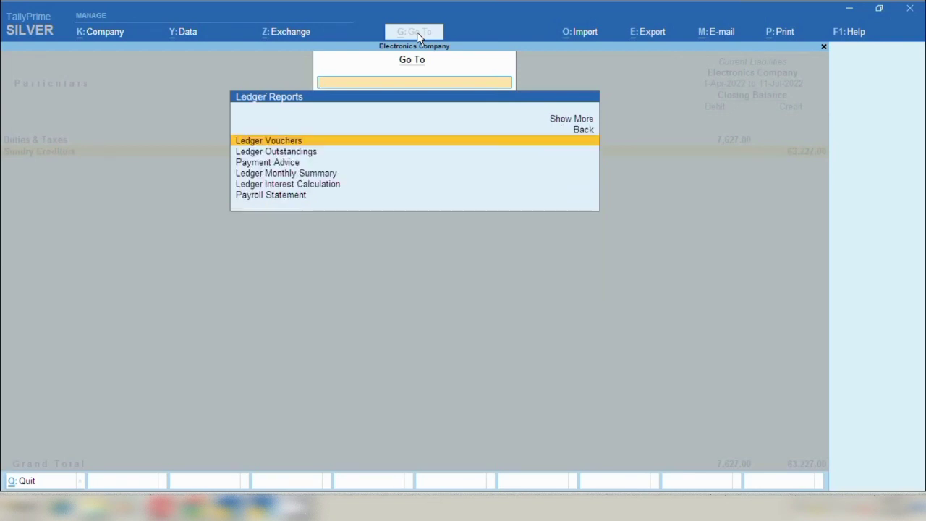
key(Return)
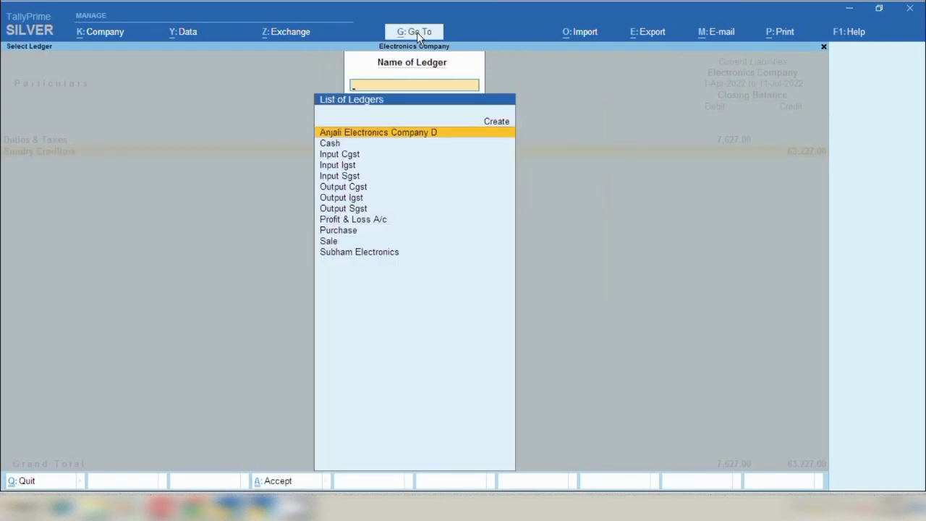
key(Down)
key(Down)
key(Down)
key(Down)
key(Down)
key(Down)
key(Down)
key(Down)
key(Down)
key(Down)
key(Down)
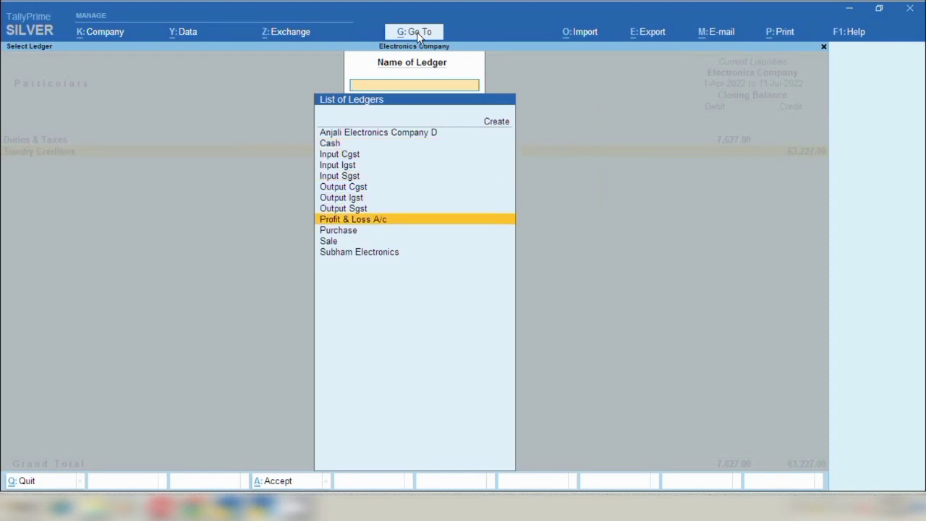
key(Return)
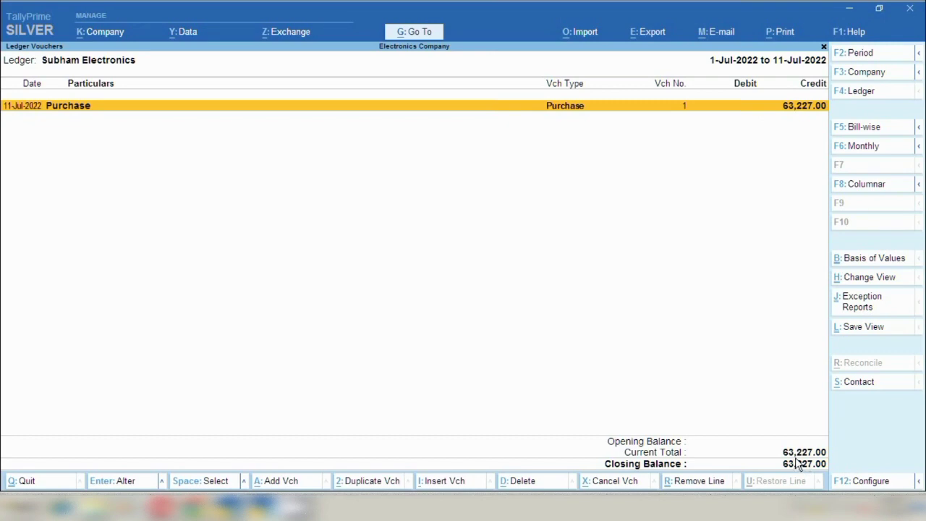
click(409, 36)
key(Down)
key(Down)
key(Down)
key(Down)
key(Down)
key(Down)
key(Down)
key(Down)
key(Down)
key(Down)
key(Down)
key(Down)
key(Down)
key(Down)
key(Down)
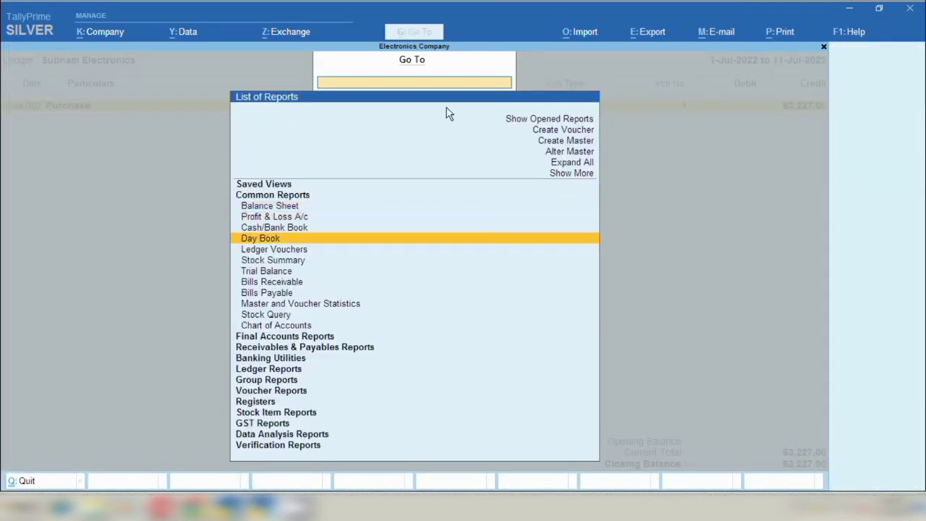
key(Return)
key(Return)
text(Gs)
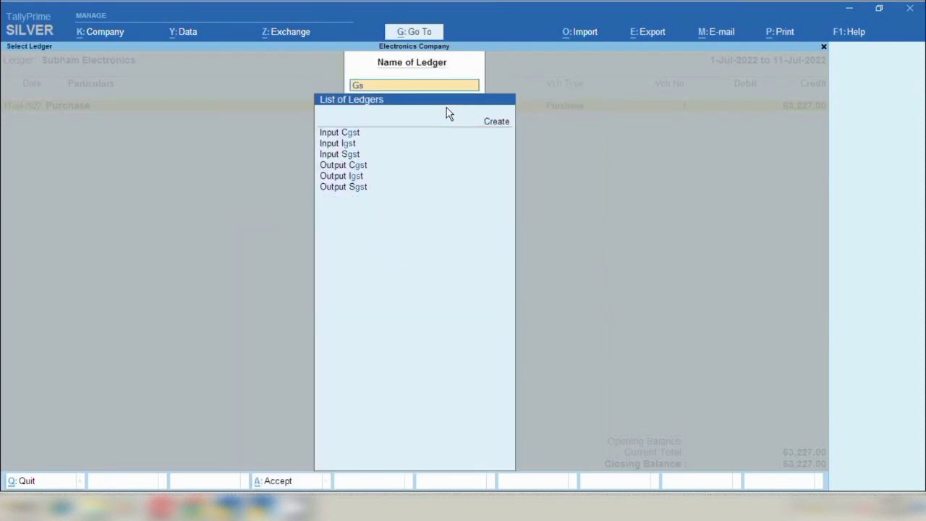
key(BackSpace)
key(BackSpace)
key(BackSpace)
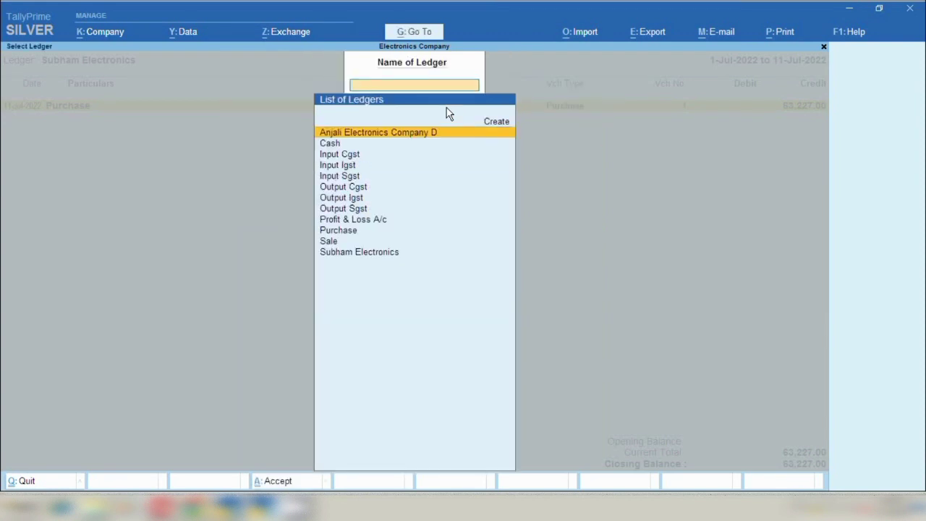
key(Escape)
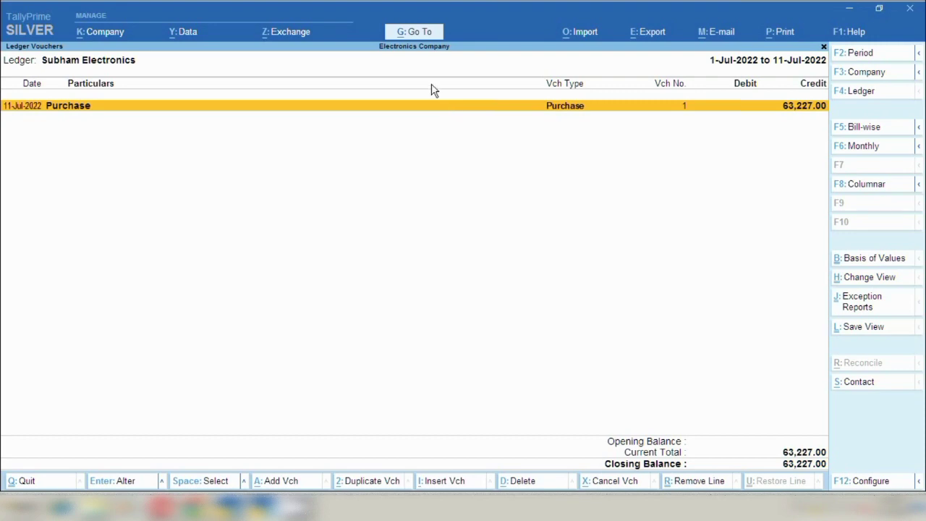
Step: Search the report list for "Gst" and open the GSTR-2 report
click(418, 33)
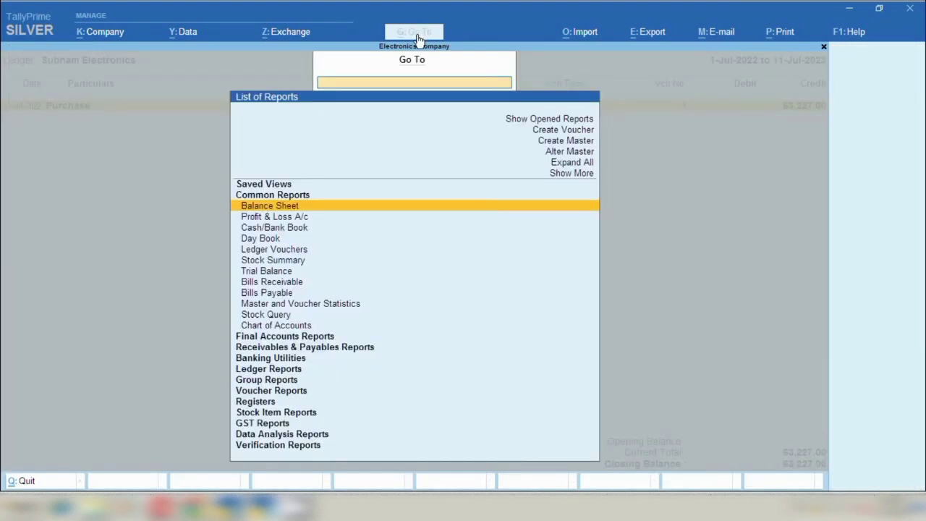
text(Gst)
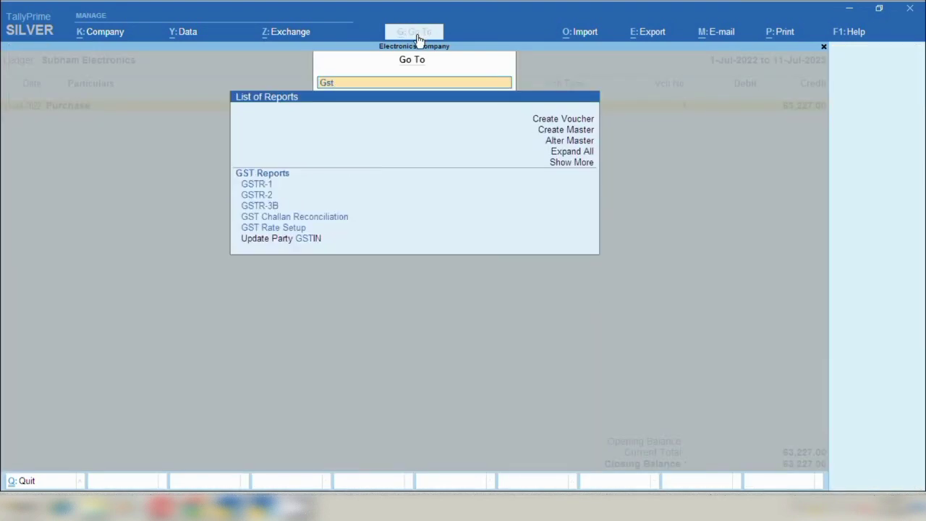
key(Down)
key(Down)
key(Down)
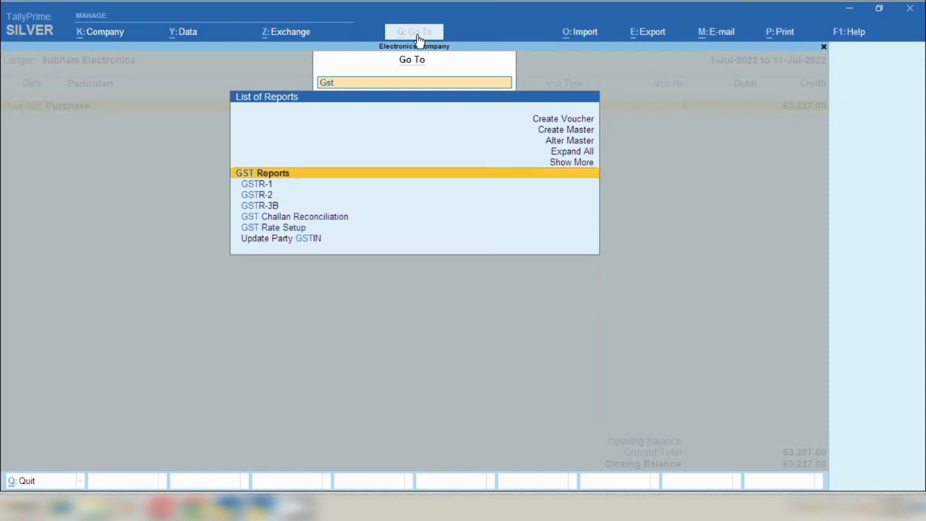
key(Return)
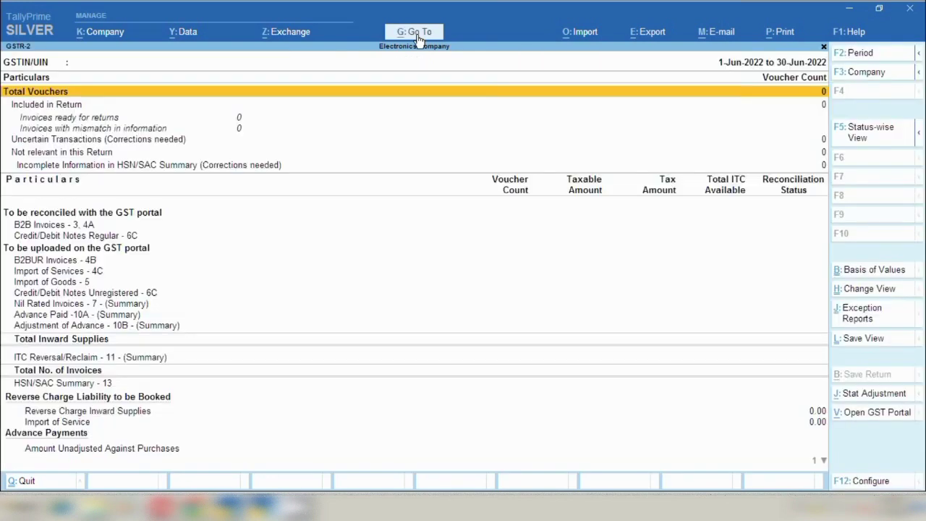
Step: Clear the From and To dates of the GSTR-2 period so it covers 1-Apr-2022 to 11-Jul-2022
key(F2)
key(BackSpace)
key(Return)
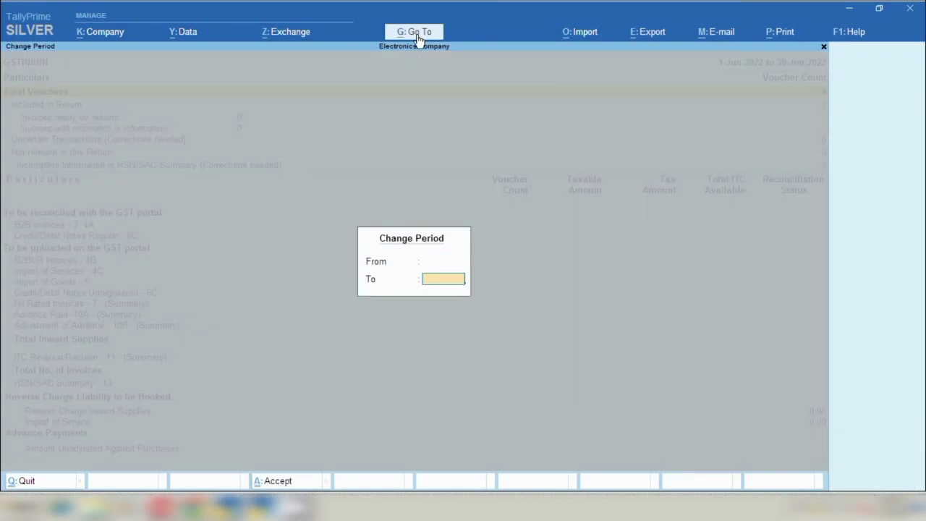
key(BackSpace)
key(Return)
Step: Open the B2B Invoices - 3, 4A details in GSTR-2, check the supplier-wise entries, and return to the report
key(Down)
key(Down)
key(Down)
key(Down)
key(Down)
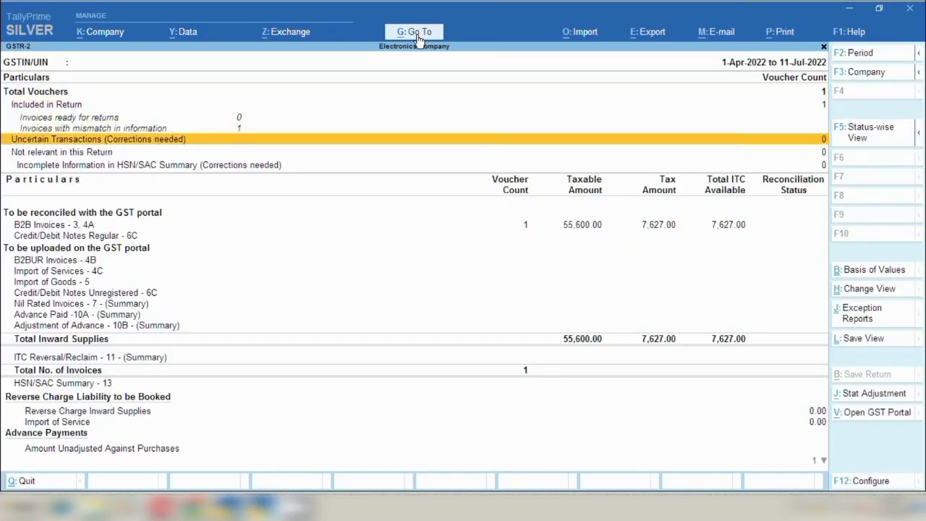
key(Up)
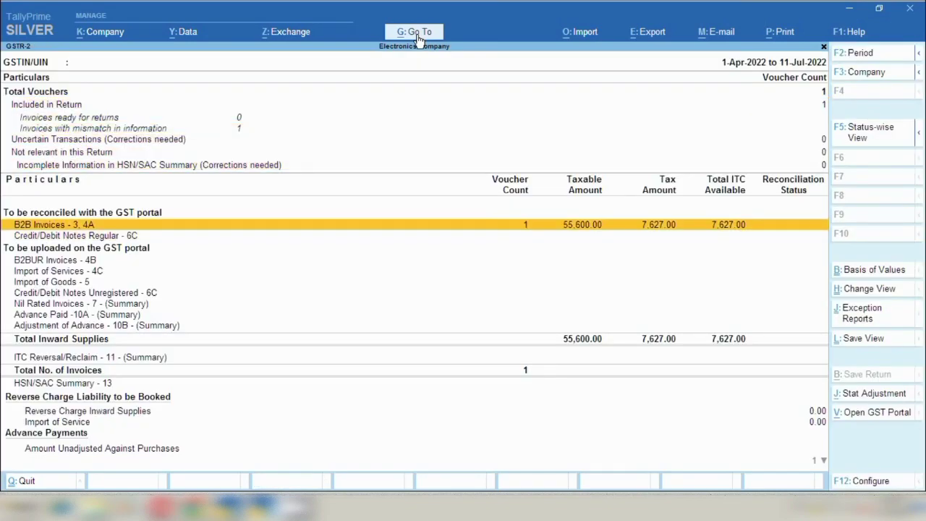
key(Return)
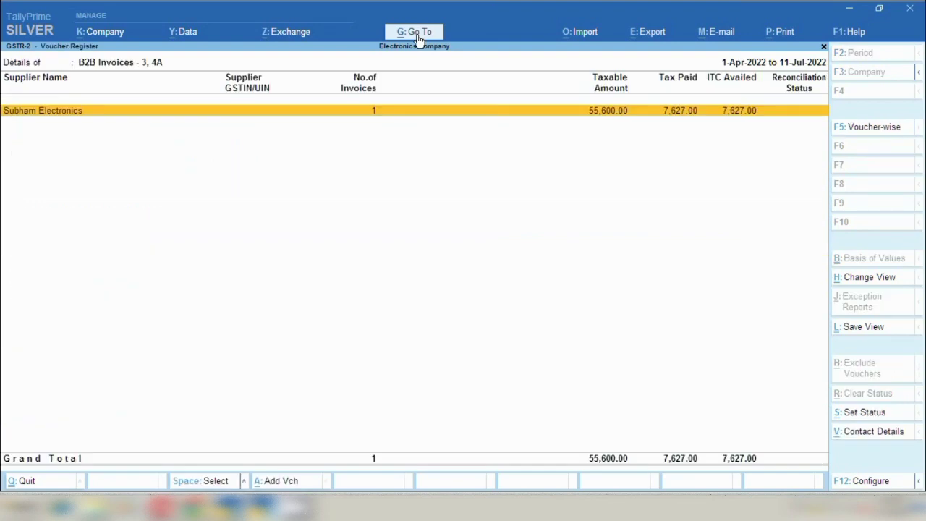
key(Escape)
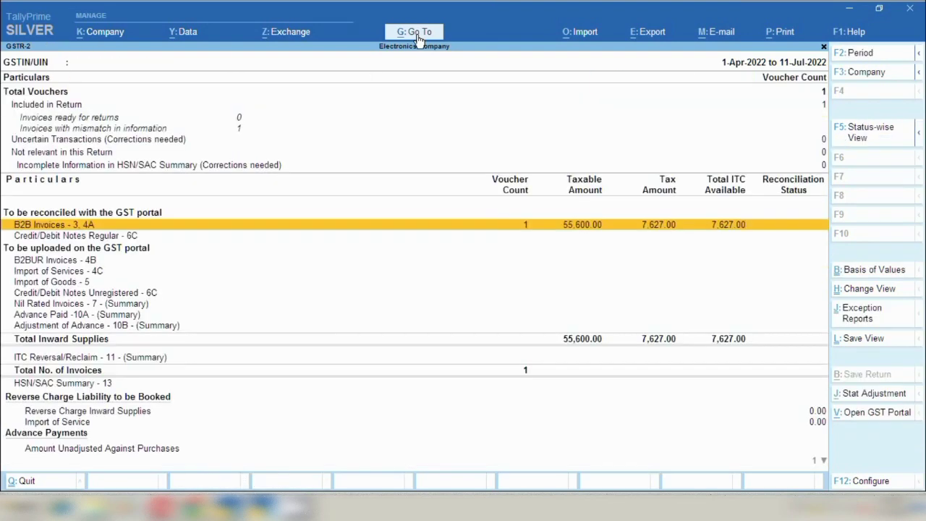
Step: Close GSTR-2 and all other open reports and return to the Gateway of Tally
key(Escape)
key(Escape)
key(Escape)
key(Escape)
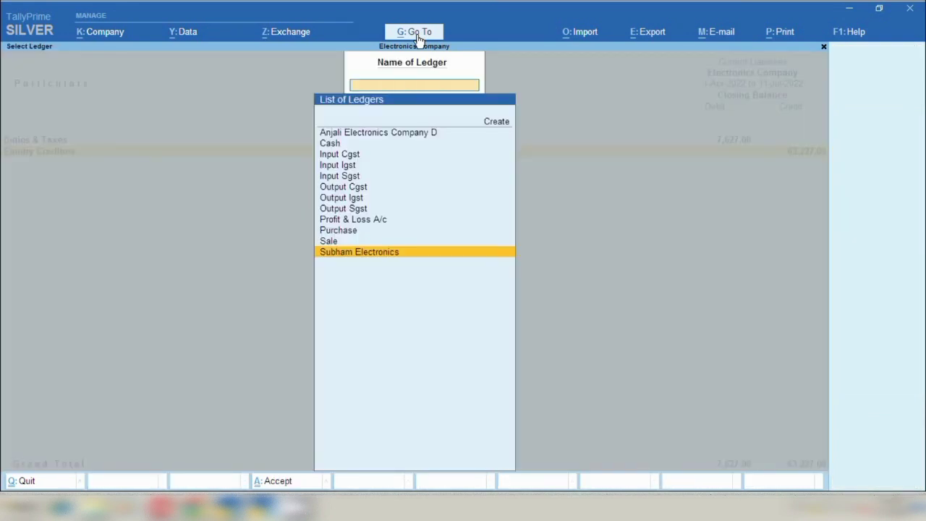
key(Escape)
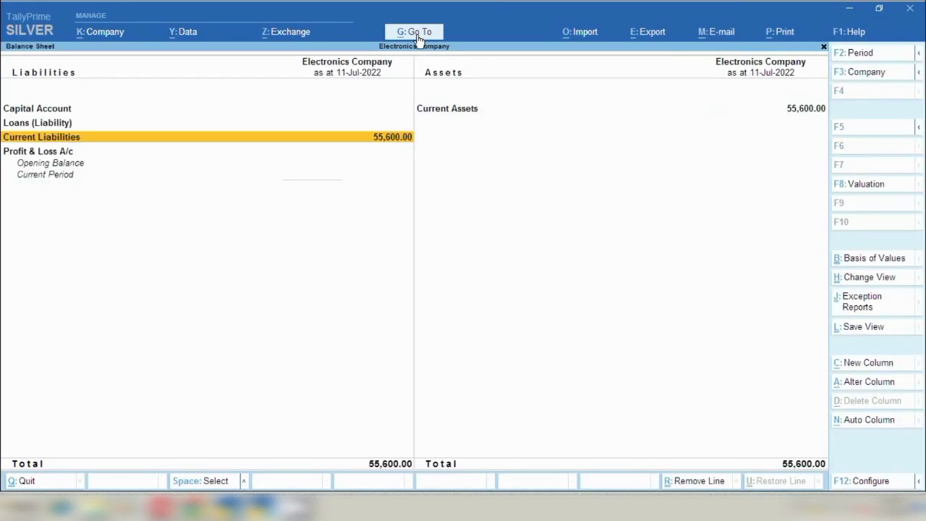
key(F9)
key(Escape)
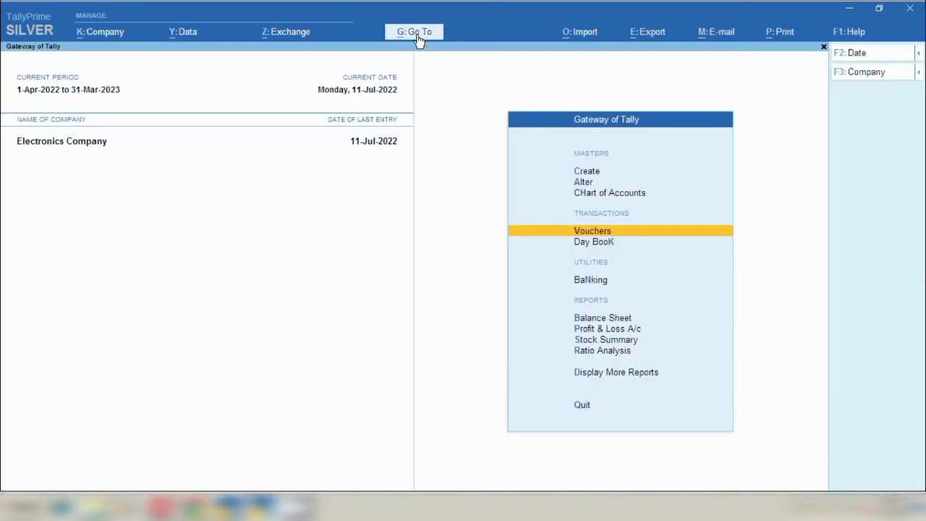
Step: Open the Stock Summary and drill through the Fan group to the monthly summary of Ceiling Fan Xyz
key(s)
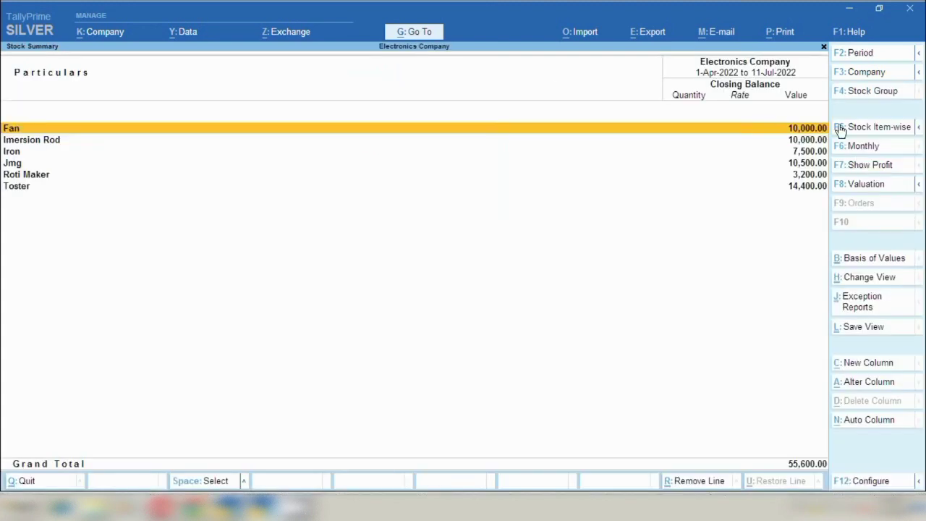
key(Return)
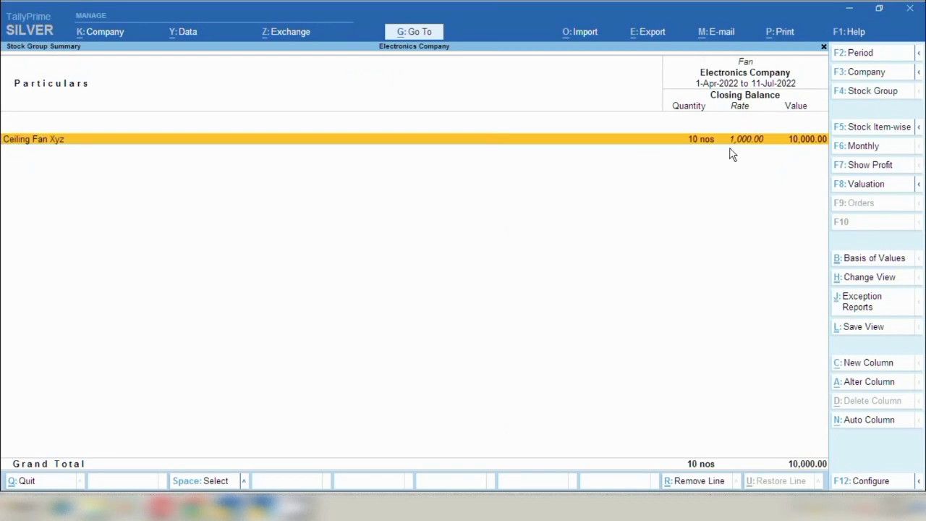
key(Return)
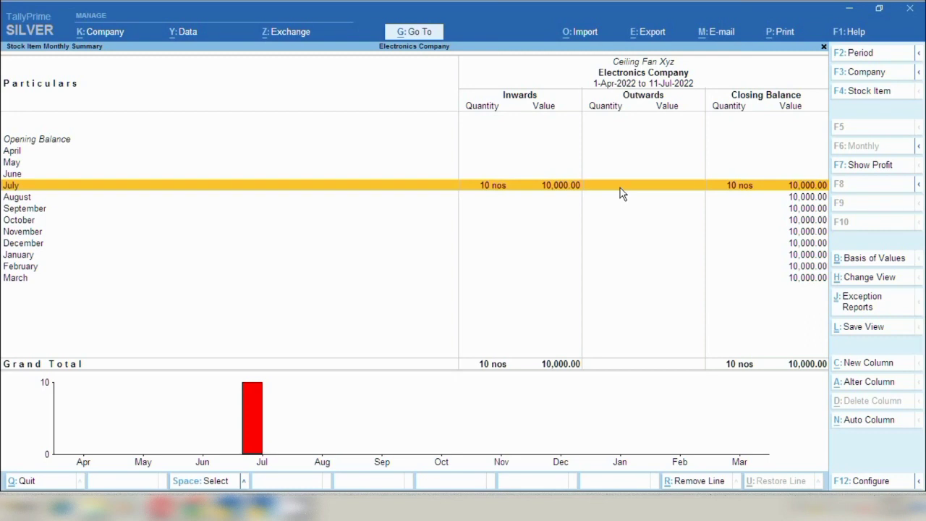
click(798, 508)
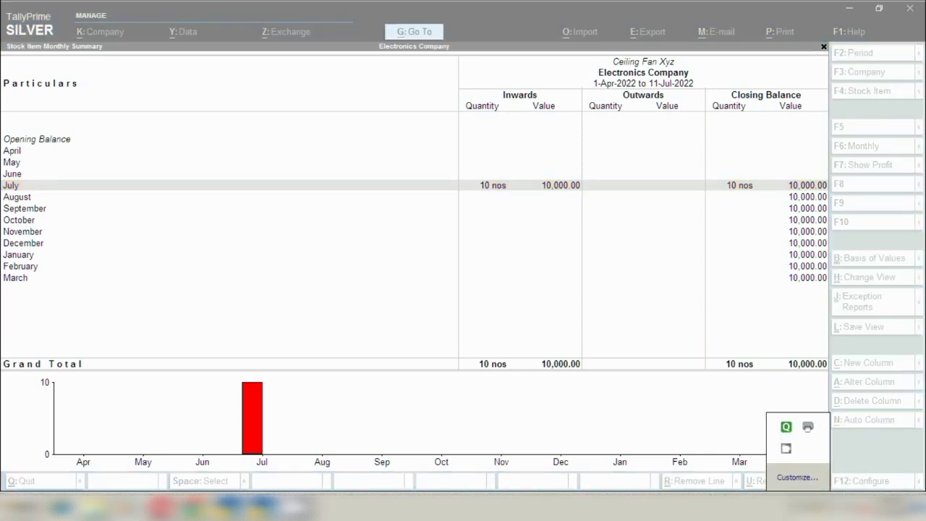
right_click(787, 452)
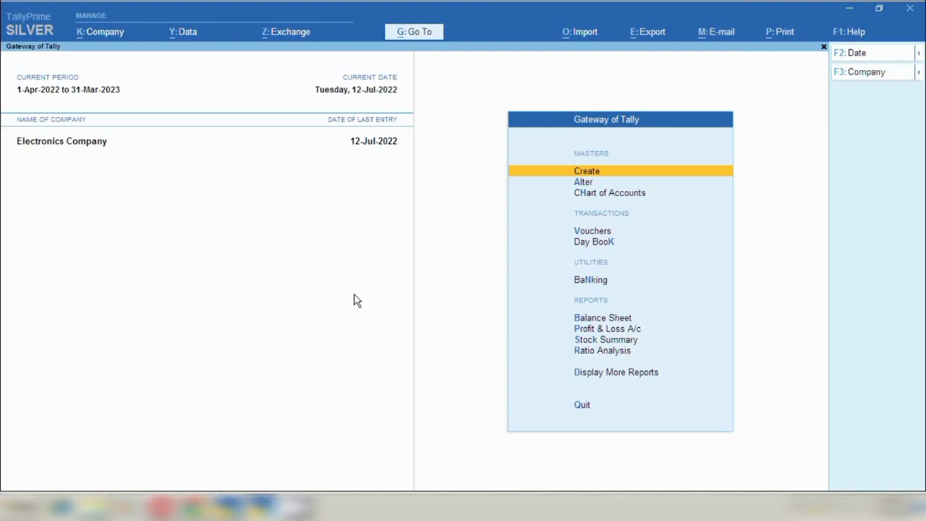
Step: Find the GST reports with "Gst" from the Gateway of Tally and open GSTR-2
click(409, 32)
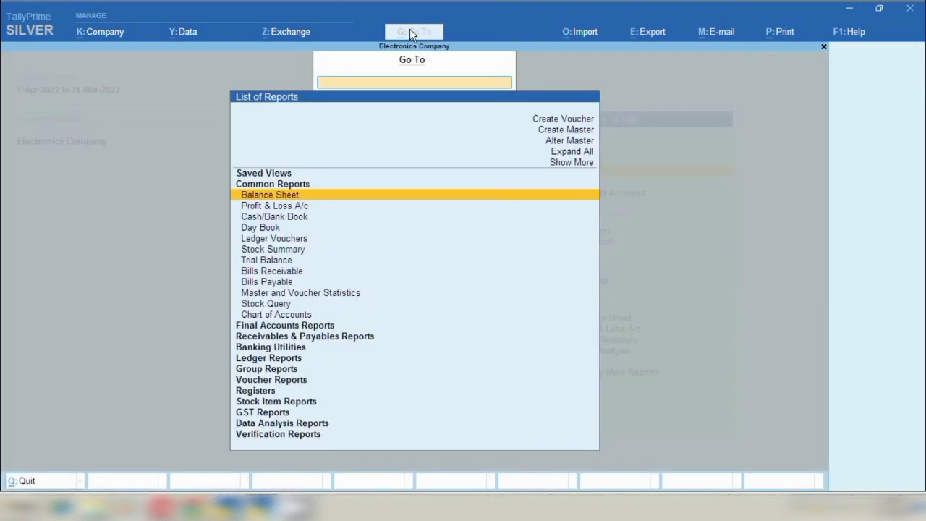
text(G)
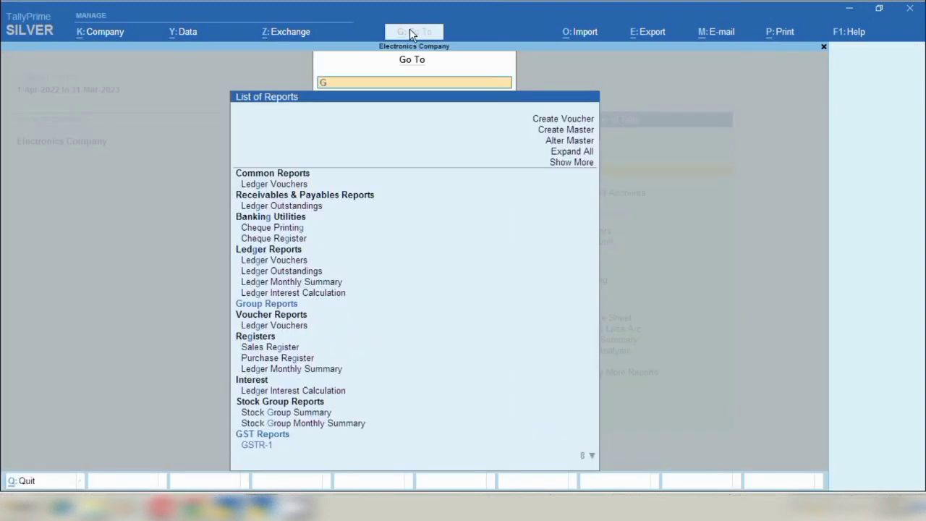
text(st)
key(Down)
key(Down)
key(Down)
key(Return)
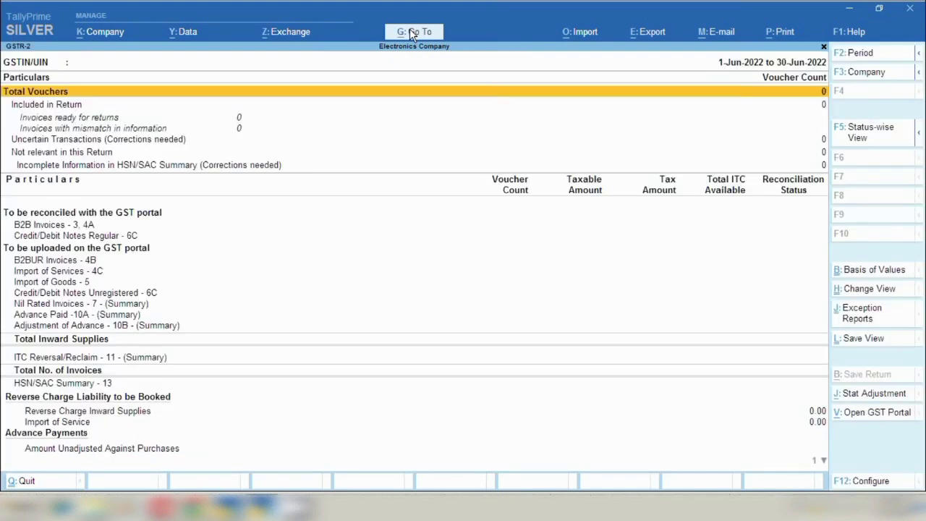
Step: Clear both GSTR-2 period dates so the report covers 1-Apr-2022 to 12-Jul-2022
key(F2)
key(BackSpace)
key(Return)
key(BackSpace)
key(Return)
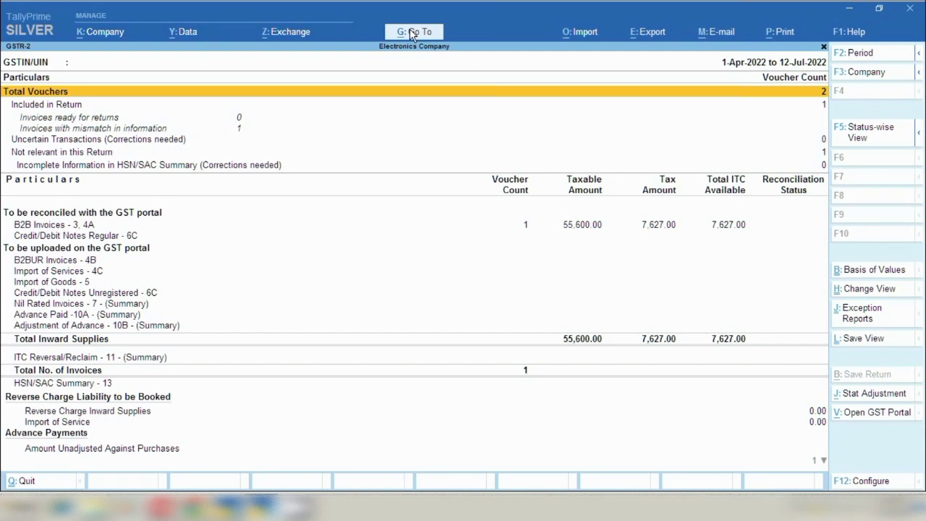
Step: Check the B2B Invoices row in GSTR-2, and open the GSTR-1 report by finding it with "Gstr"
click(600, 226)
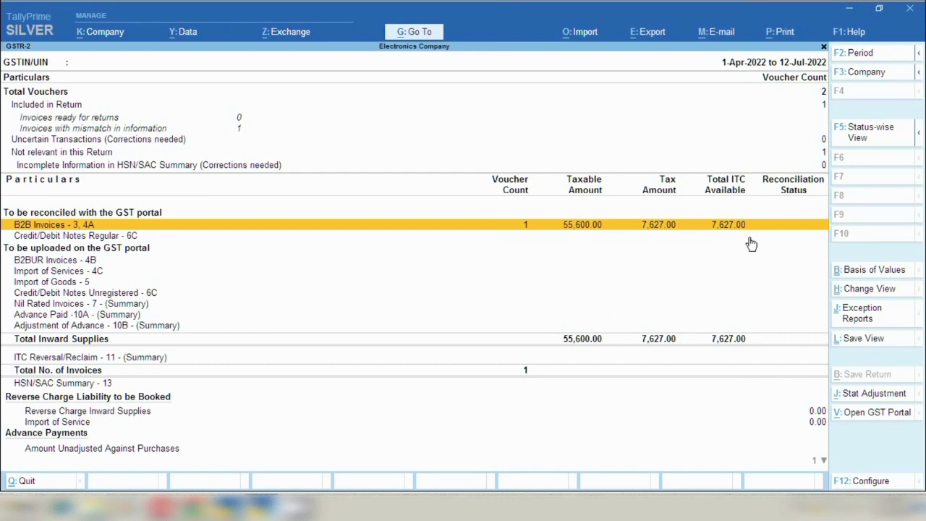
click(423, 33)
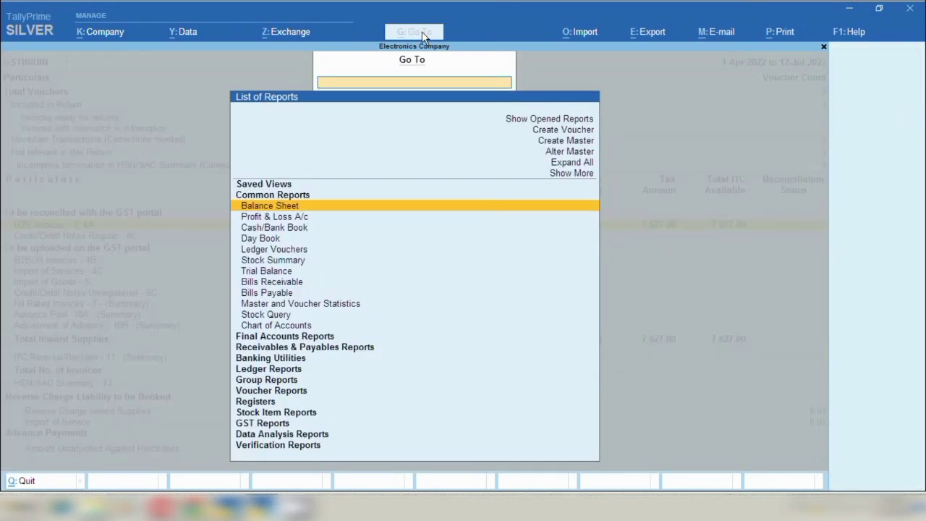
text(Gstr)
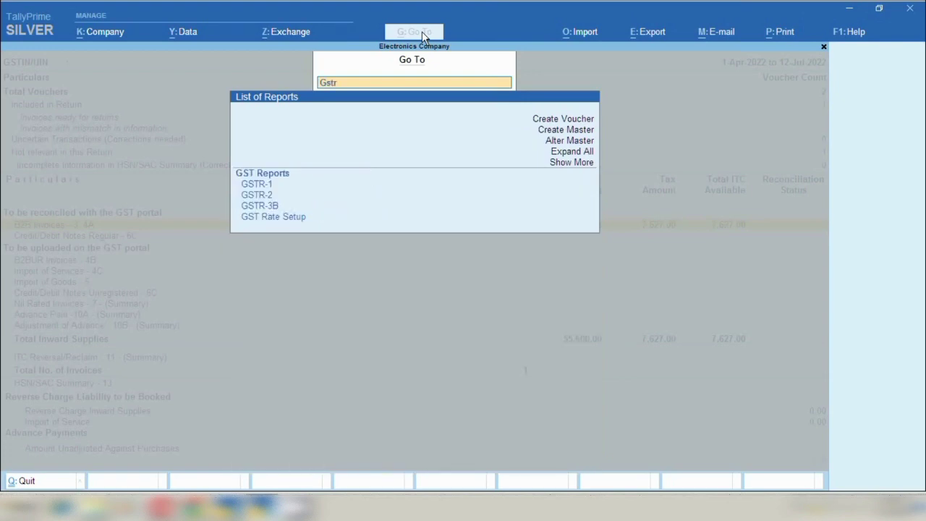
key(Down)
key(Down)
key(Return)
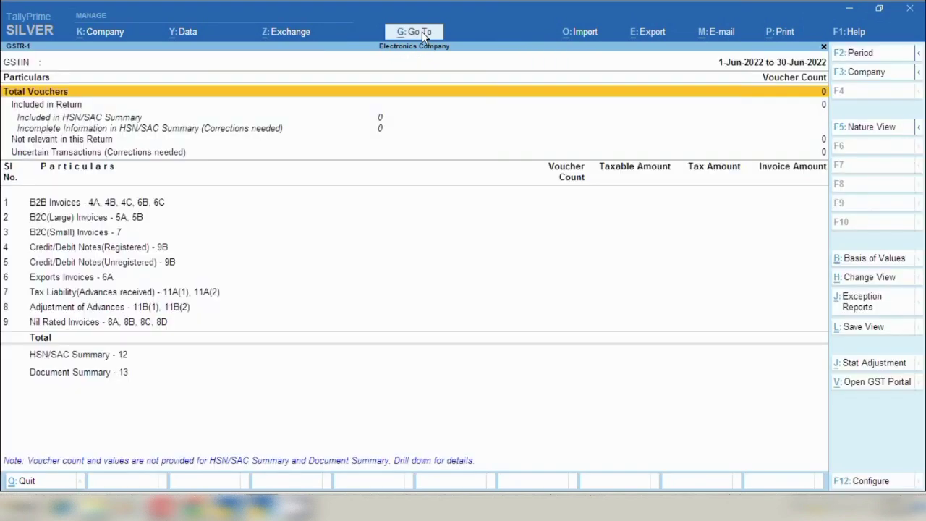
Step: Clear both GSTR-1 period dates so the report covers 1-Apr-2022 to 12-Jul-2022
key(alt+F2)
key(BackSpace)
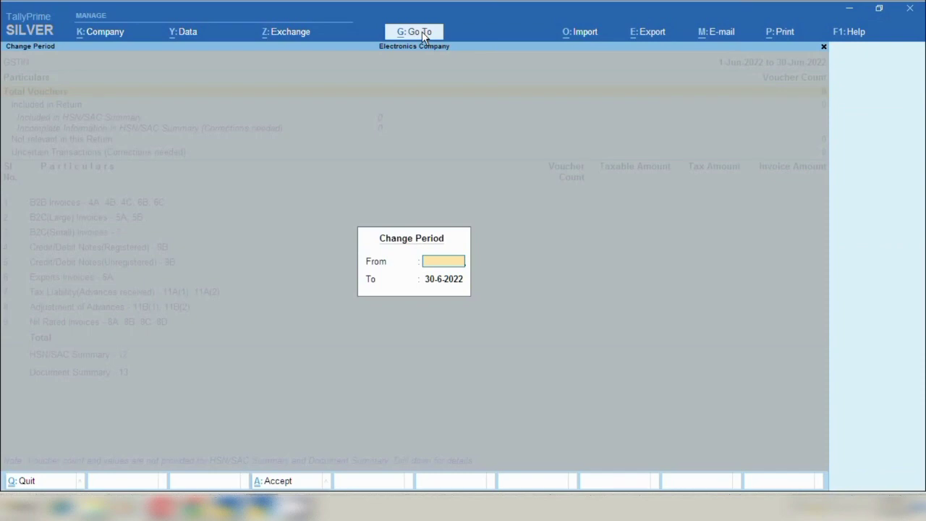
key(Return)
key(BackSpace)
key(Return)
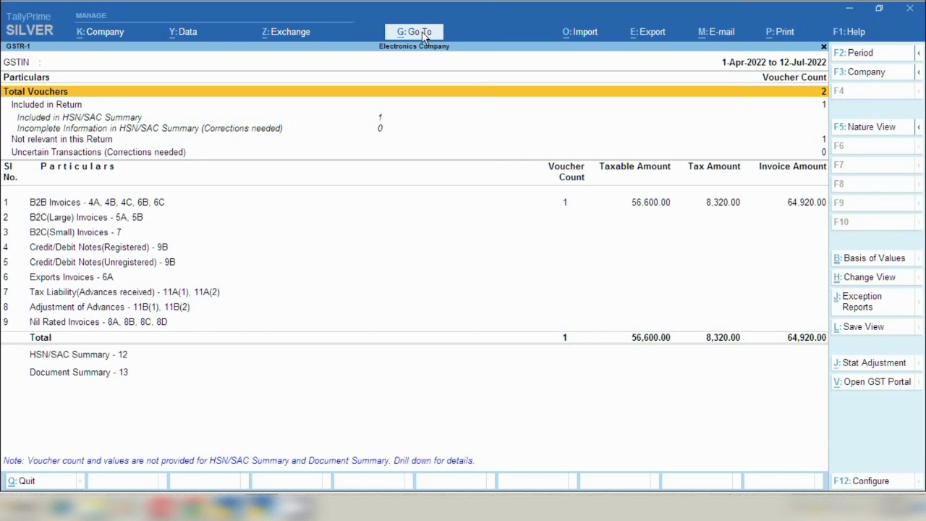
Step: Highlight the B2B Invoices row in GSTR-1 to examine its taxable, tax and invoice amounts
key(Down)
key(Down)
key(Down)
key(Down)
key(Down)
key(Down)
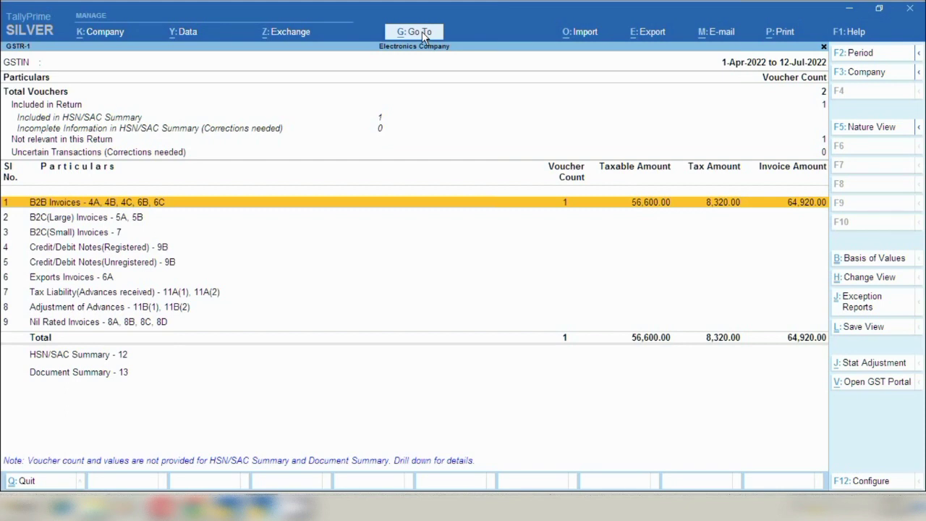
Step: Find the GST returns with "Gstr" and open the GSTR-3B report
click(423, 34)
text(Gstr)
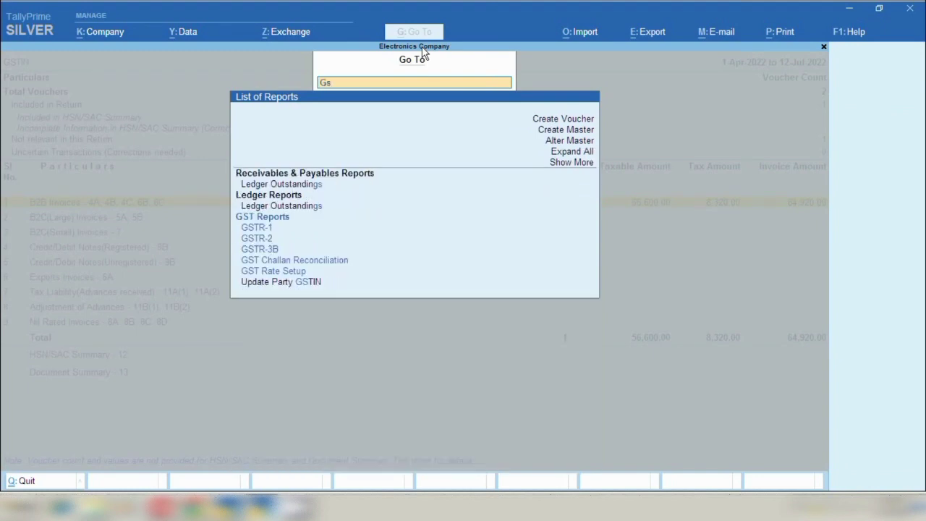
key(Down)
key(Down)
key(Down)
key(Down)
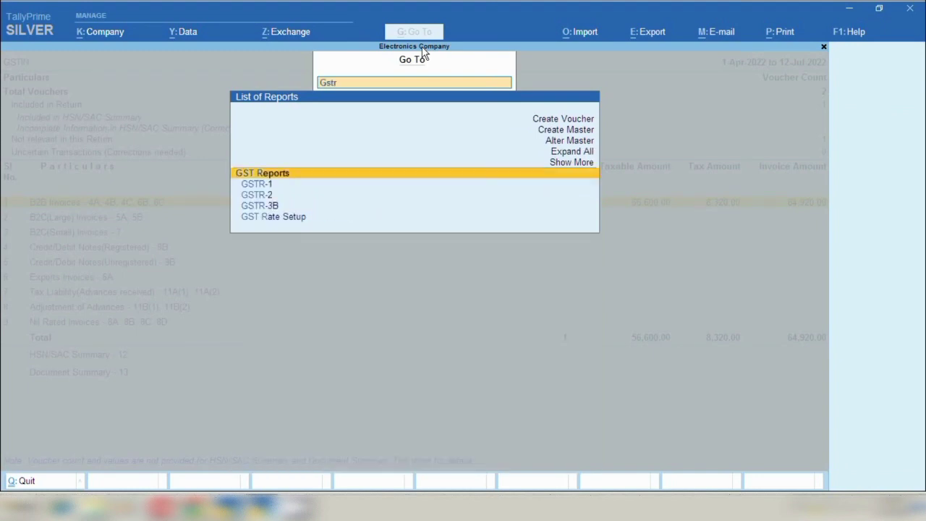
key(Return)
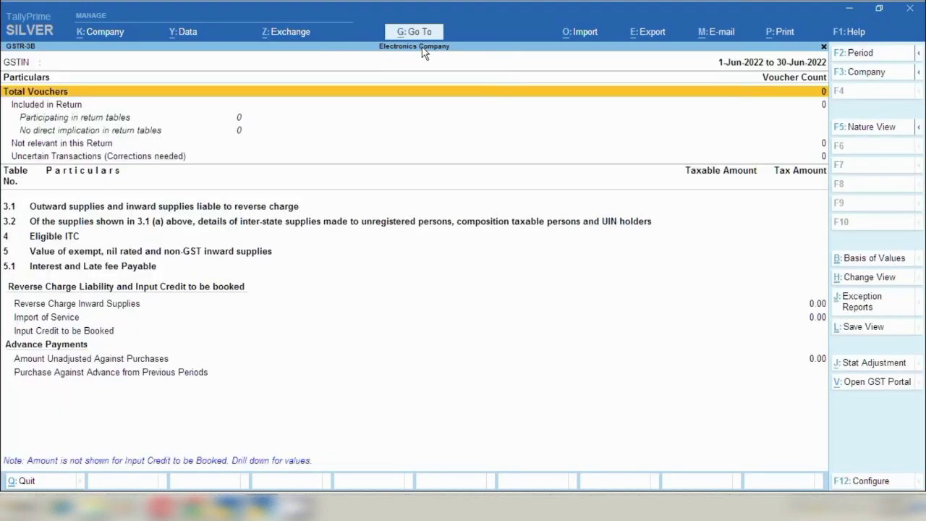
Step: Clear both GSTR-3B period dates so the report covers 1-Apr-2022 to 12-Jul-2022
key(alt+F2)
key(BackSpace)
key(Return)
key(BackSpace)
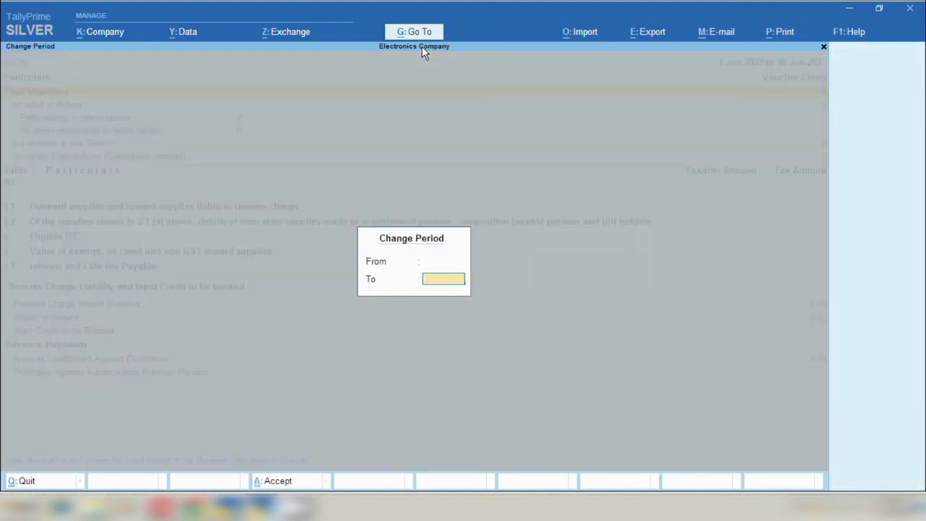
key(Return)
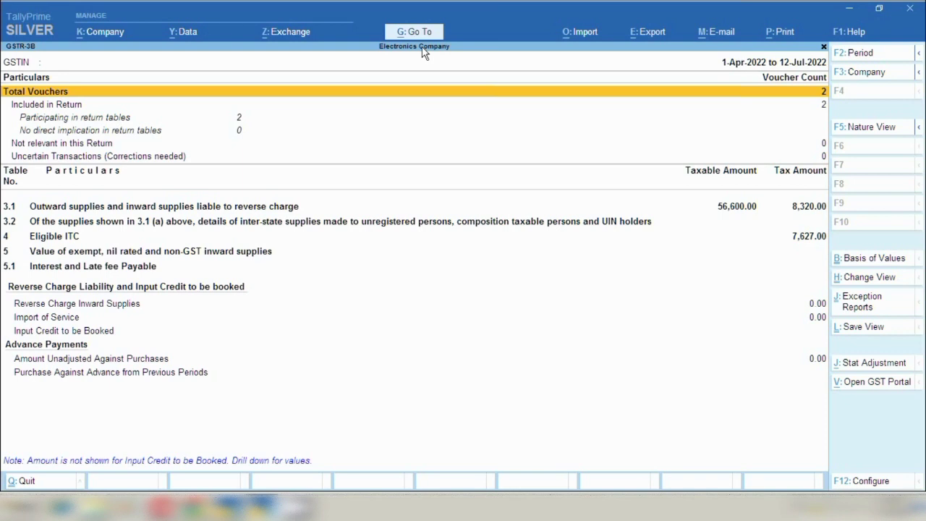
Step: Check the outward supplies and Eligible ITC rows, calculate 8320-7627 in the built-in calculator, and close the calculator
click(810, 210)
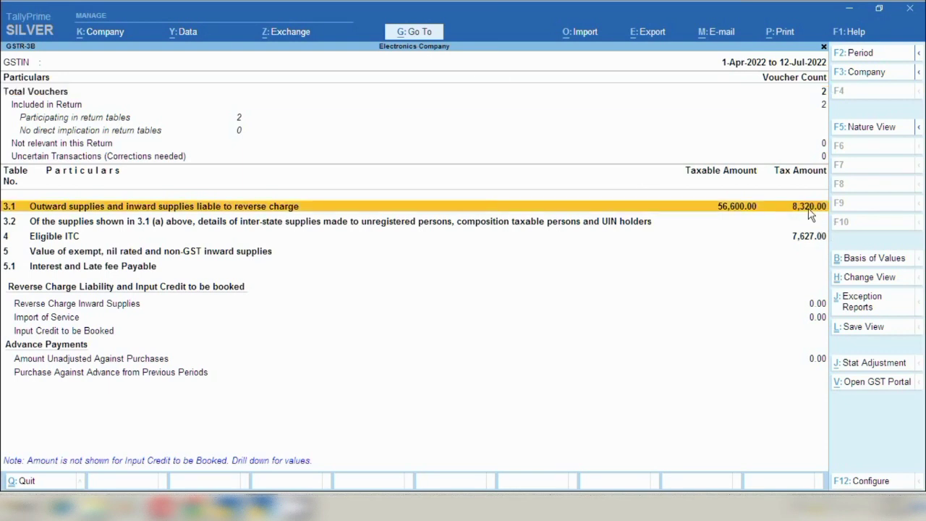
click(797, 242)
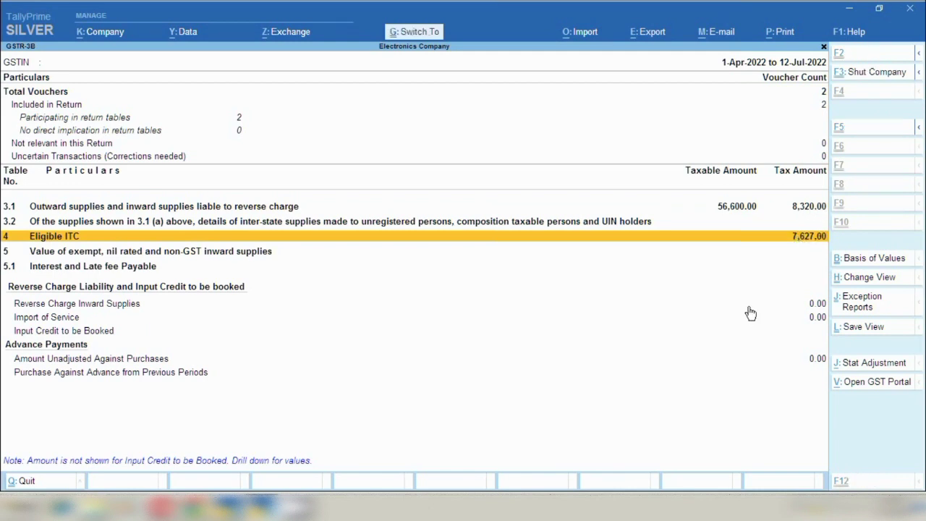
key(ctrl+n)
text(83)
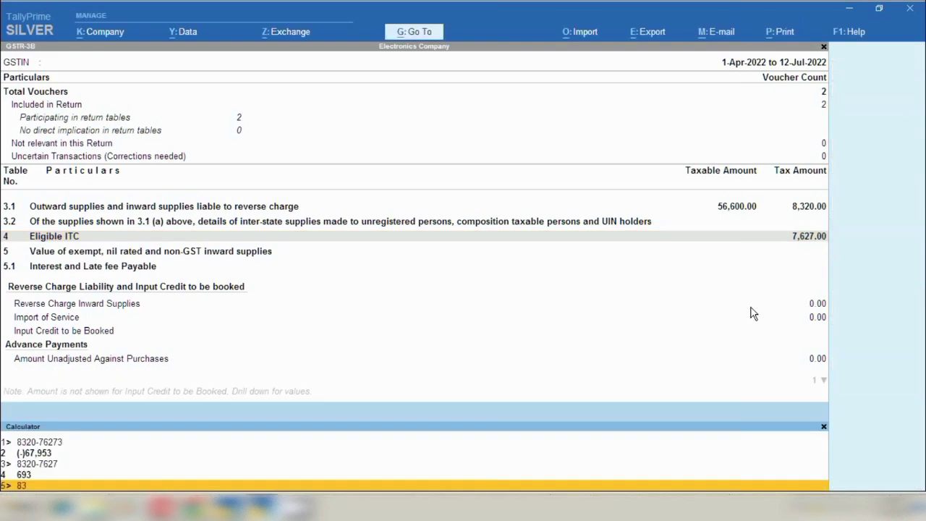
text(20-7627)
key(Return)
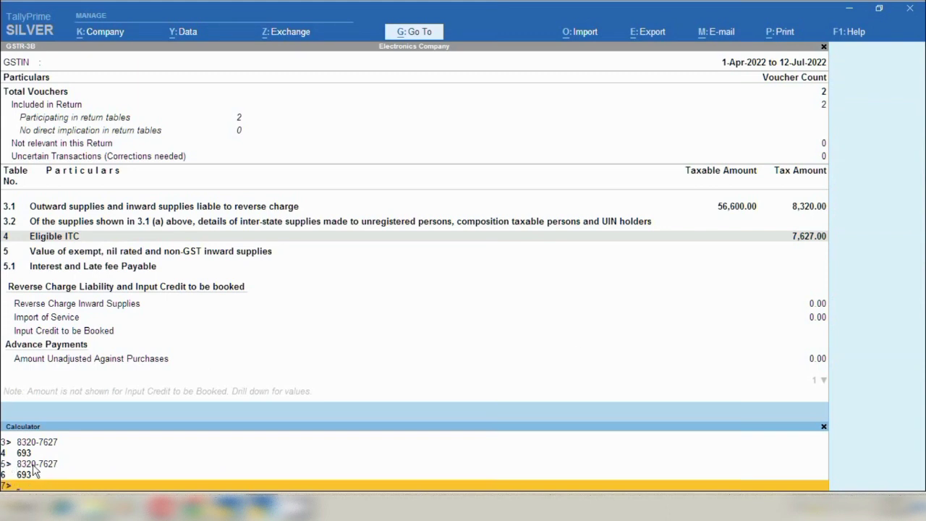
click(366, 321)
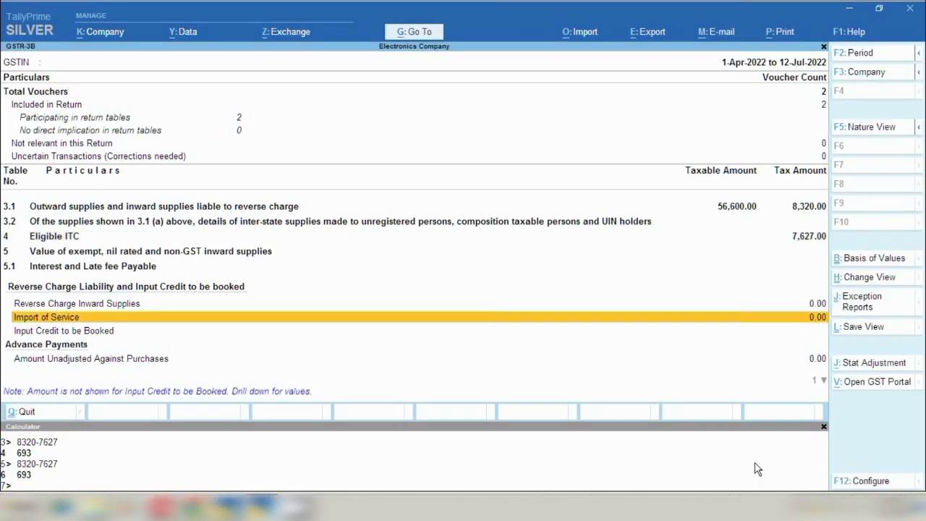
click(822, 426)
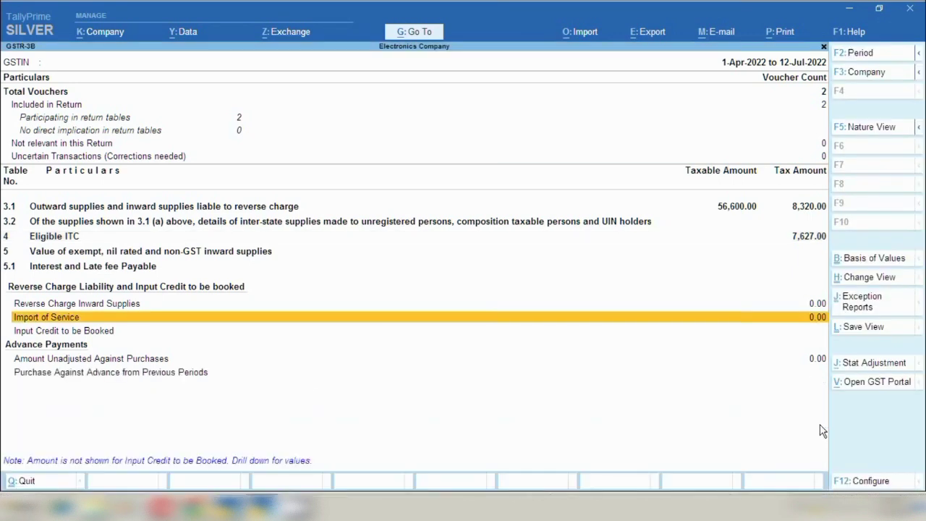
Step: Open the Balance Sheet, drill through Current Liabilities into Duties & Taxes, and highlight the Output Igst ledger
click(422, 34)
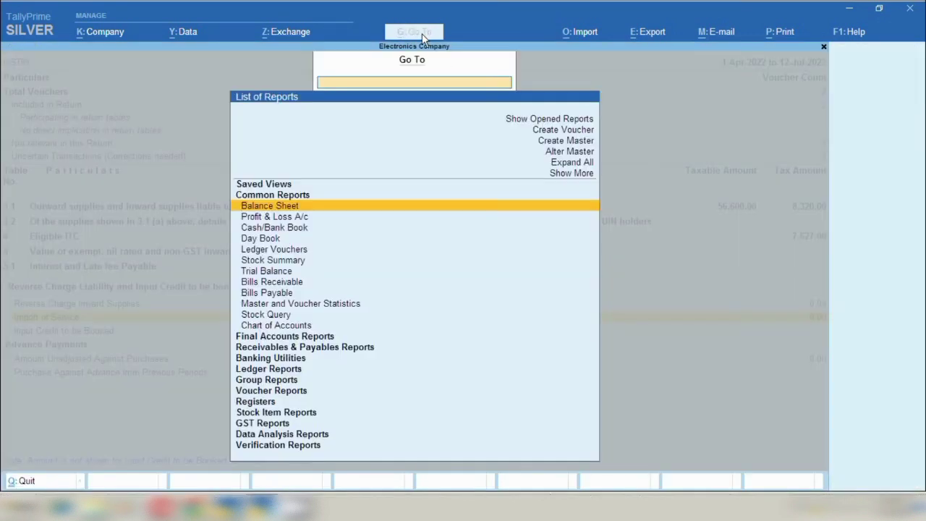
click(276, 208)
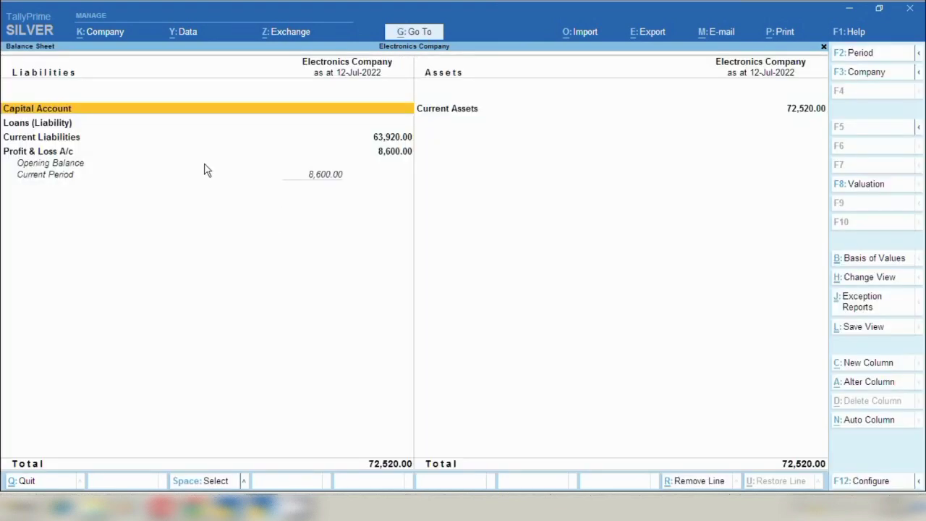
click(56, 138)
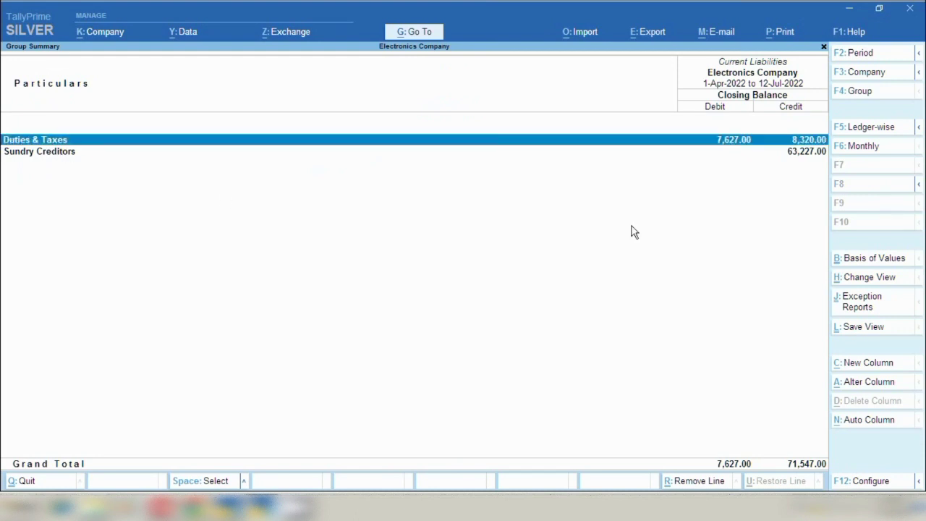
key(Return)
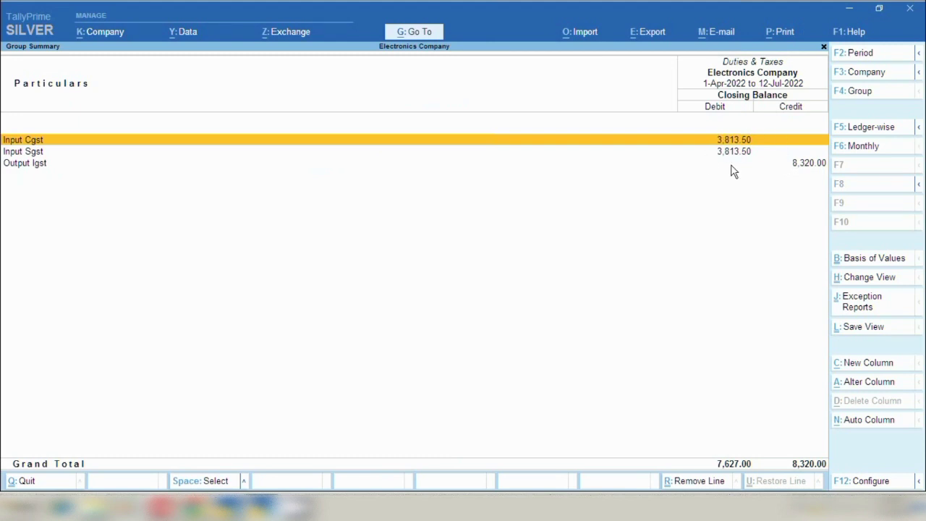
click(39, 165)
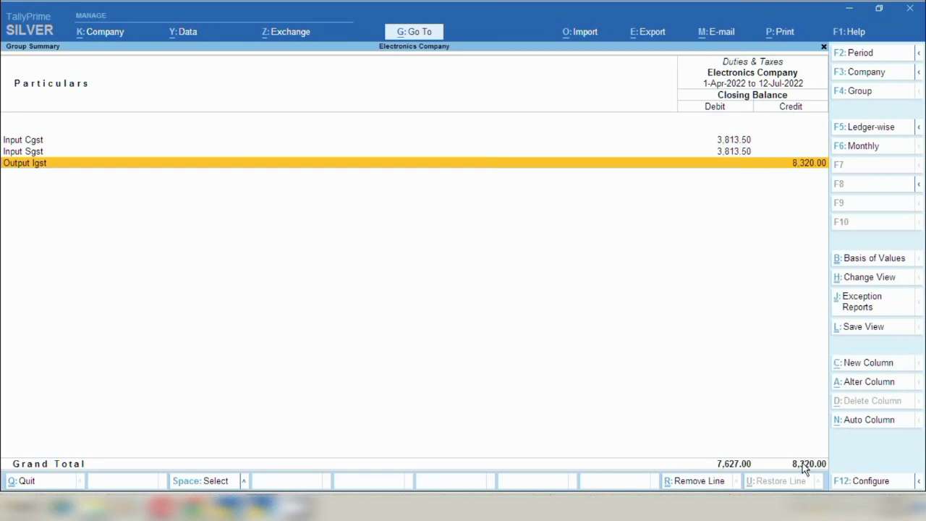
Step: Calculate 8320-7627 over the Duties & Taxes summary with the built-in calculator, and close the calculator
key(ctrl)
key(ctrl+n)
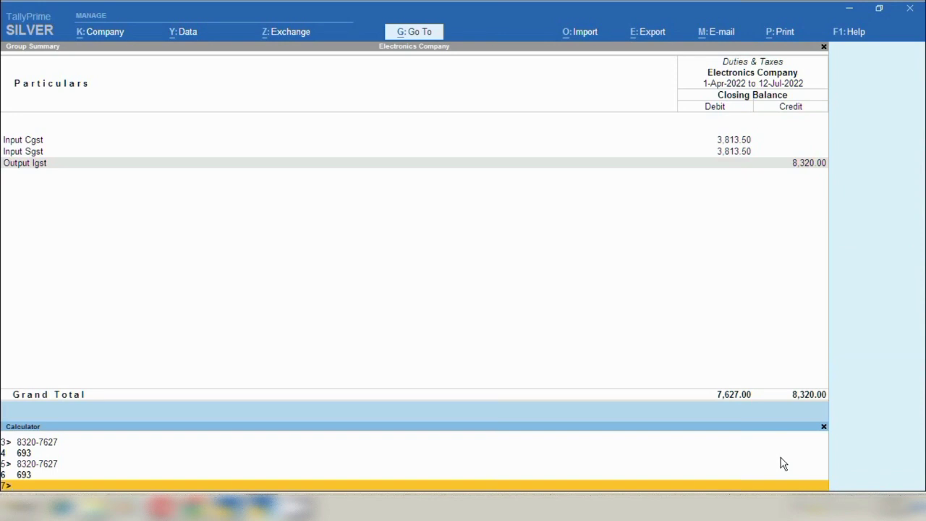
text(8320-7627)
key(Return)
click(822, 428)
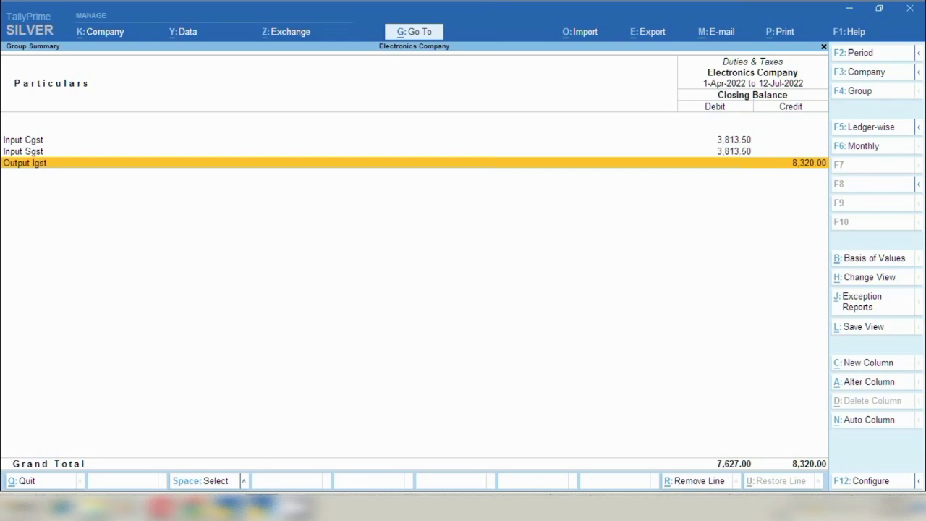
Step: Close the Duties & Taxes summary and all other open reports to return to the Gateway of Tally
key(Escape)
key(Escape)
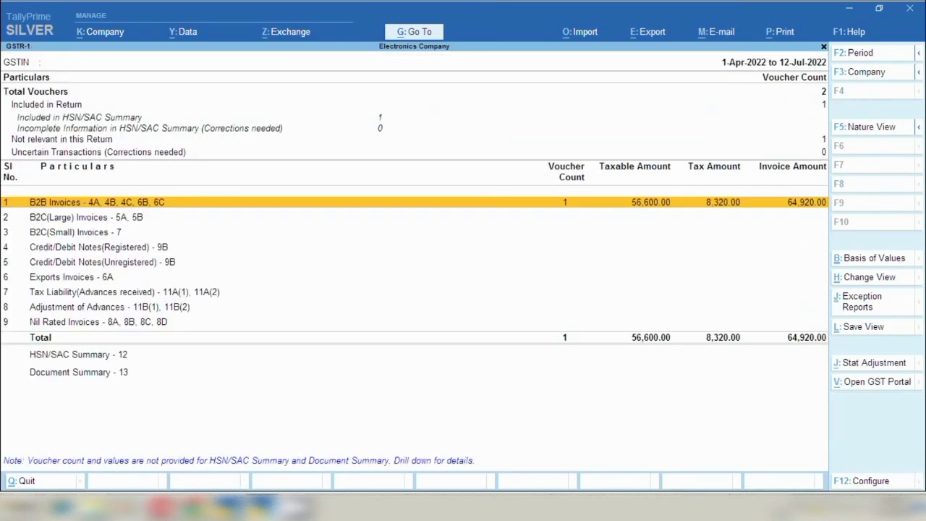
key(Escape)
key(Escape)
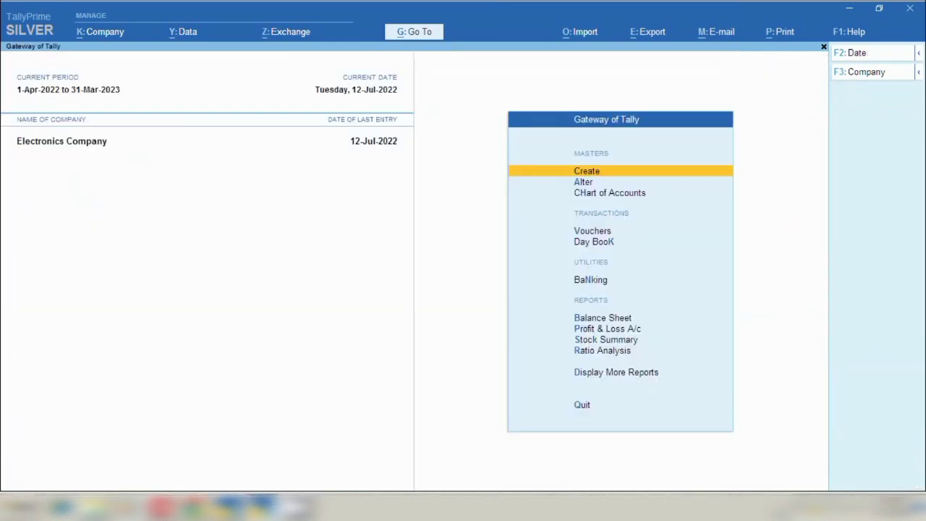
Step: Start a new Journal voucher and set its date to 31.7.22
key(v)
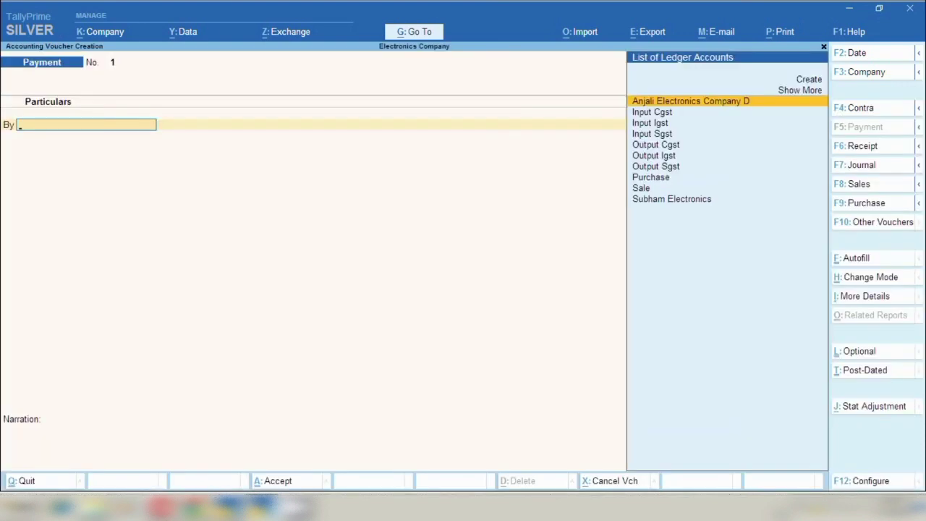
click(861, 168)
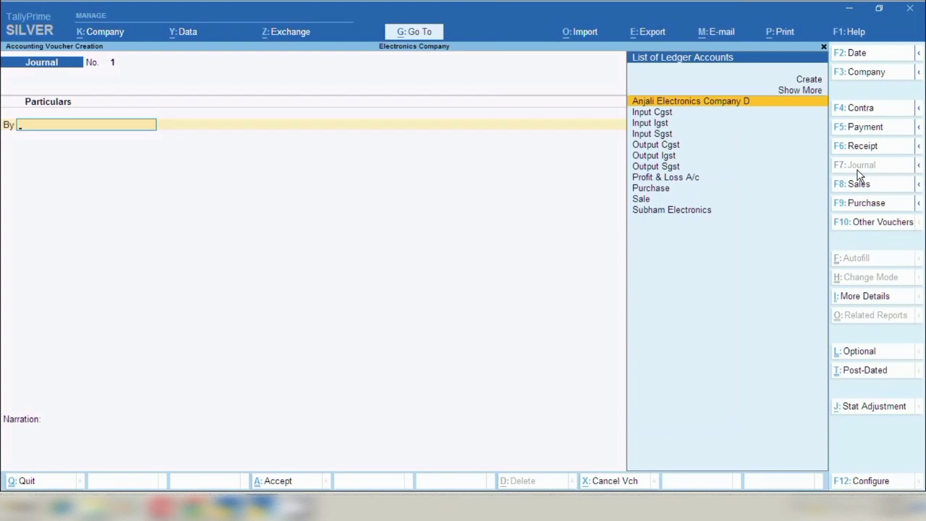
key(F2)
text(31.7.22)
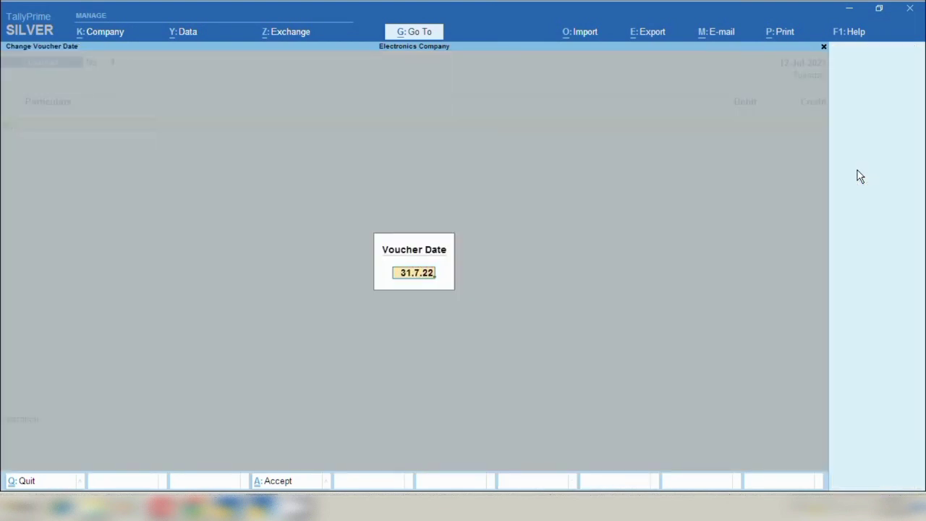
key(Return)
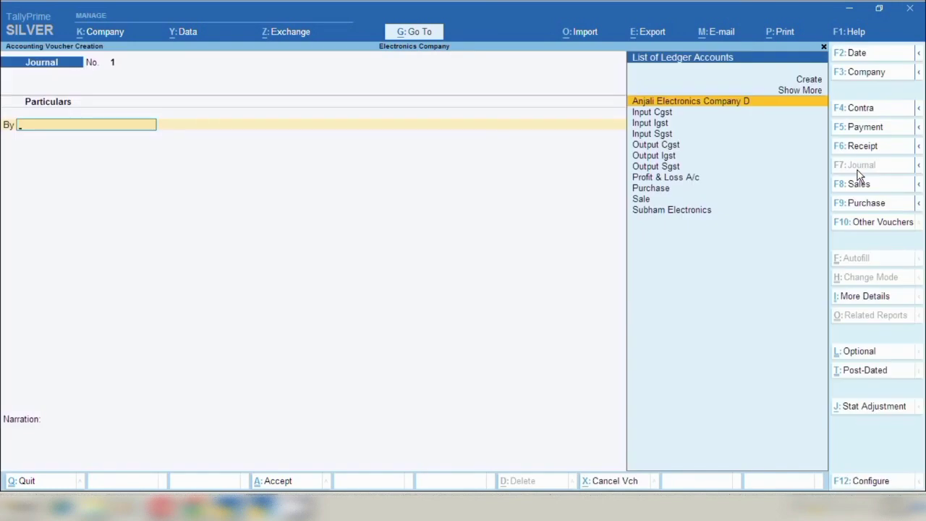
Step: Debit the Output Igst ledger with 8320 in the journal and start the credit (To) line
key(Down)
key(Down)
key(Down)
key(Down)
key(Down)
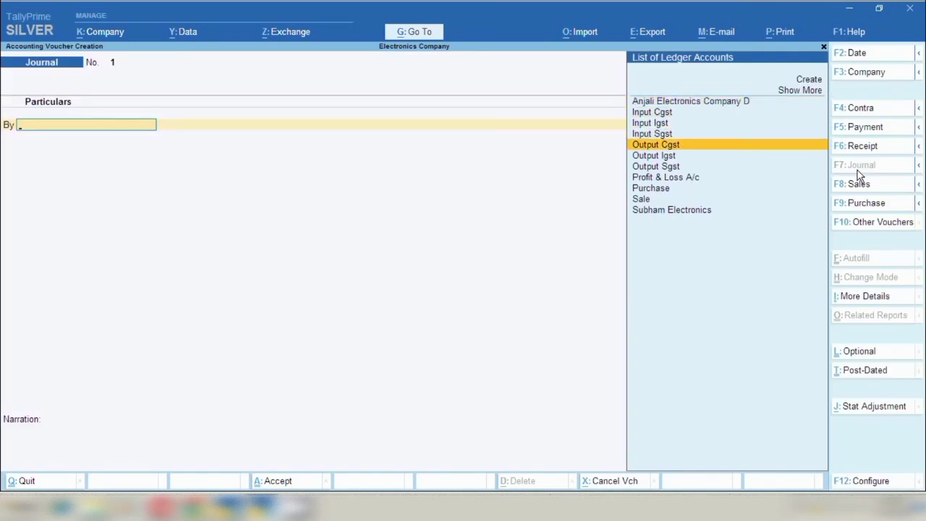
key(Return)
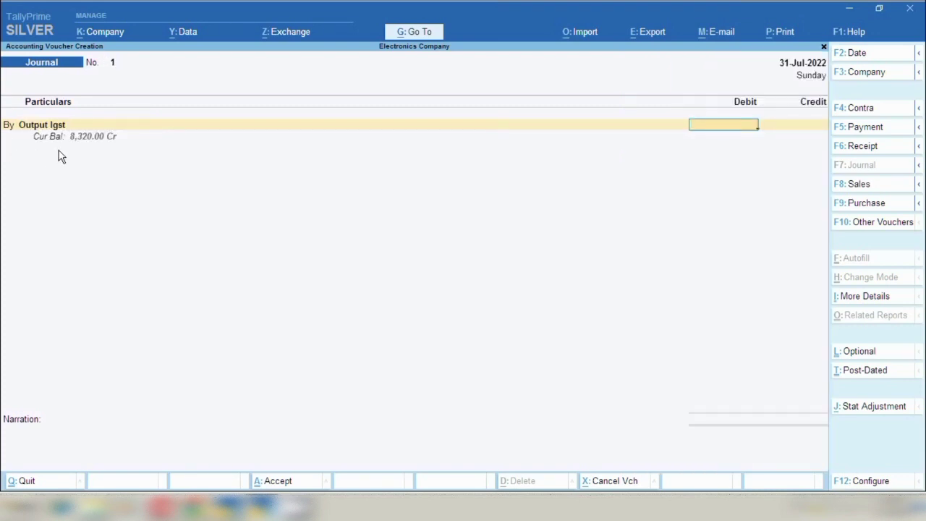
text(8320)
key(Return)
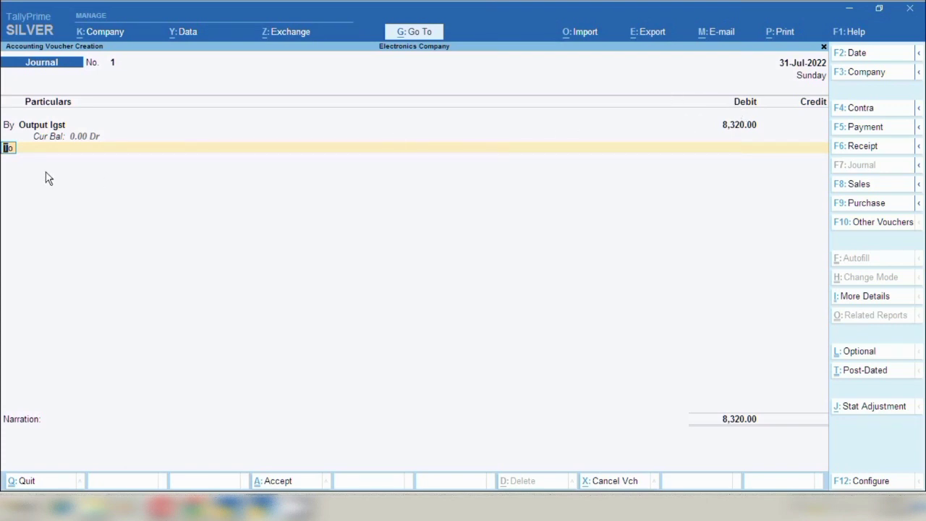
key(Return)
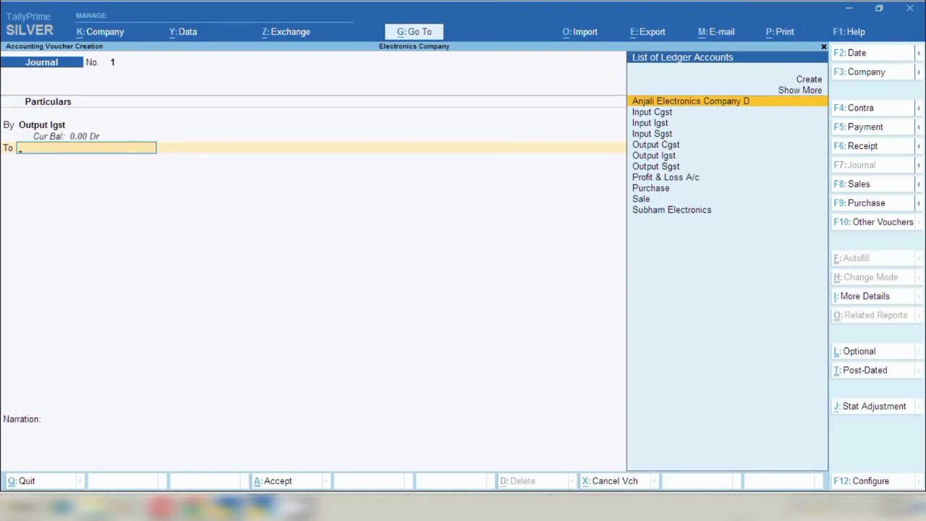
Step: Credit the Input Cgst ledger with 3,813.50 in the journal voucher
click(798, 510)
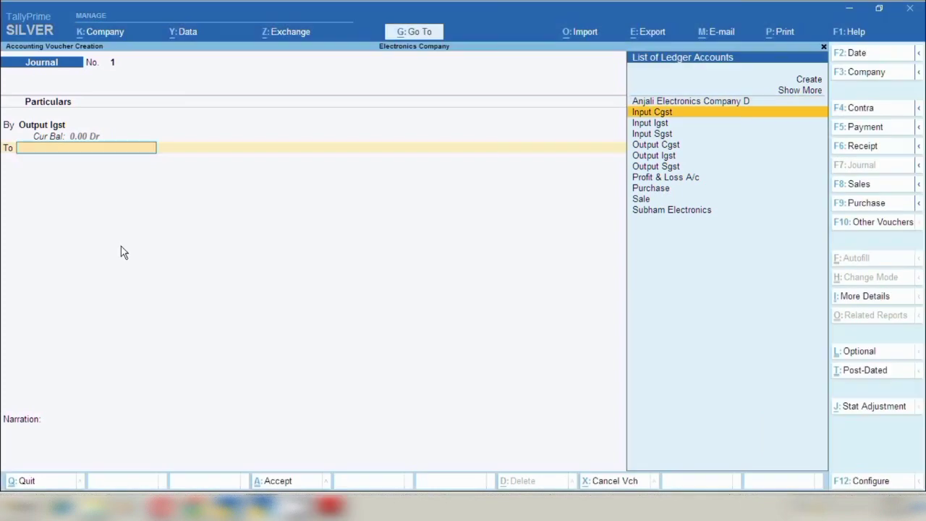
key(Return)
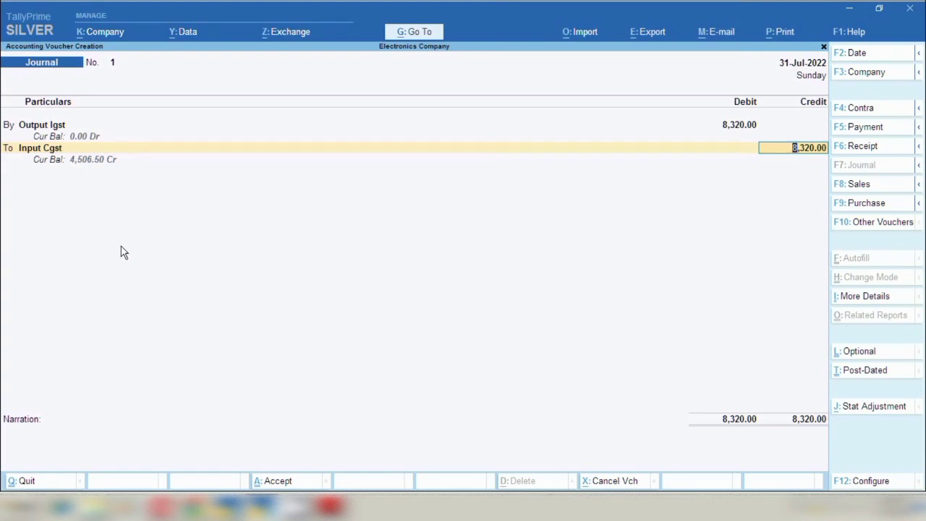
key(BackSpace)
key(Return)
text(3,813.50)
key(Return)
Step: Add a second credit line for the Input Sgst ledger with 3,813.50
key(Return)
text(Sg)
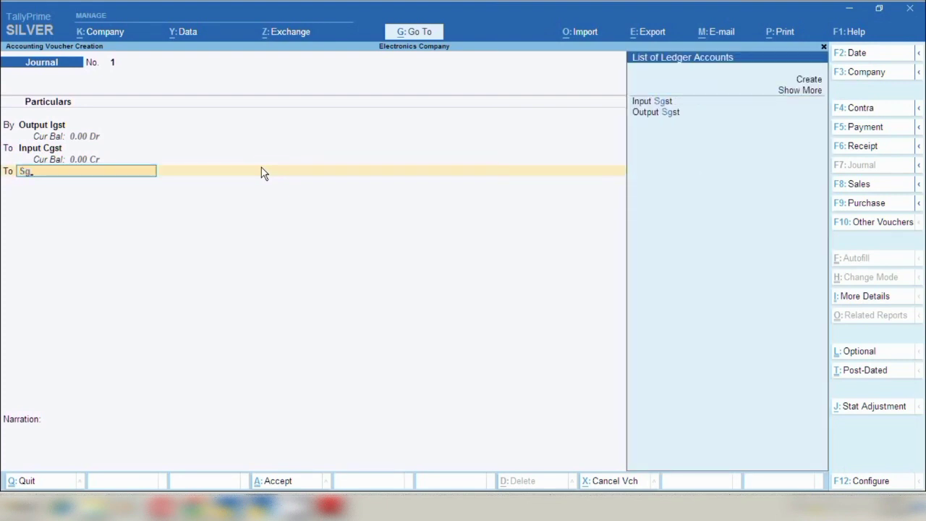
key(Down)
key(Return)
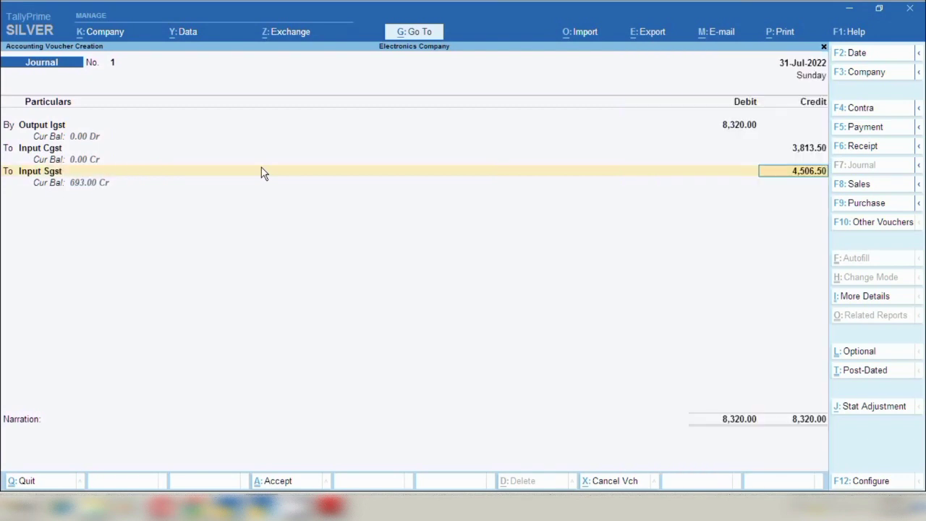
text(3,813.5)
key(Return)
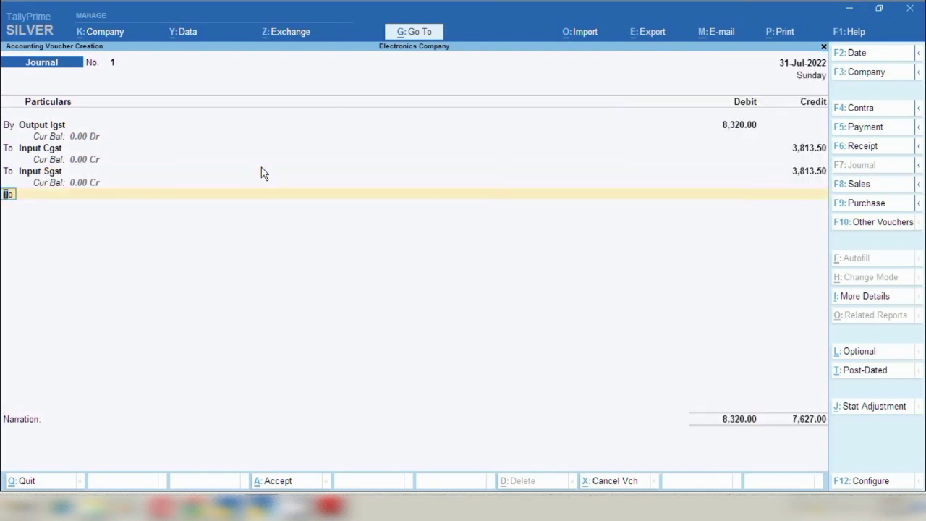
Step: On a third credit line, create a ledger named Gst Payable under Current Liabilities, keeping the other details at their defaults
key(Return)
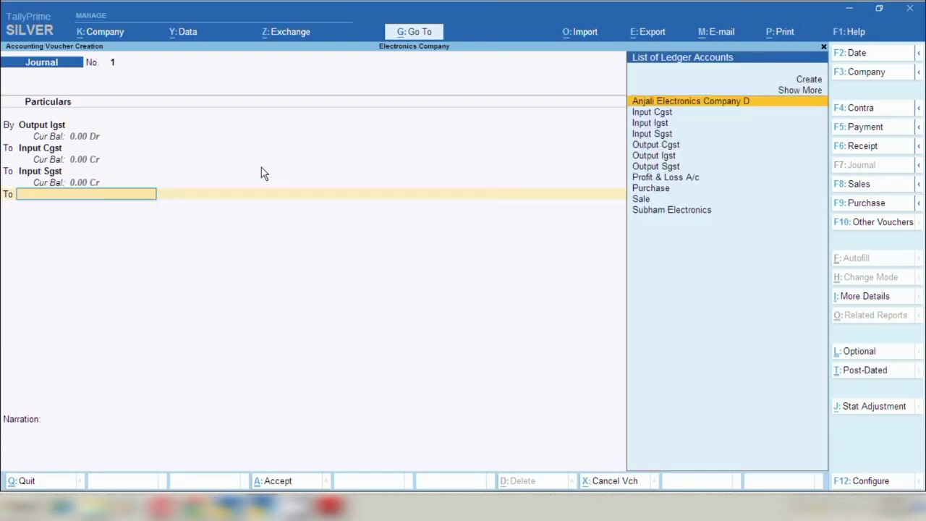
key(alt+c)
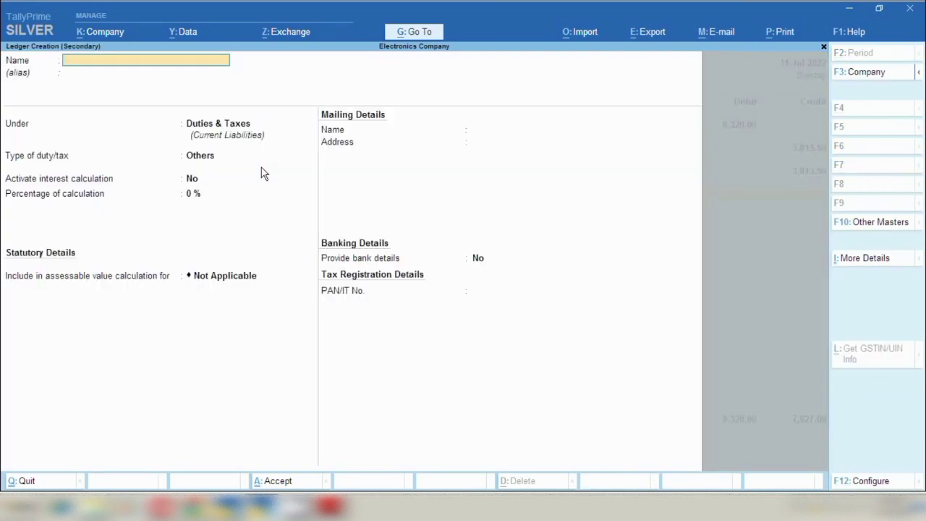
text(Gst Payable)
key(Return)
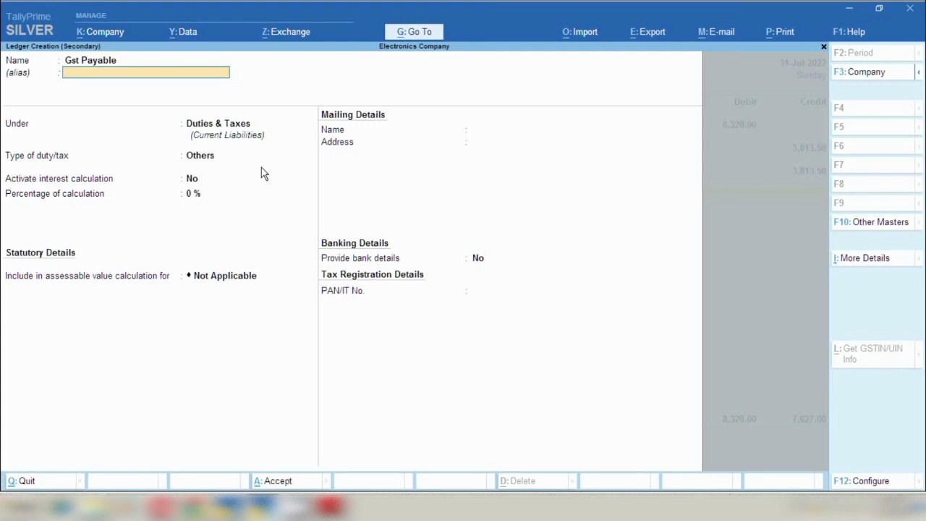
key(Return)
text(Cu)
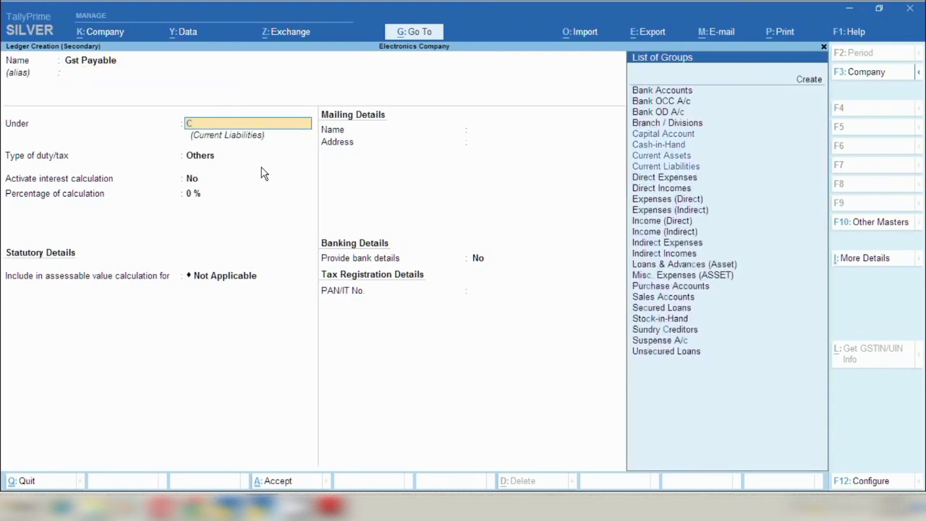
key(Down)
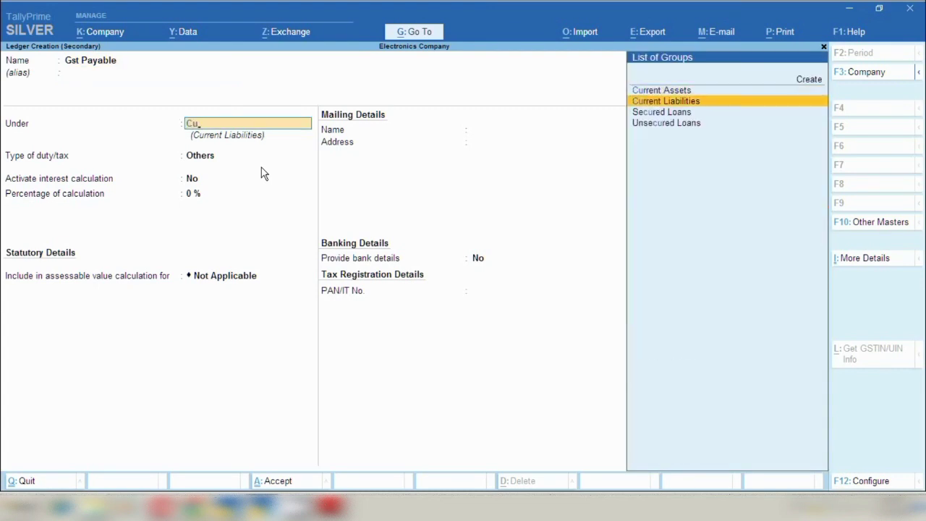
key(Return)
key(Return)
key(Return)
key(Return)
key(Return)
key(Return)
key(Return)
key(Return)
key(Return)
key(Return)
key(Return)
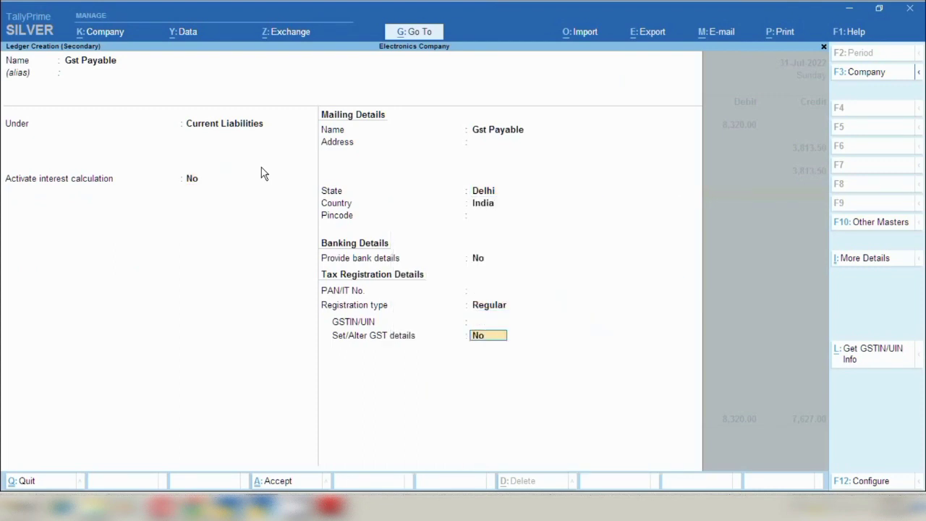
key(Return)
key(Return)
Step: Credit Gst Payable with the remaining 693.00 and save the journal without a narration
key(Return)
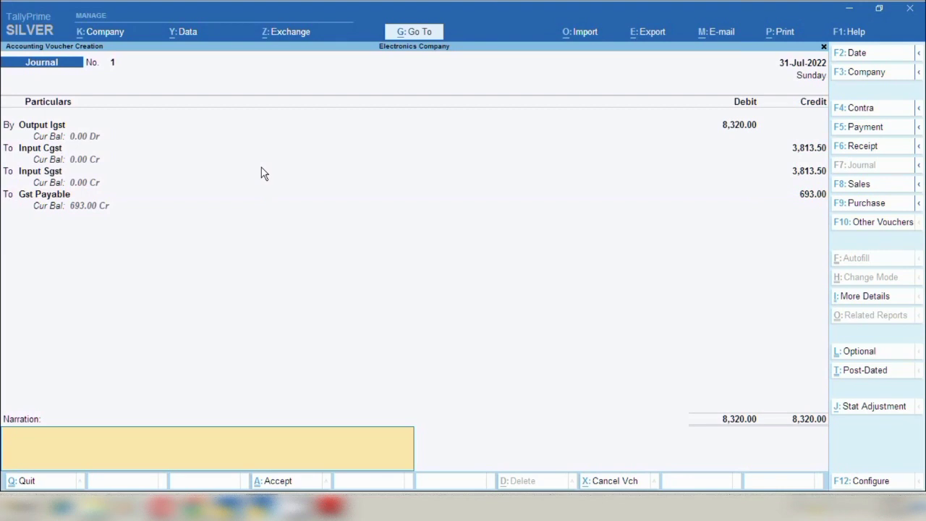
key(Return)
key(Return)
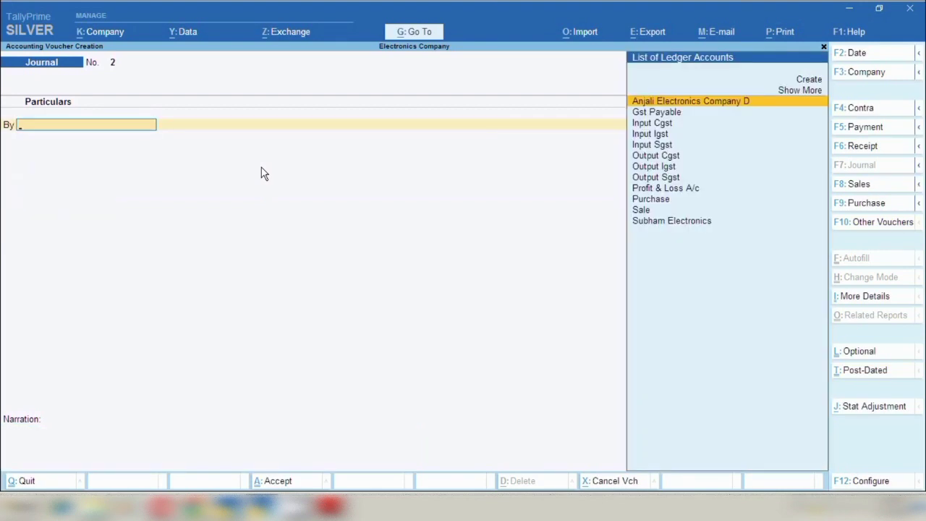
Step: Open the Balance Sheet and drill down into Current Liabilities
click(418, 33)
key(Return)
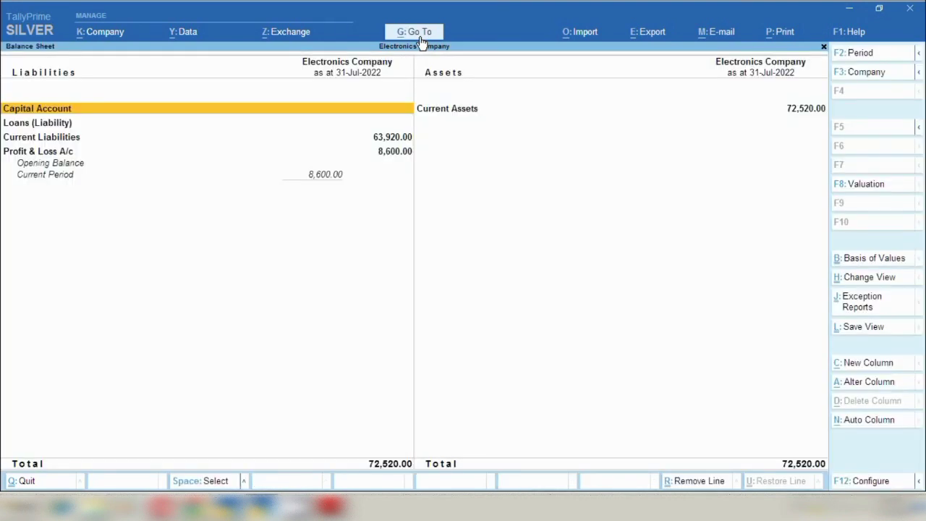
key(Down)
key(Down)
key(Return)
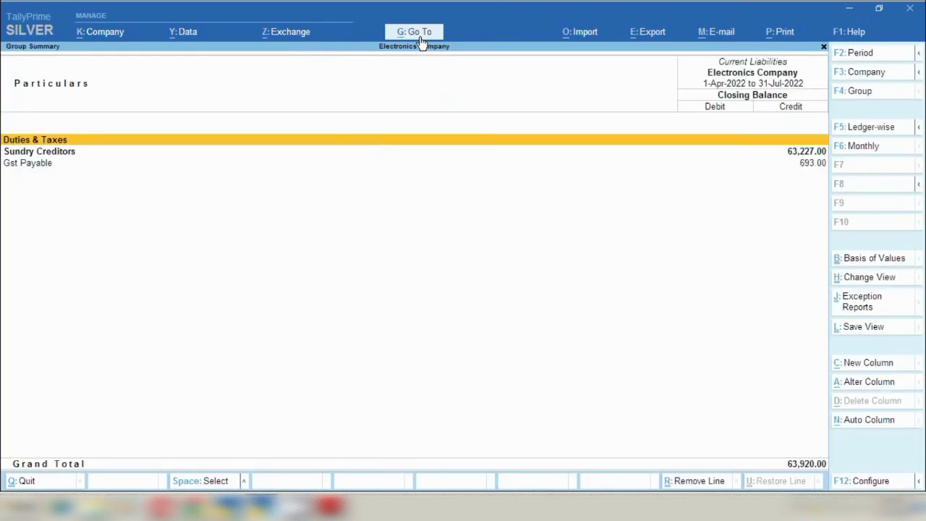
Step: Check the entries in Current Liabilities, view the Duties & Taxes summary, and return to the group
key(Down)
key(Down)
key(Up)
key(Up)
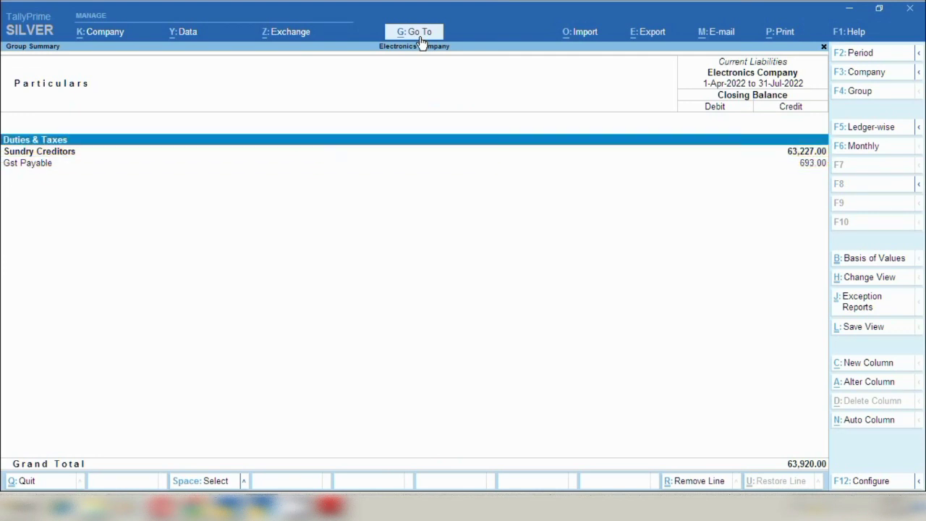
key(Return)
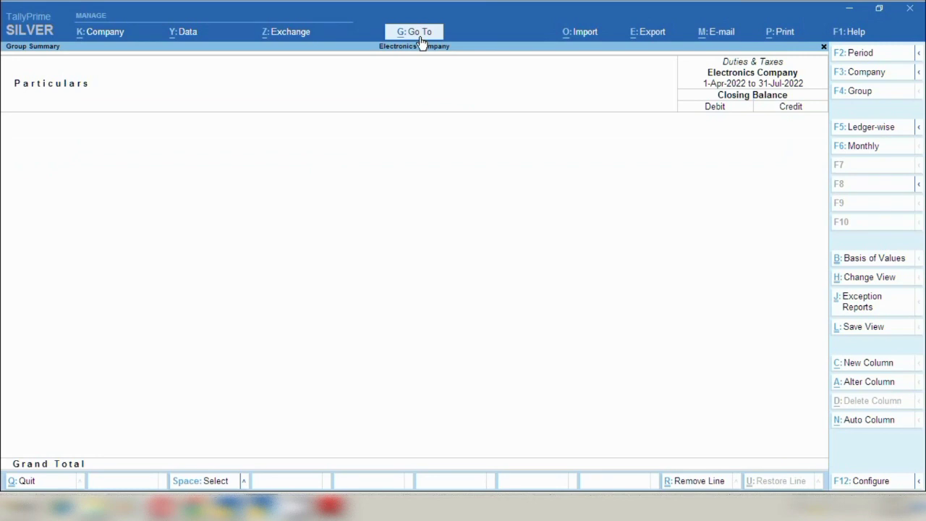
key(Escape)
Step: View the Gst Payable ledger's details, and close the reports to return to the journal voucher
key(Down)
key(Down)
key(Return)
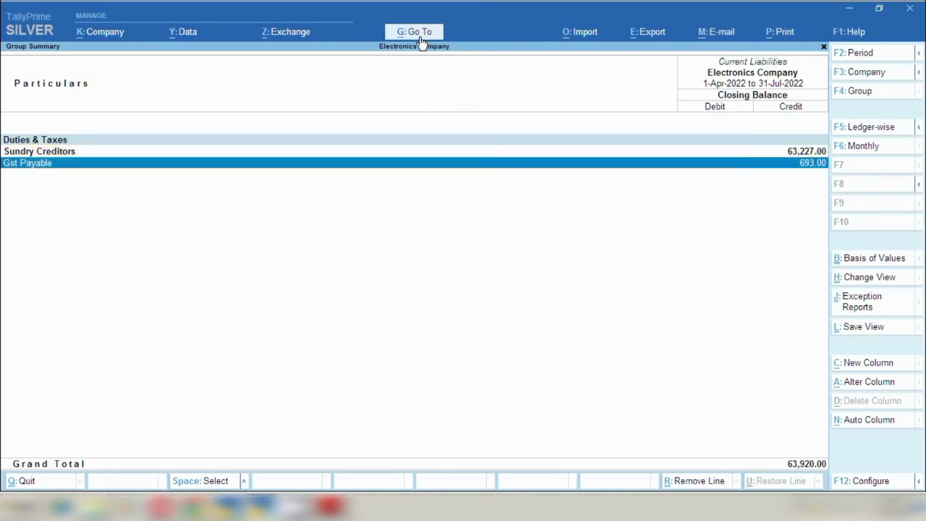
key(Escape)
key(Escape)
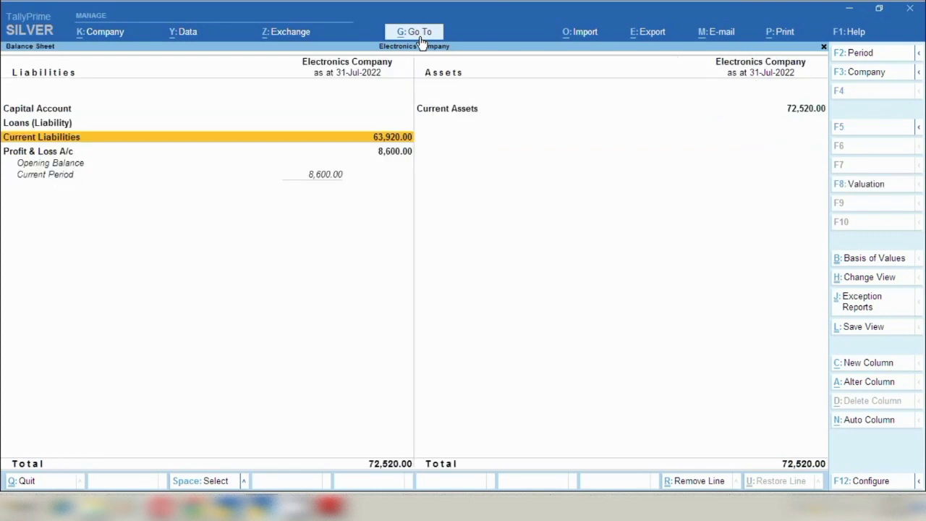
key(Escape)
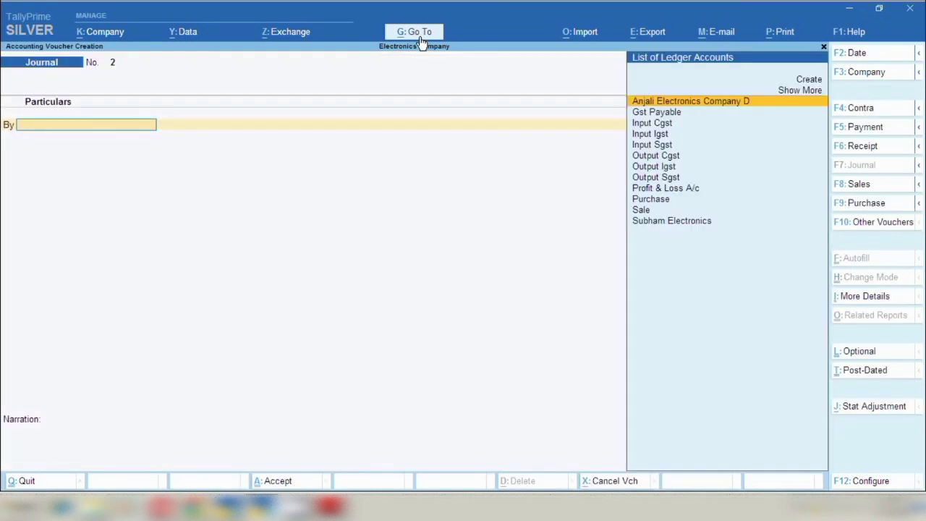
Step: Start a Payment voucher and set its date to 31.7.22
click(874, 132)
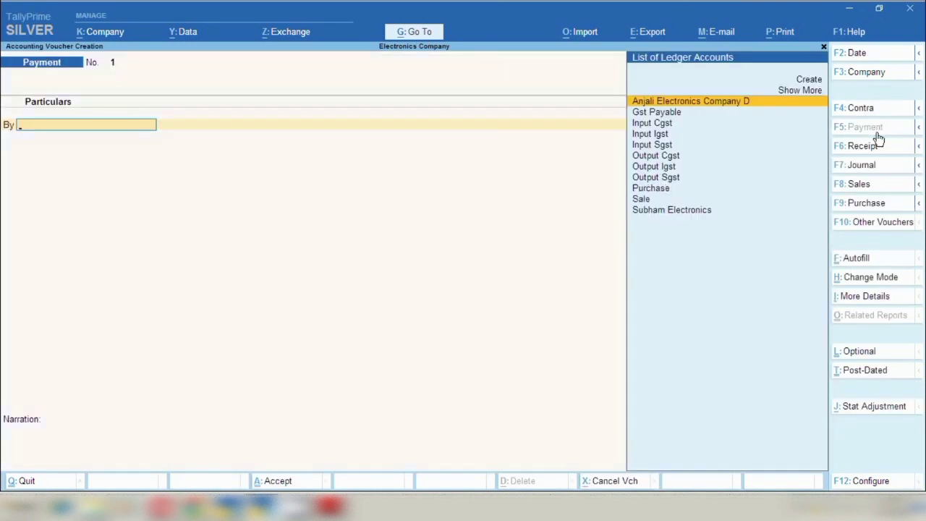
key(F2)
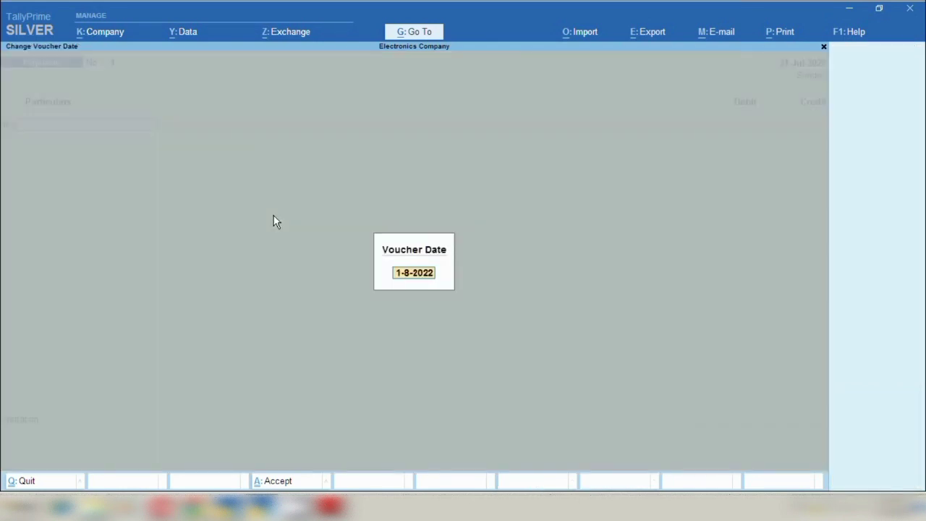
key(BackSpace)
text(31)
text(.7.22)
key(Return)
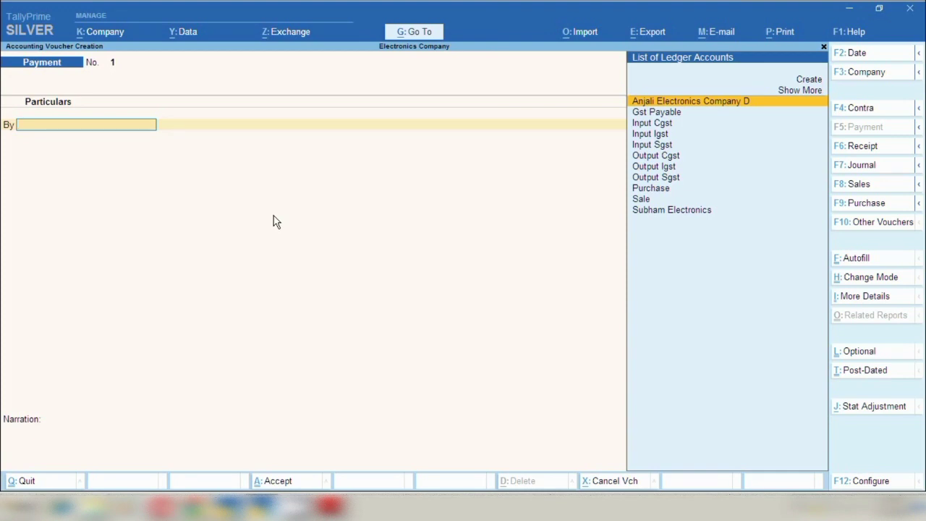
Step: Debit the Gst Payable ledger with 693 in the payment voucher
click(666, 121)
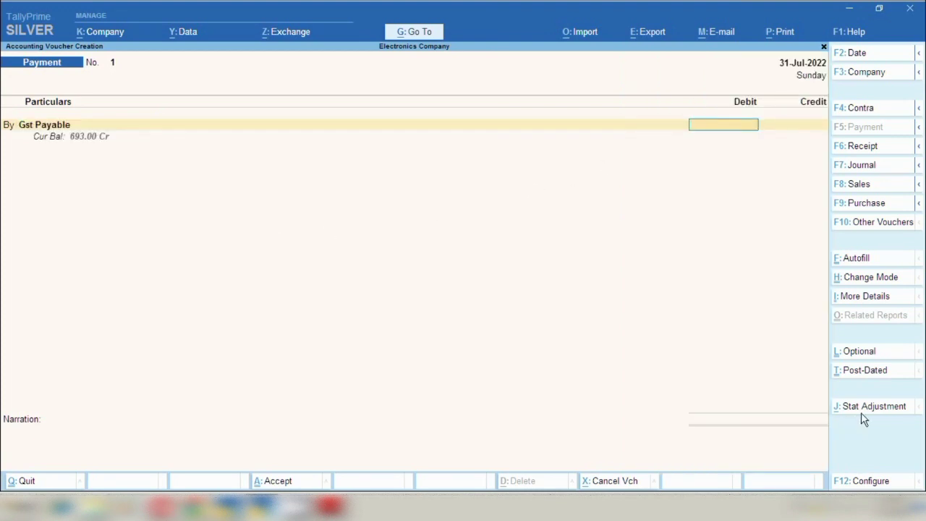
text(693)
key(Return)
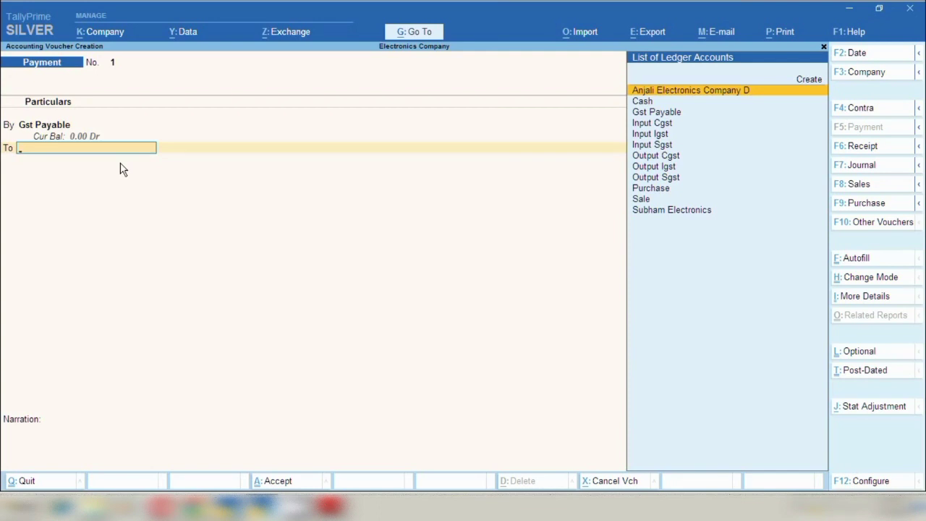
Step: Create a ledger named Sbi under Bank Accounts from the credit line, keeping the other details at their defaults
key(alt+c)
text(Sbi)
key(Return)
key(Return)
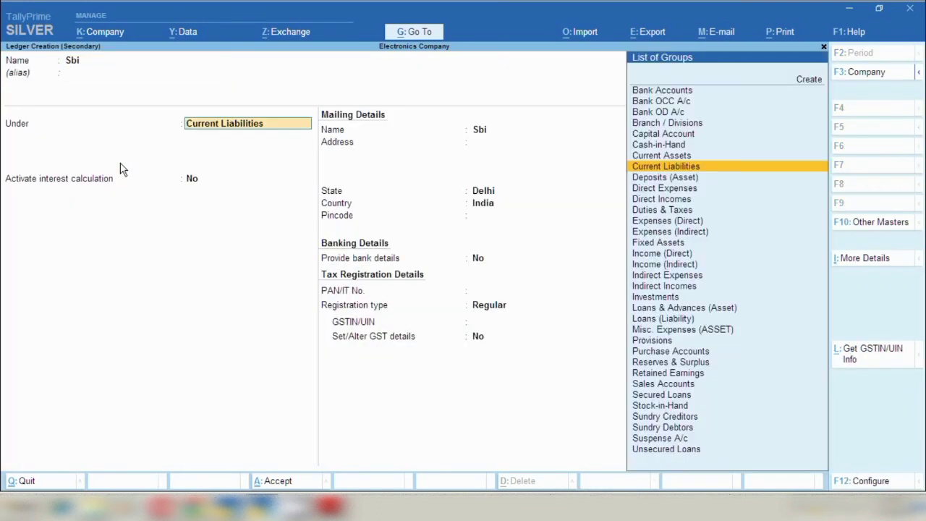
text(Bank)
key(Return)
key(Return)
key(Return)
key(Return)
key(Return)
key(Return)
key(Return)
key(Return)
key(Return)
key(Return)
key(Return)
key(Return)
key(Return)
key(Return)
key(Return)
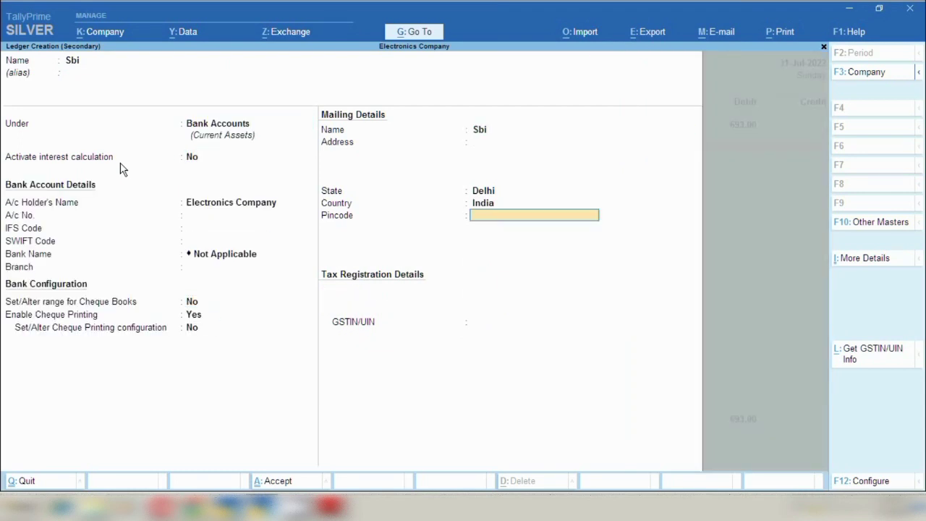
key(Return)
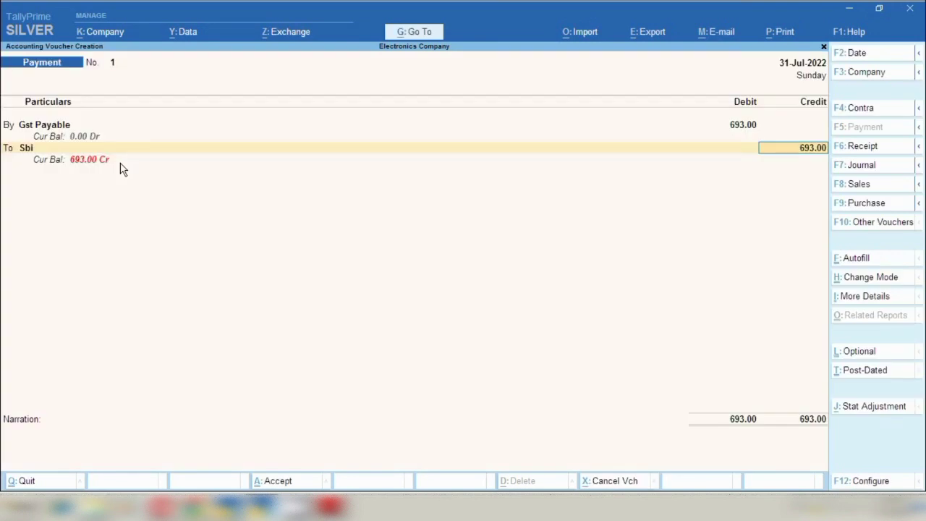
Step: Credit Sbi with 693.00, keep the default cheque bank allocation, and save the payment voucher
key(Return)
key(Return)
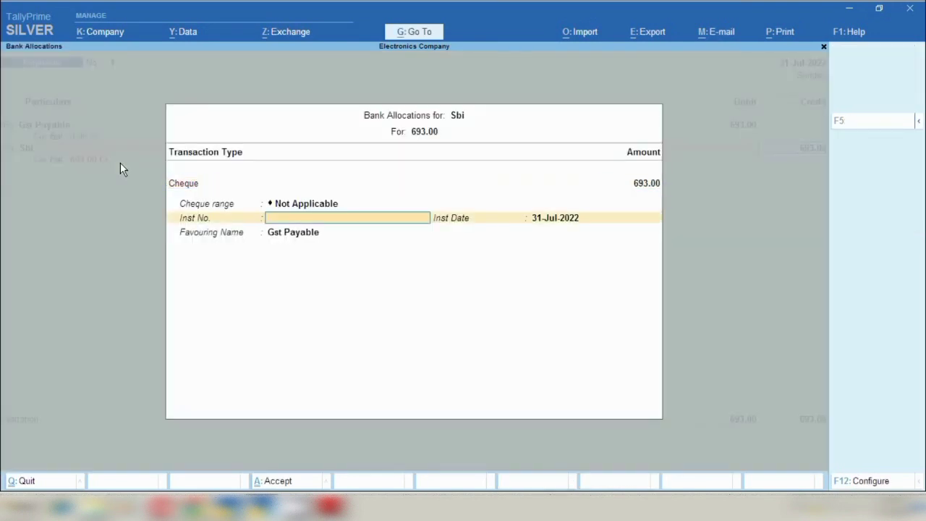
key(Return)
key(Return)
key(Return)
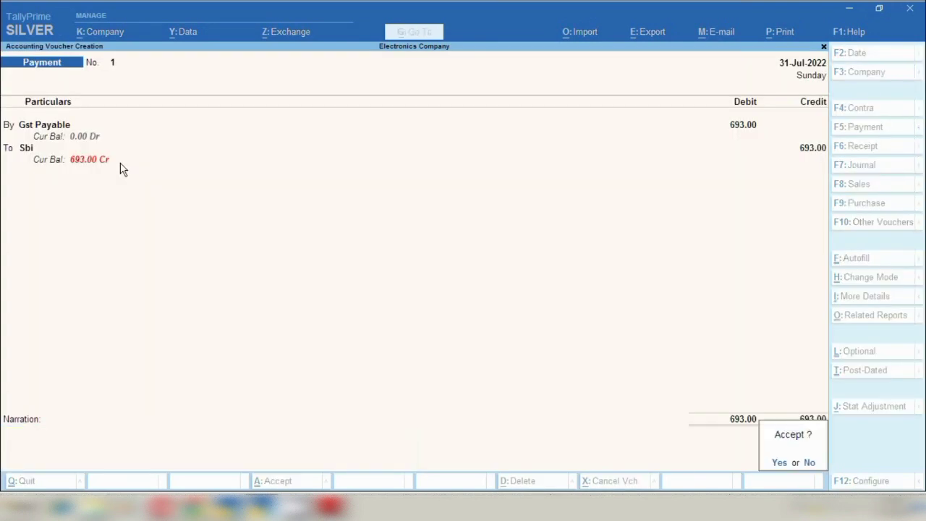
key(y)
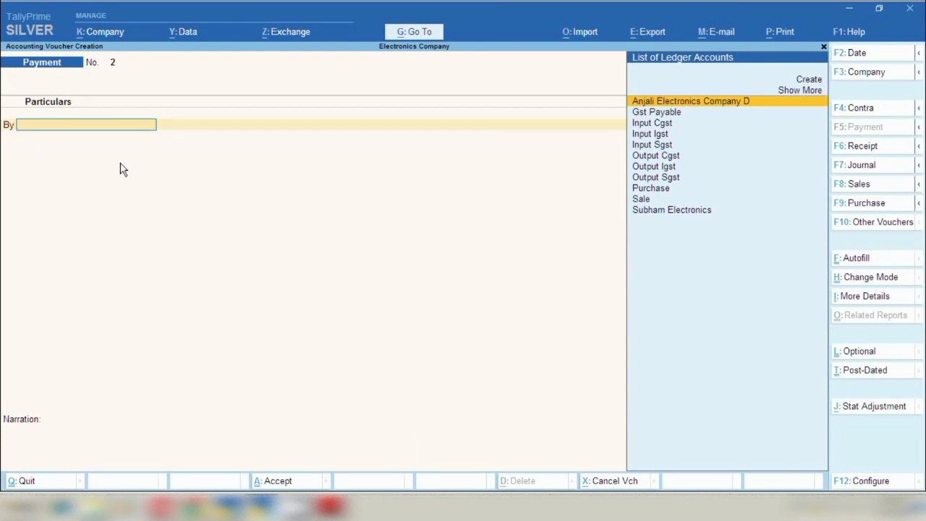
Step: Reopen the Balance Sheet and check the Current Liabilities group for the Gst Payable balance
click(406, 35)
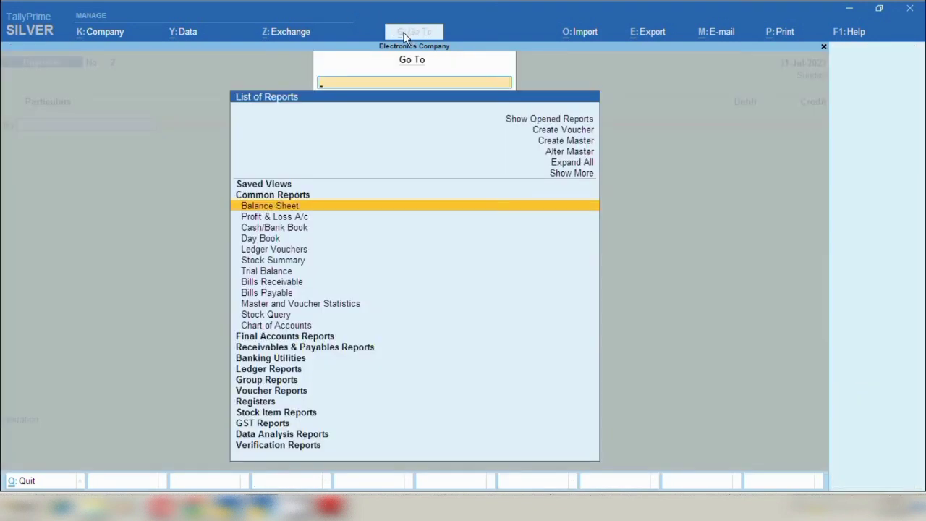
key(Return)
key(Down)
key(Down)
key(Return)
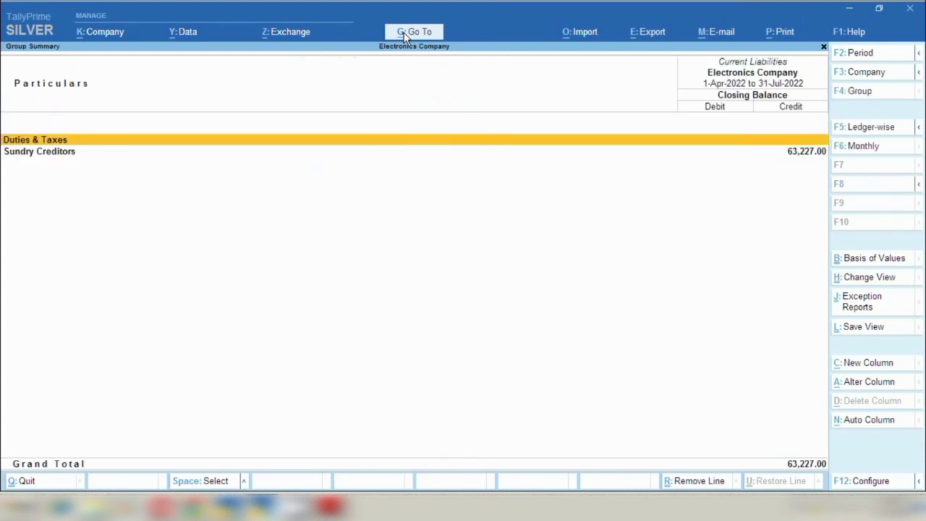
key(Down)
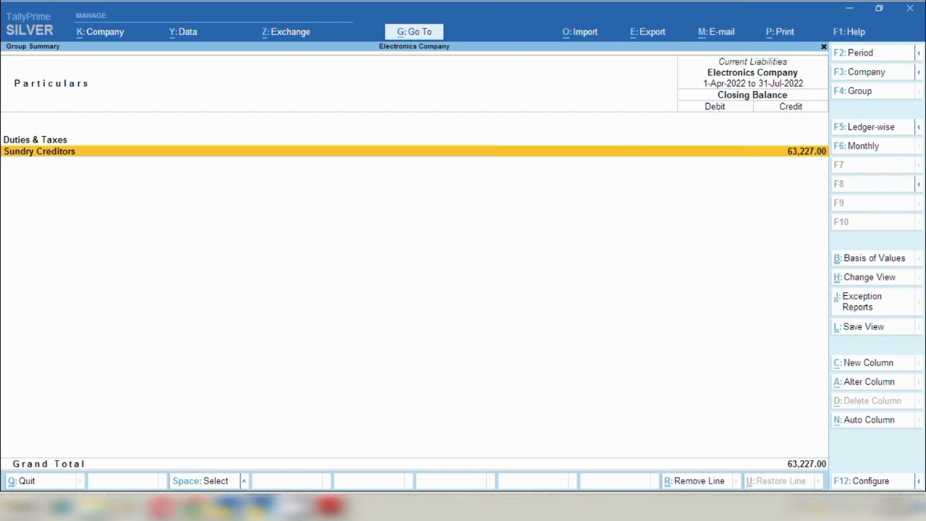
click(865, 507)
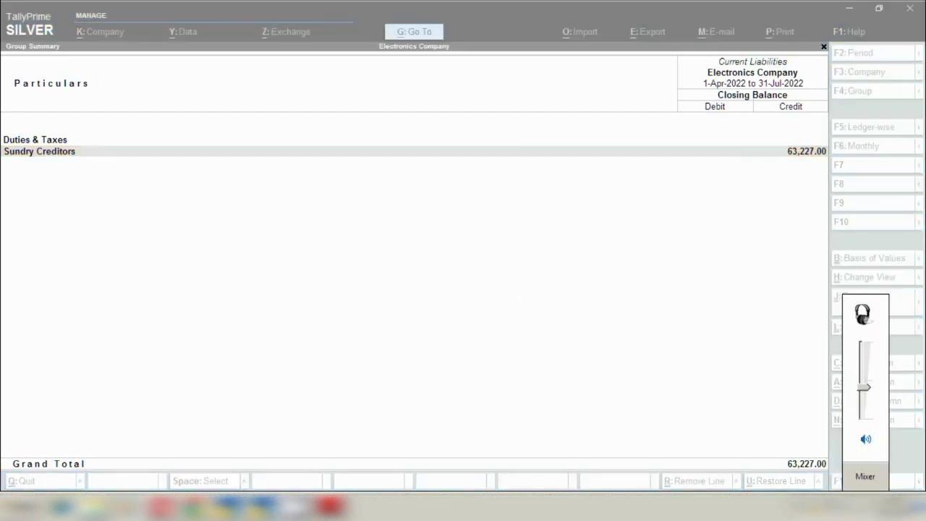
click(799, 508)
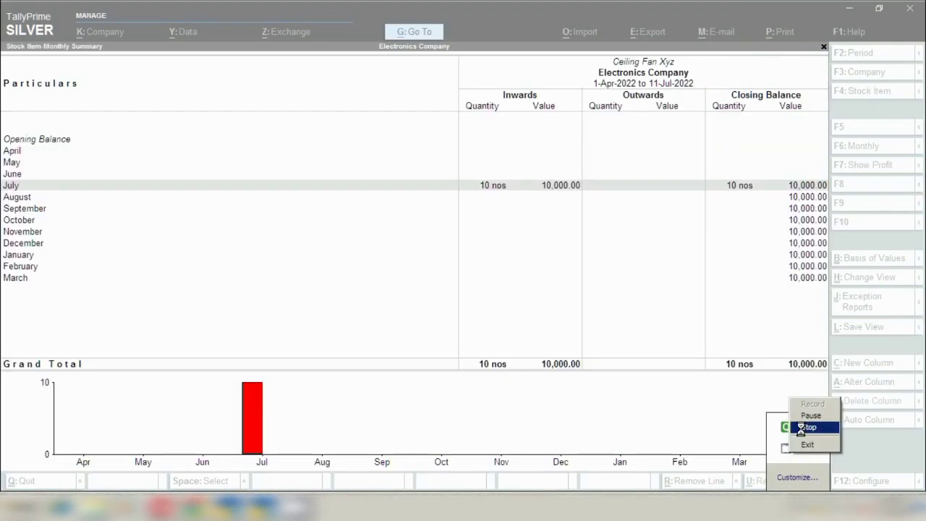